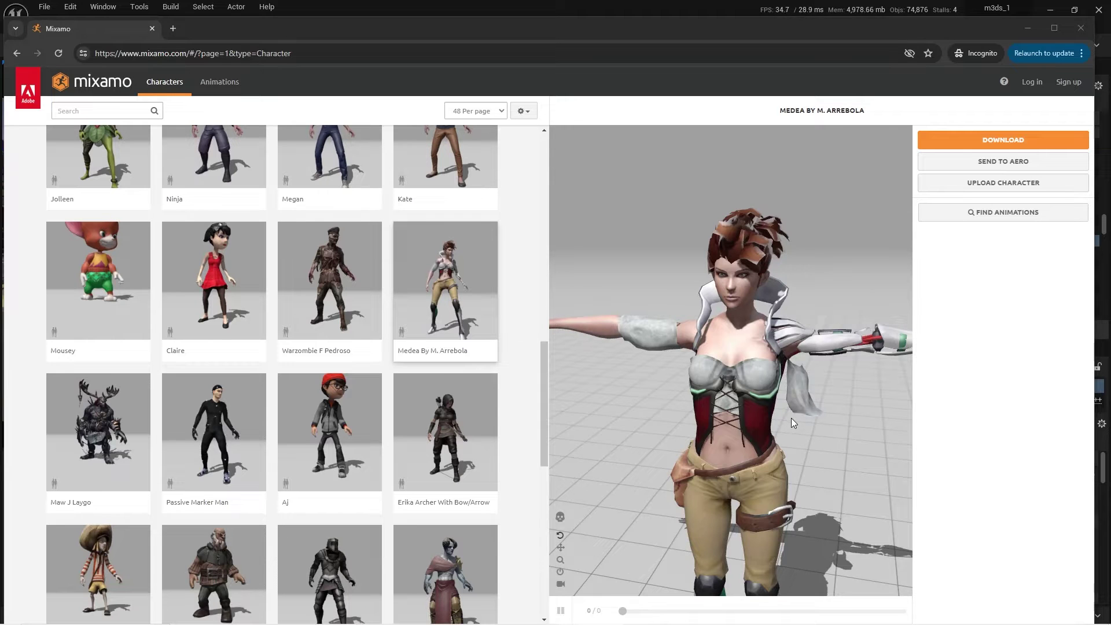
Compare Medea's hair in the Mixamo preview with the head and hair of the imported skeletal mesh in Unreal Engine.
{"action": "left_click_drag", "start_coordinate": [792, 419], "coordinate": [830, 414]}
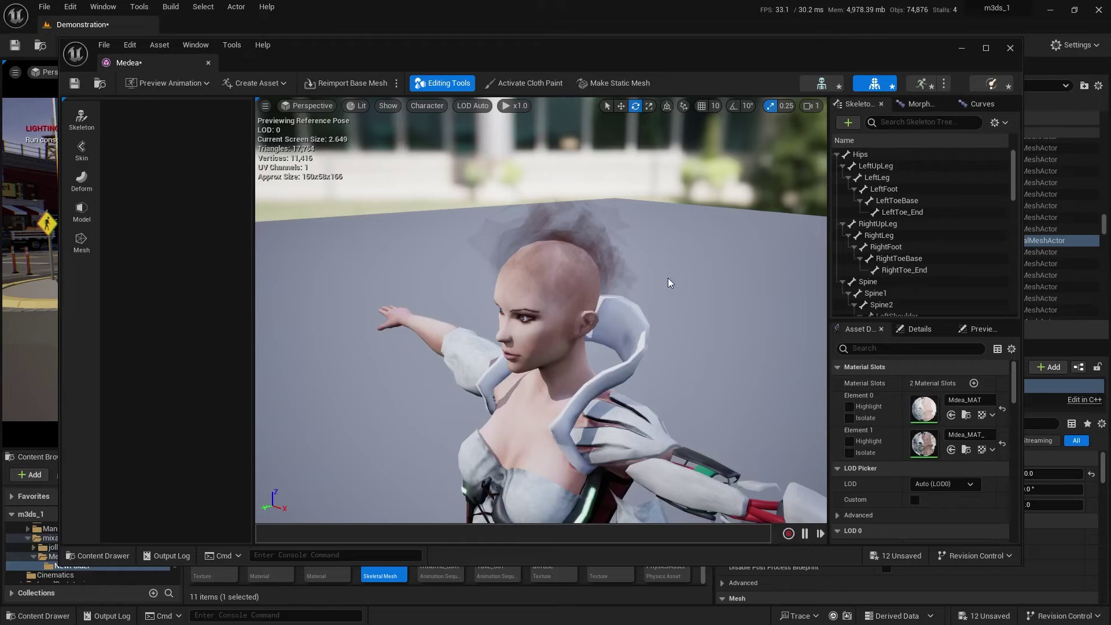
{"action": "left_click_drag", "start_coordinate": [541, 313], "coordinate": [481, 347], "text": "alt"}
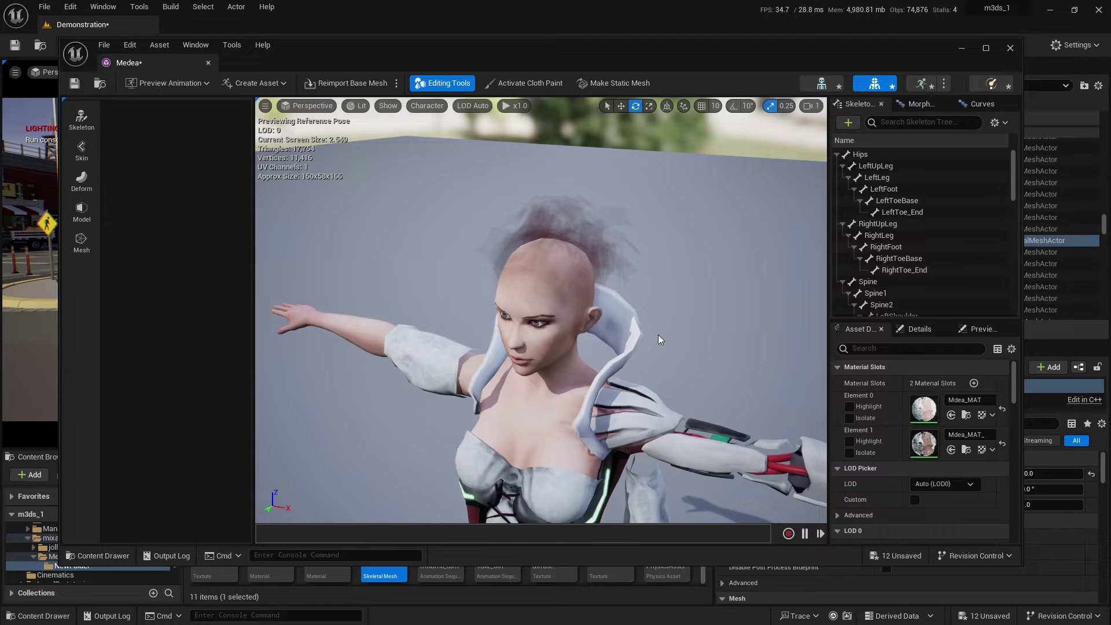
{"action": "left_click_drag", "start_coordinate": [608, 334], "coordinate": [787, 336], "text": "alt"}
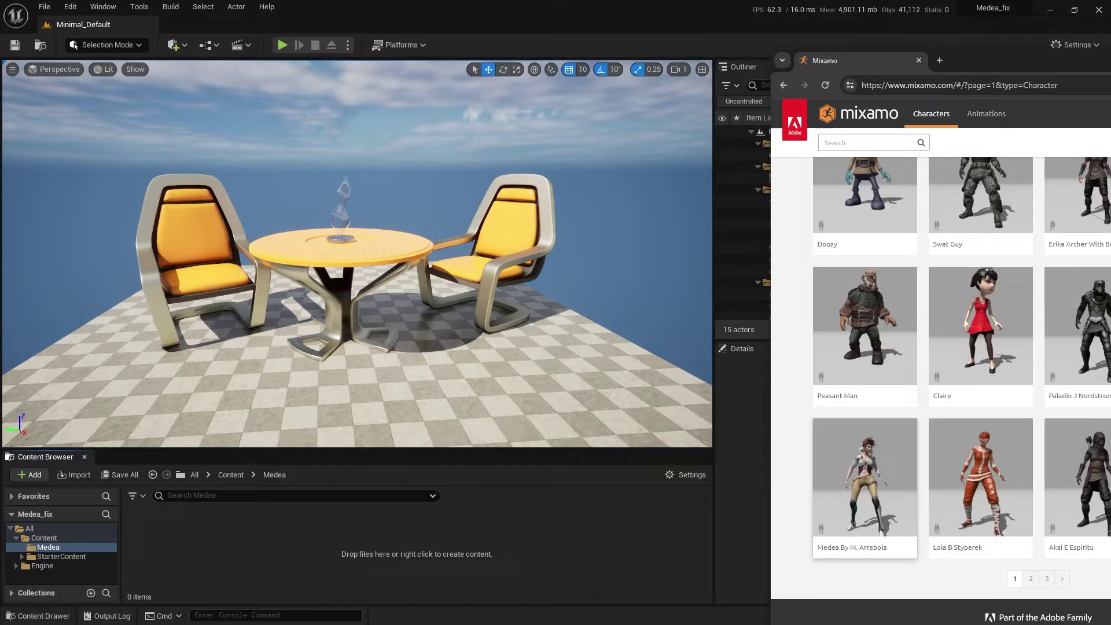
Try to download the Medea character from Mixamo and return to the Medea_fix project in Unreal Engine.
{"action": "left_click_drag", "start_coordinate": [1110, 57], "coordinate": [810, 22]}
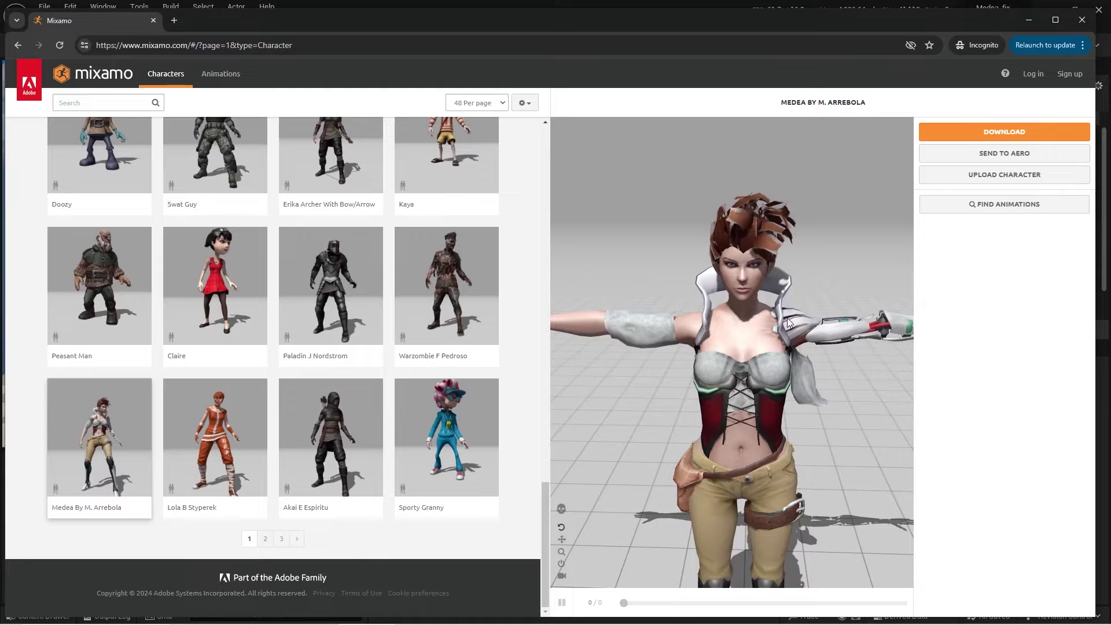
{"action": "left_click", "coordinate": [1007, 133]}
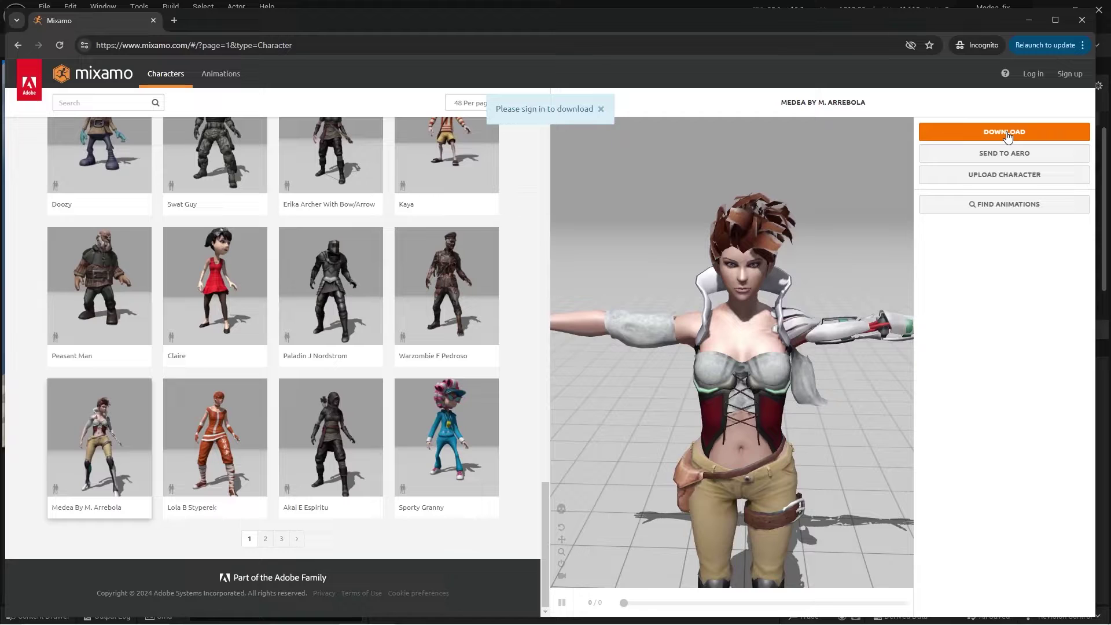
{"action": "left_click_drag", "start_coordinate": [714, 20], "coordinate": [1110, 87]}
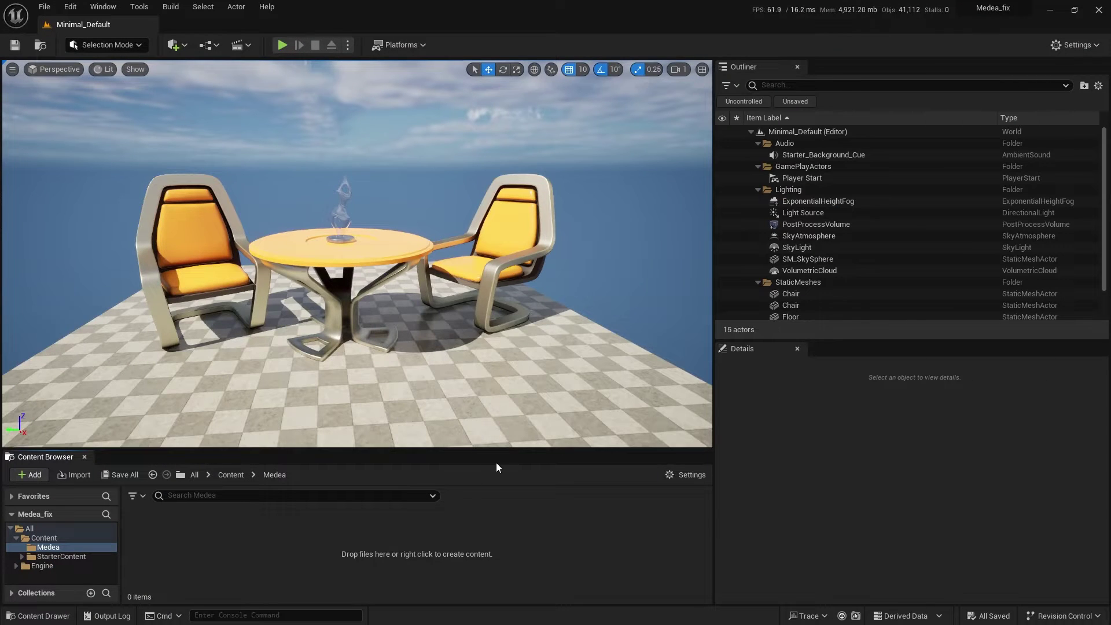
Import Medea.fbx into the Medea content folder as a skeletal mesh with a uniform scale of 1.0 and dismiss the message log.
{"action": "right_click", "coordinate": [276, 541]}
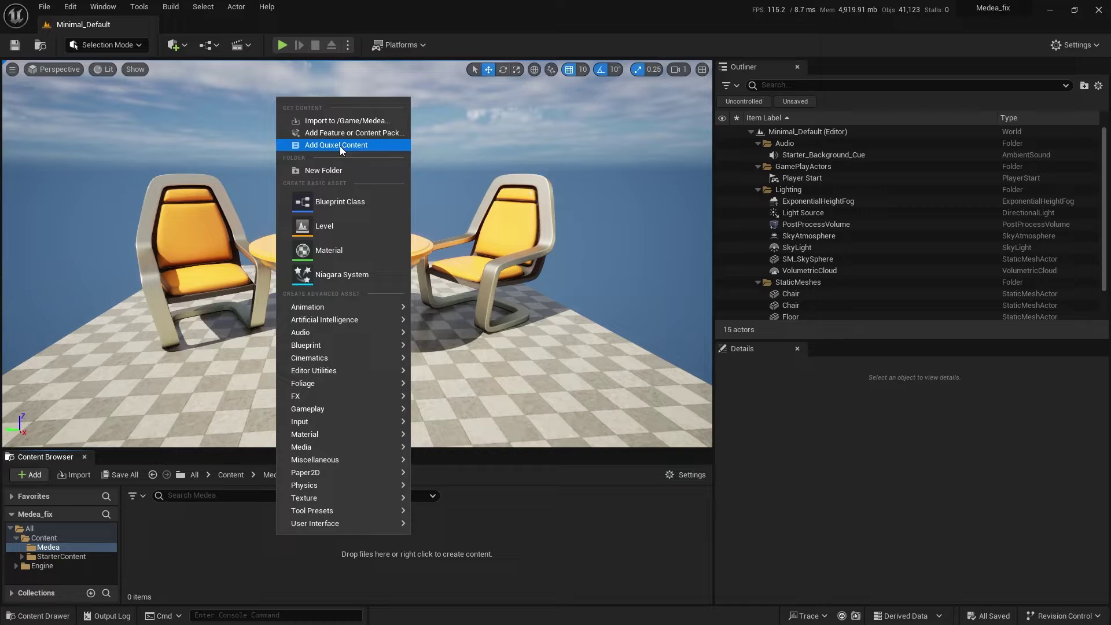
{"action": "left_click", "coordinate": [346, 122]}
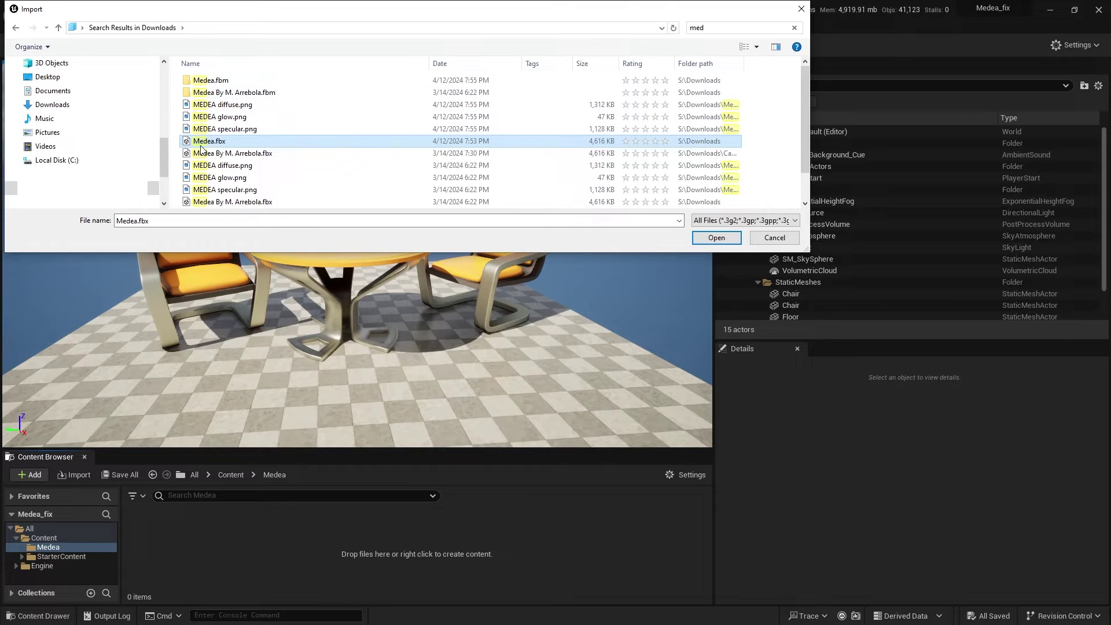
{"action": "left_click", "coordinate": [713, 239]}
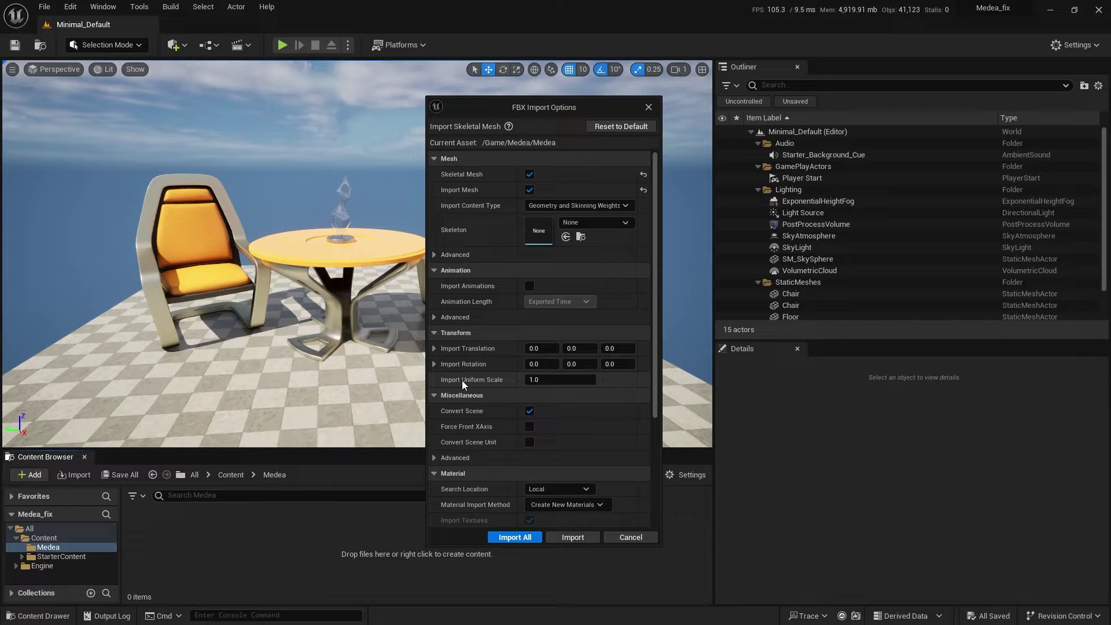
{"action": "left_click", "coordinate": [563, 381]}
{"action": "left_click", "coordinate": [571, 538]}
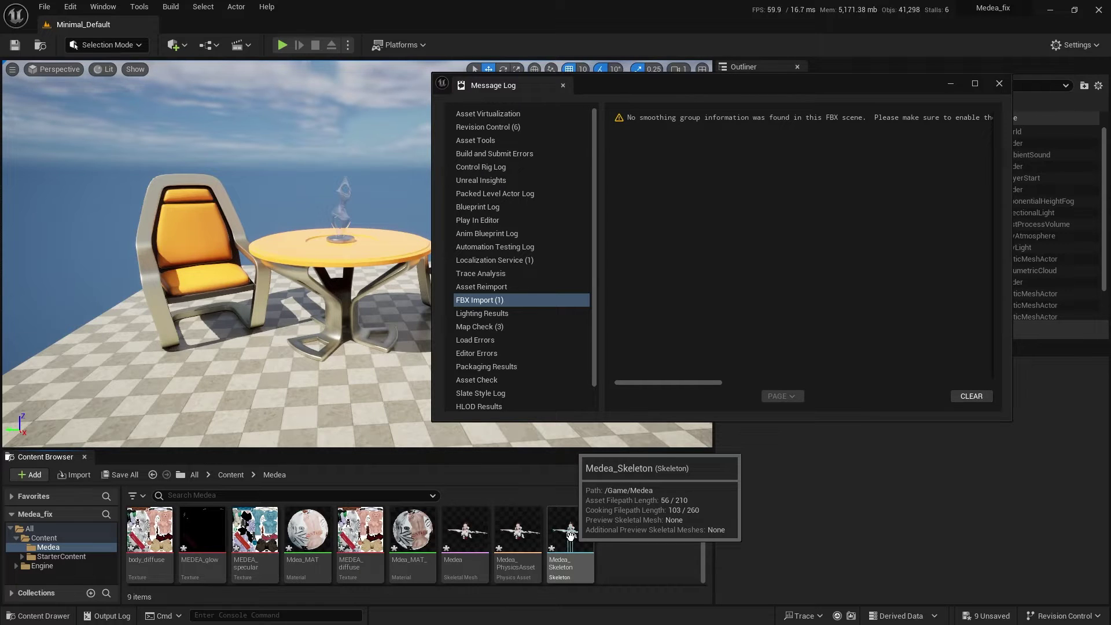
{"action": "left_click", "coordinate": [999, 84]}
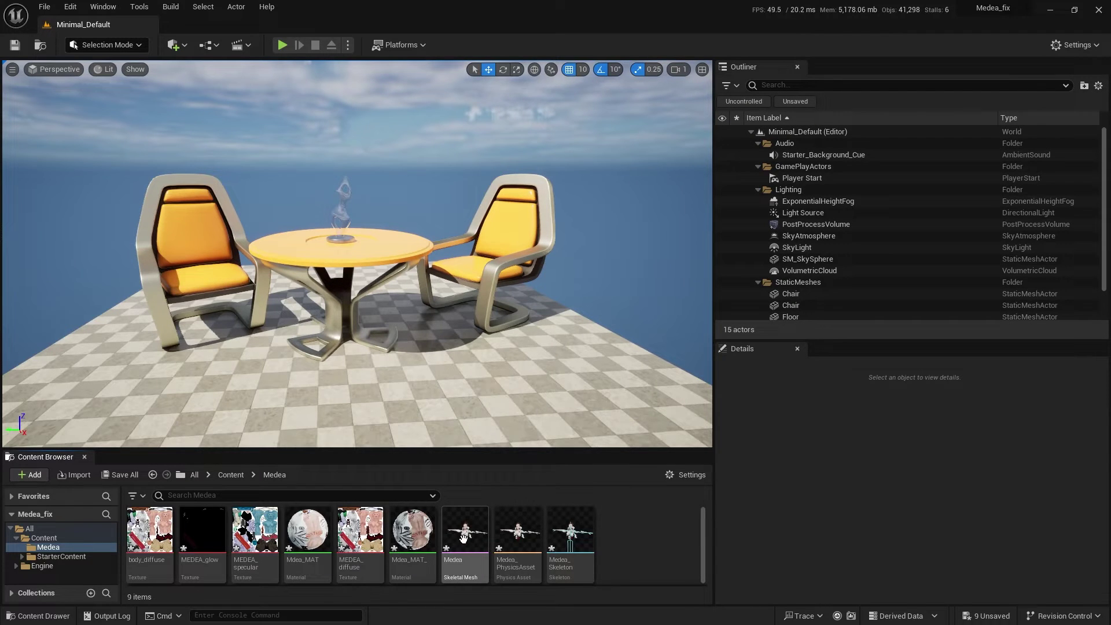
Place the Medea skeletal mesh in the level between the table and the right-hand chair and inspect its head and hair up close.
{"action": "left_click_drag", "start_coordinate": [466, 535], "coordinate": [447, 402]}
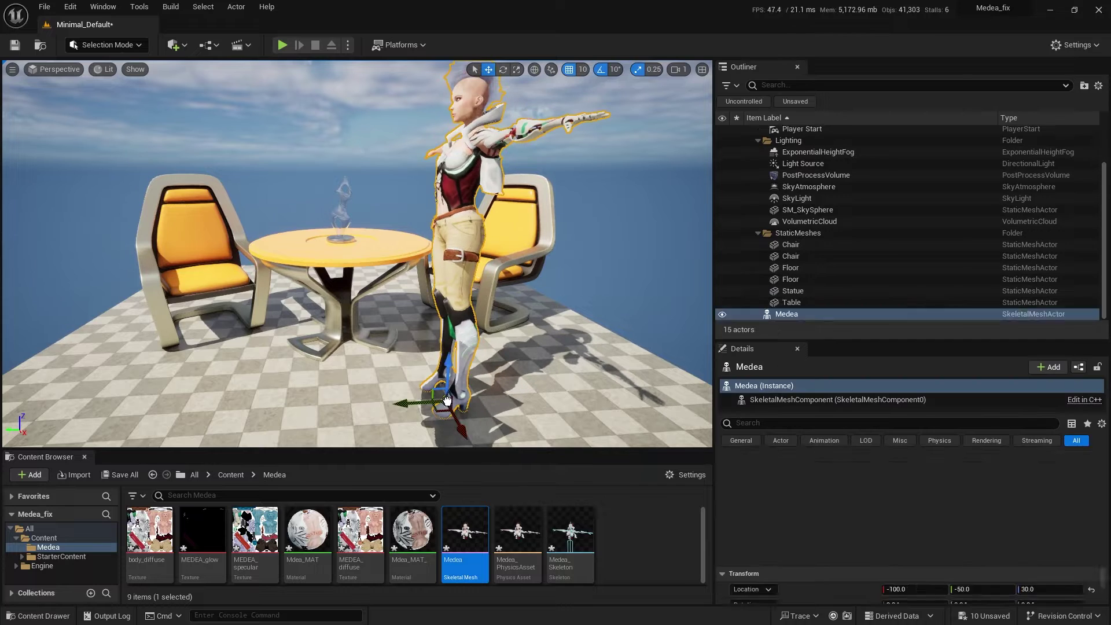
{"action": "left_click", "coordinate": [535, 305]}
{"action": "mouse_move", "coordinate": [549, 223]}
{"action": "left_mouse_down", "text": "alt"}
{"action": "mouse_move", "coordinate": [625, 249]}
{"action": "mouse_move", "coordinate": [549, 223]}
{"action": "left_mouse_up", "text": "alt"}
{"action": "left_click", "coordinate": [573, 287]}
{"action": "key", "text": "f"}
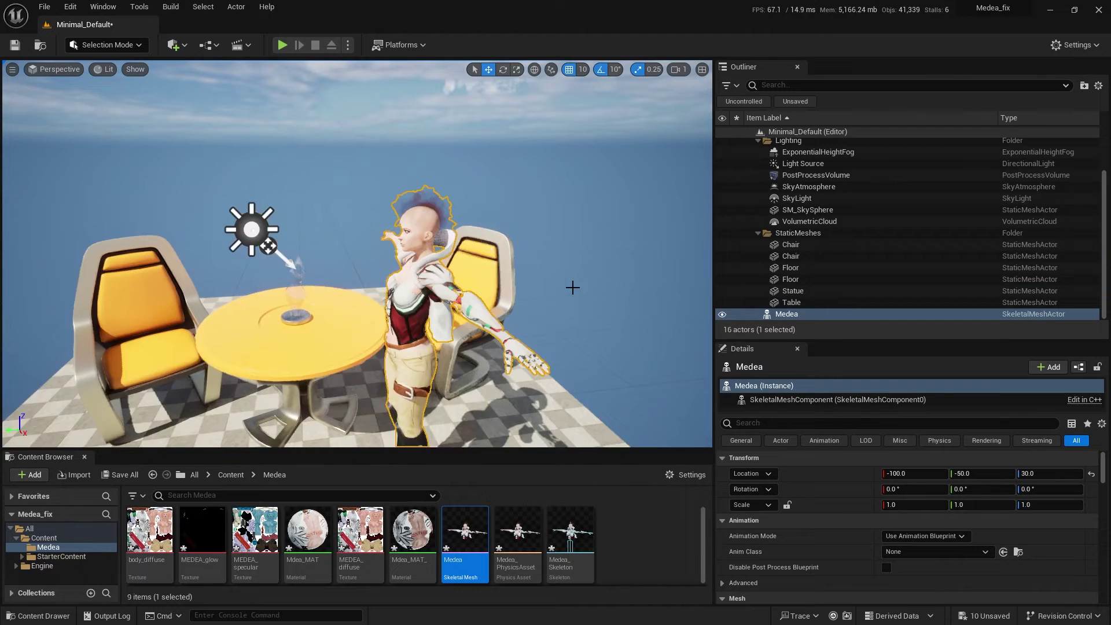
{"action": "left_click_drag", "start_coordinate": [466, 346], "coordinate": [631, 324], "text": "alt"}
{"action": "right_click_drag", "start_coordinate": [414, 341], "coordinate": [414, 342]}
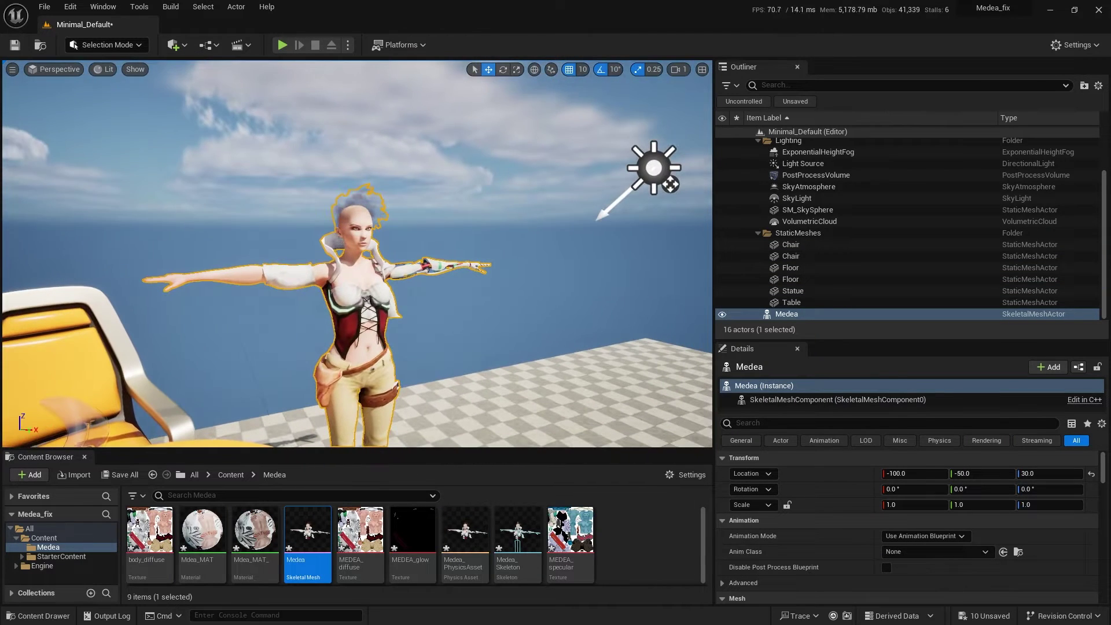
{"action": "left_click", "coordinate": [468, 307]}
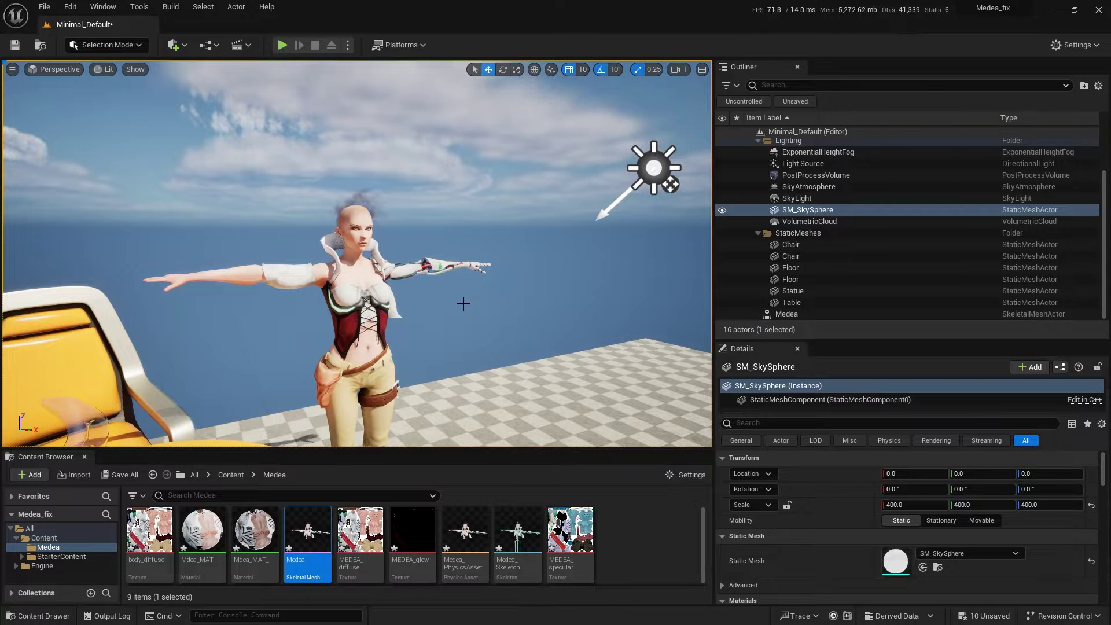
{"action": "right_click_drag", "start_coordinate": [467, 299], "coordinate": [544, 300], "text": "alt"}
{"action": "right_click_drag", "start_coordinate": [469, 262], "coordinate": [469, 261]}
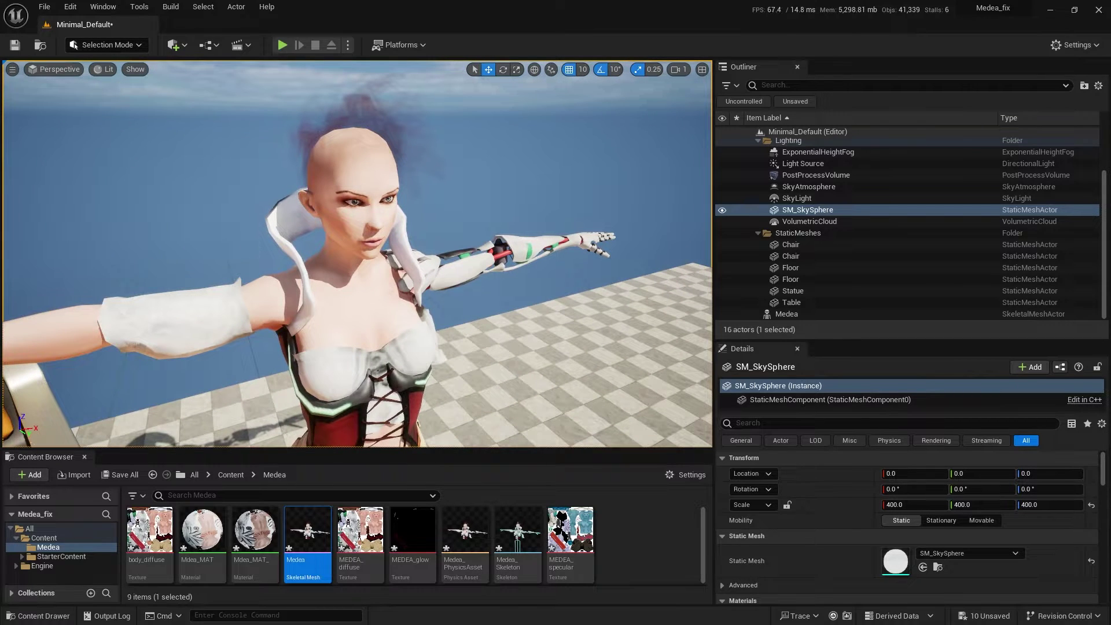
Open the Medea skeletal mesh in its asset editor, dock that editor beside the level, and view the character's upper body.
{"action": "mouse_move", "coordinate": [308, 532]}
{"action": "left_click_drag", "start_coordinate": [1082, 62], "coordinate": [311, 30]}
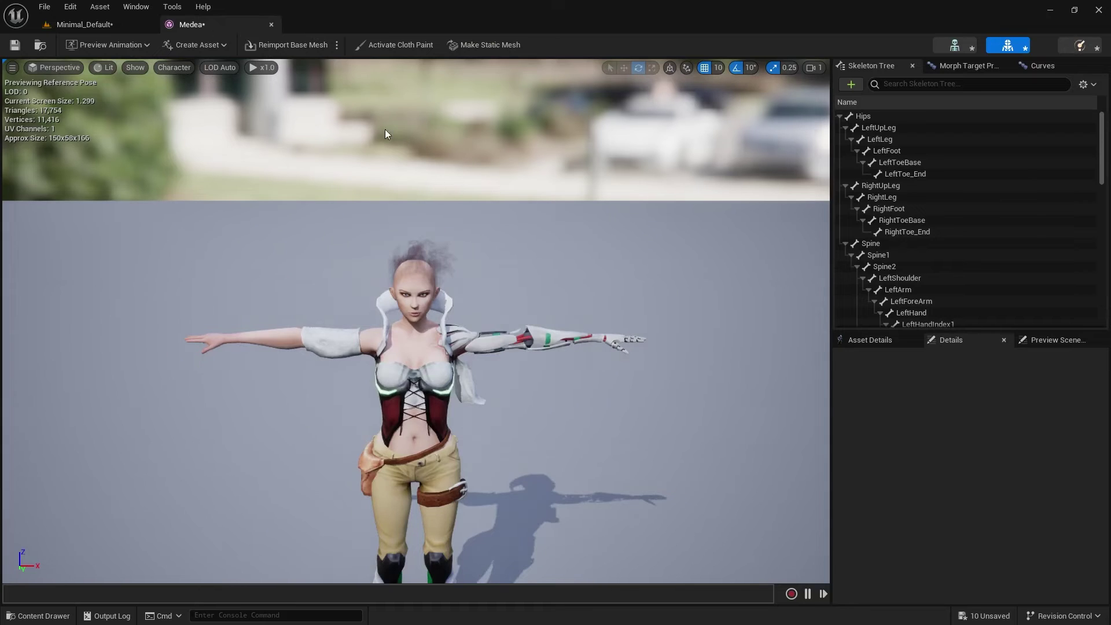
{"action": "scroll", "coordinate": [503, 415], "scroll_direction": "up", "scroll_amount": 5}
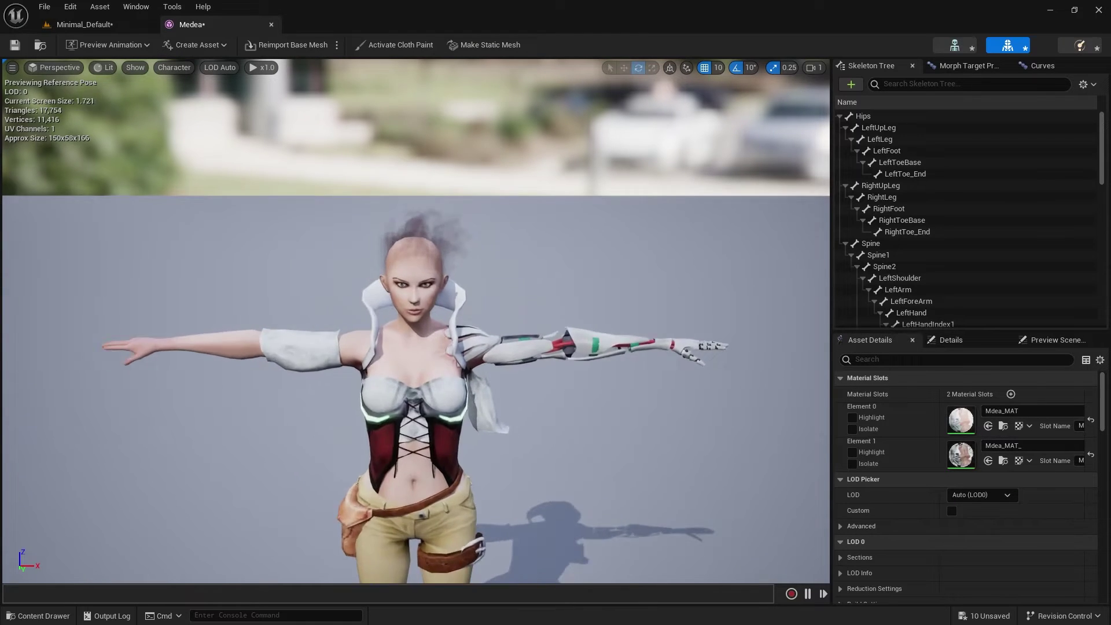
{"action": "scroll", "coordinate": [521, 427], "scroll_direction": "down", "scroll_amount": 2}
{"action": "left_click_drag", "start_coordinate": [524, 428], "coordinate": [502, 432], "text": "alt"}
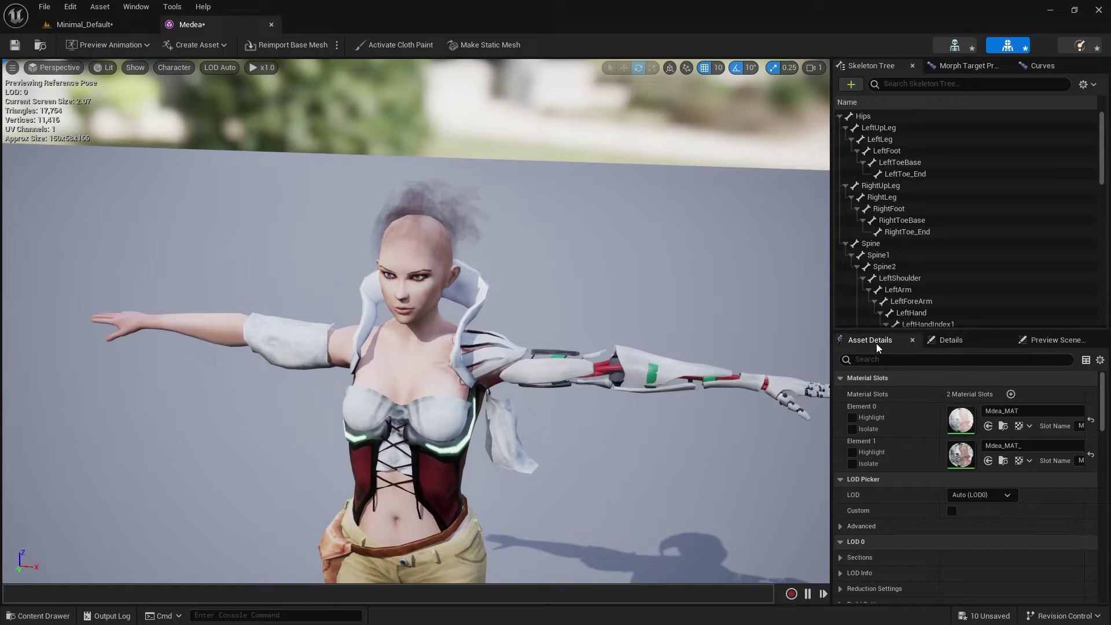
Isolate the Element 0 material in the mesh's asset details to check which parts use it, and turn its isolation off again.
{"action": "left_click", "coordinate": [950, 343]}
{"action": "left_click", "coordinate": [1042, 341]}
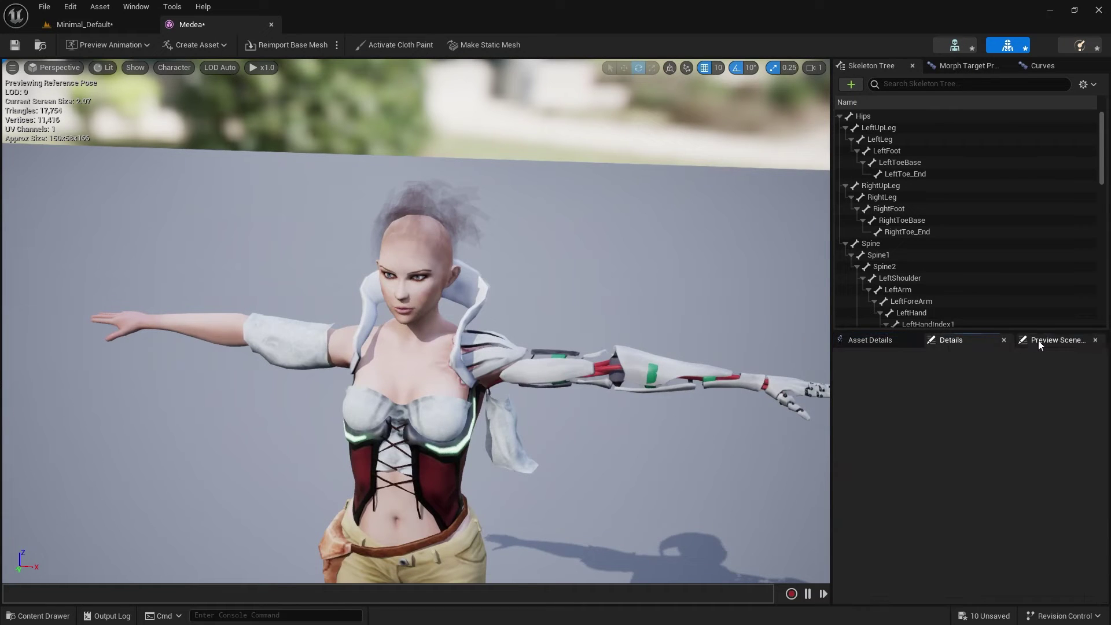
{"action": "left_click", "coordinate": [880, 343]}
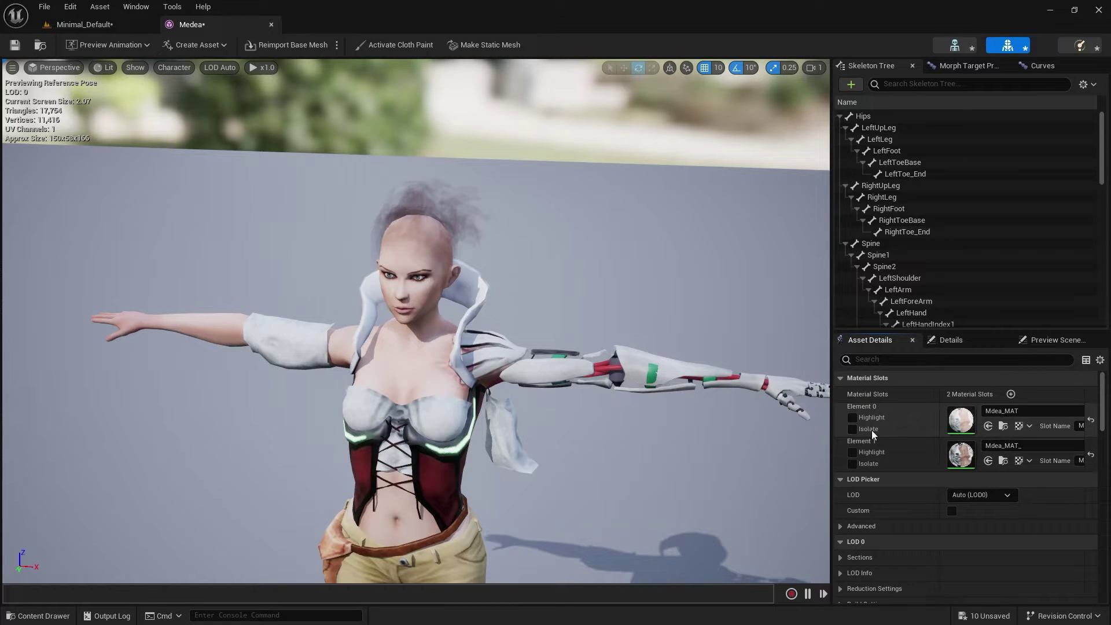
{"action": "left_click", "coordinate": [853, 429]}
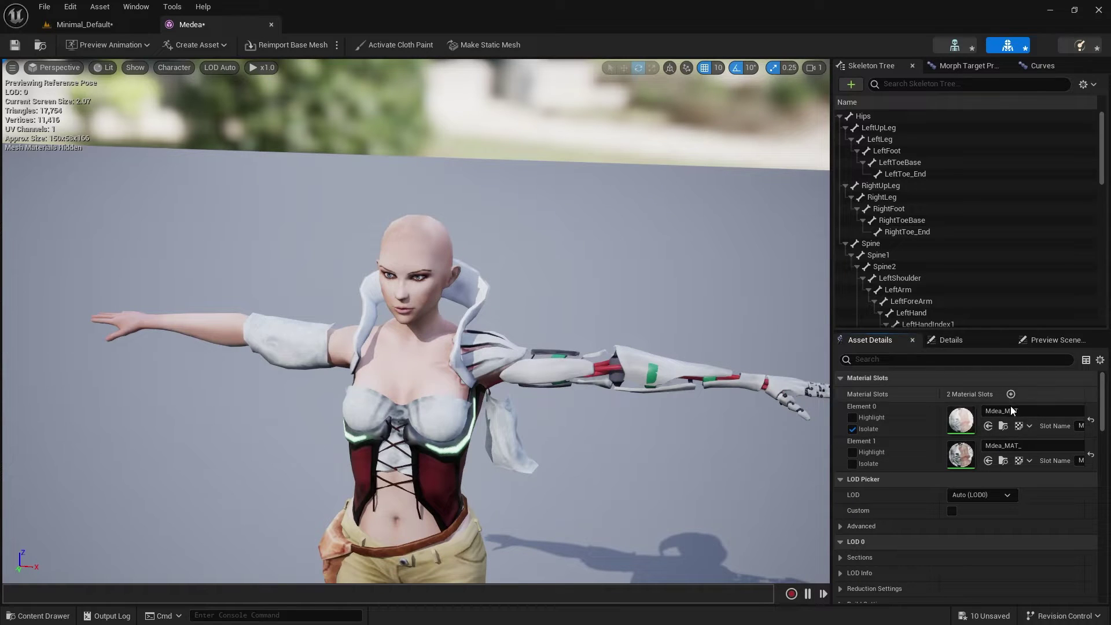
{"action": "left_click", "coordinate": [852, 429]}
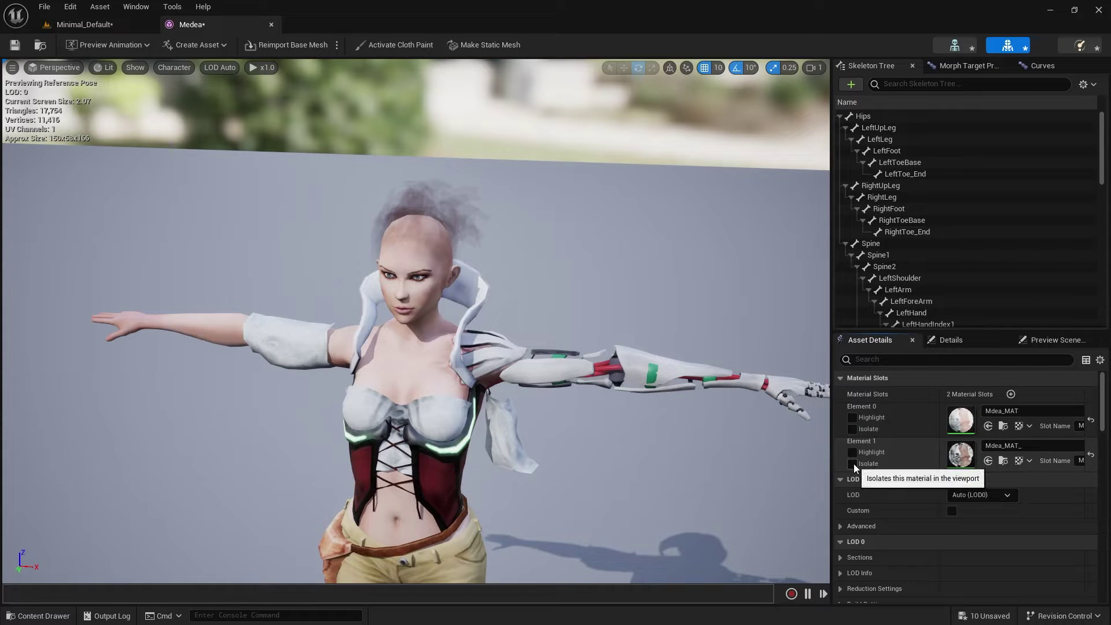
Isolate the Element 1 material, Mdea_MAT_, on the mesh and inspect the hair it covers.
{"action": "left_click", "coordinate": [853, 465]}
{"action": "scroll", "coordinate": [472, 326], "scroll_direction": "up", "scroll_amount": 3}
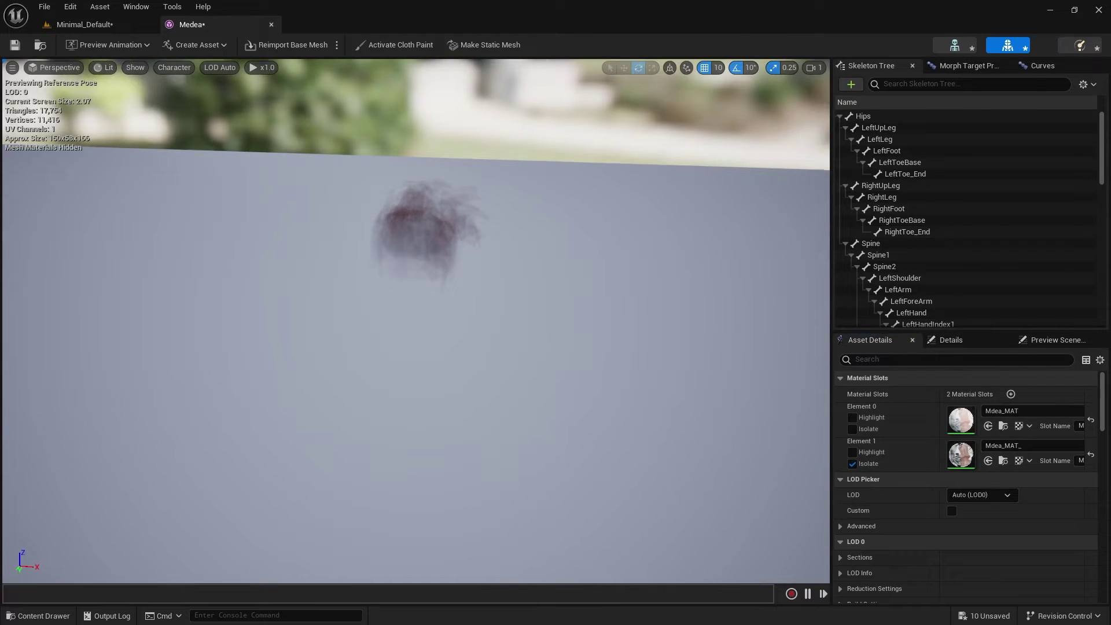
{"action": "scroll", "coordinate": [415, 321], "scroll_direction": "up", "scroll_amount": 2}
{"action": "scroll", "coordinate": [415, 322], "scroll_direction": "down", "scroll_amount": 4}
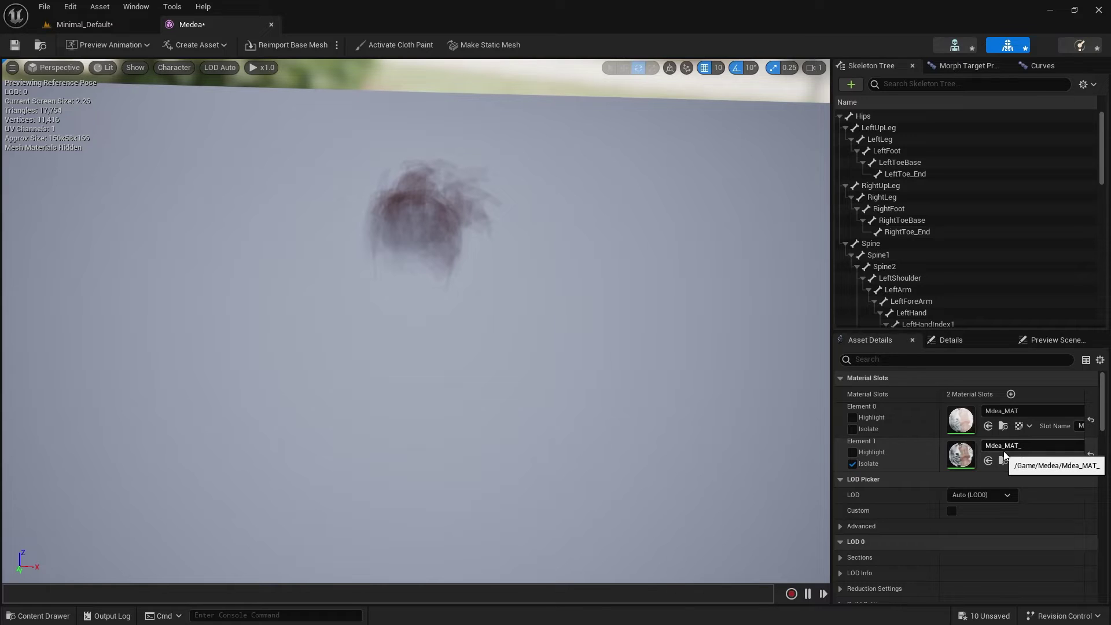
Open the Mdea_MAT_ material and spread out the overlapping glow, opacity and base colour Texture Sample nodes in its graph.
{"action": "double_click", "coordinate": [961, 457]}
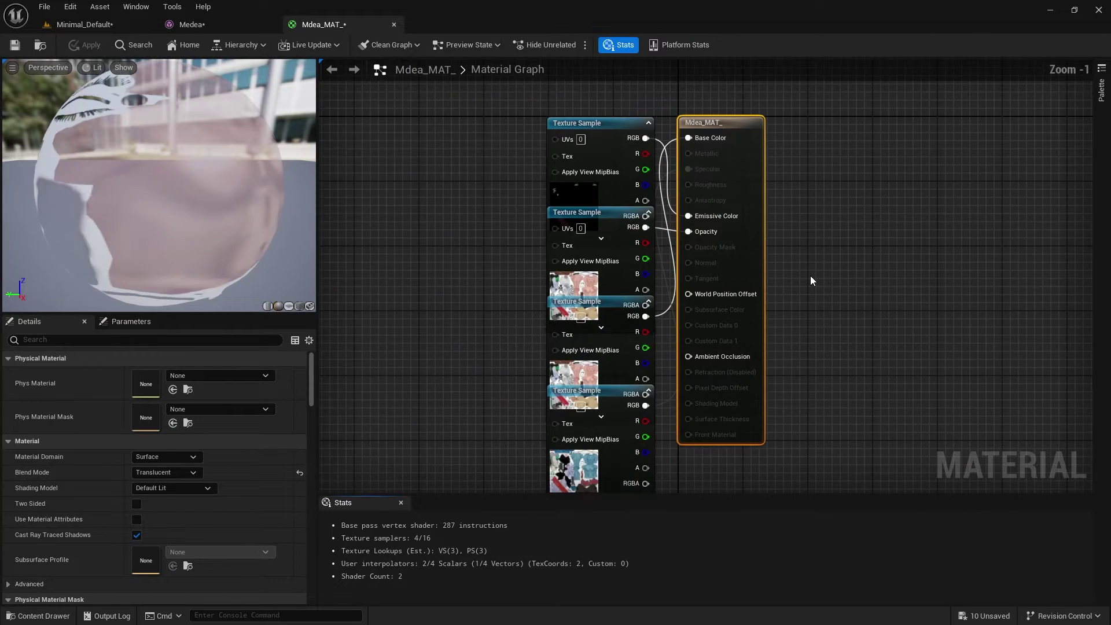
{"action": "scroll", "coordinate": [810, 276], "scroll_direction": "down", "scroll_amount": 1}
{"action": "right_click_drag", "start_coordinate": [810, 275], "coordinate": [914, 349]}
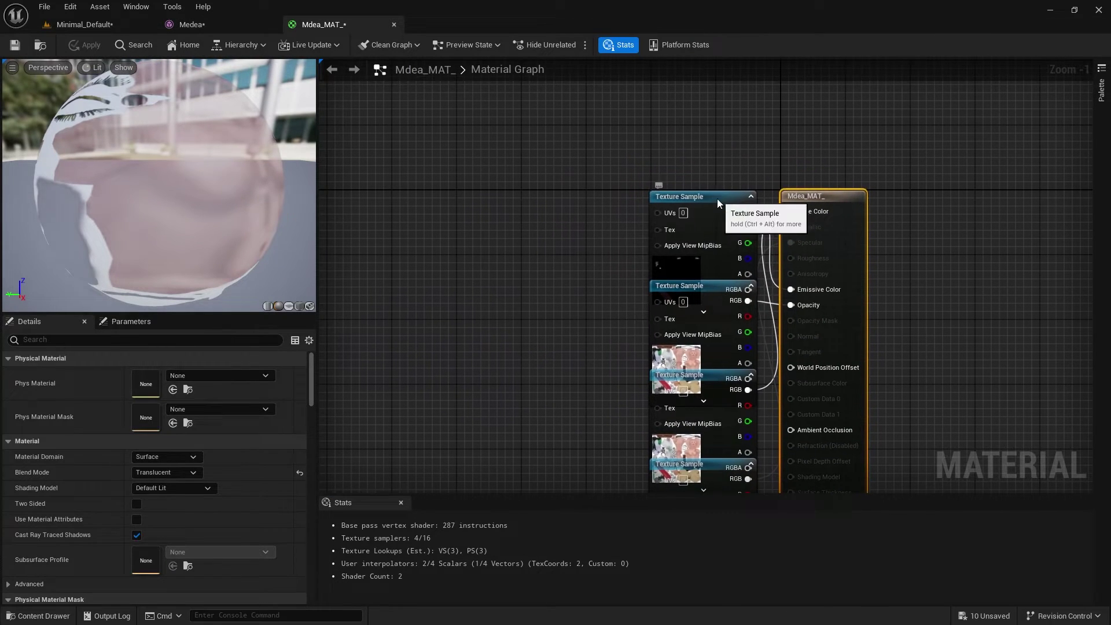
{"action": "left_click_drag", "start_coordinate": [718, 200], "coordinate": [515, 264]}
{"action": "left_click_drag", "start_coordinate": [699, 286], "coordinate": [489, 334]}
{"action": "left_click_drag", "start_coordinate": [499, 262], "coordinate": [464, 222]}
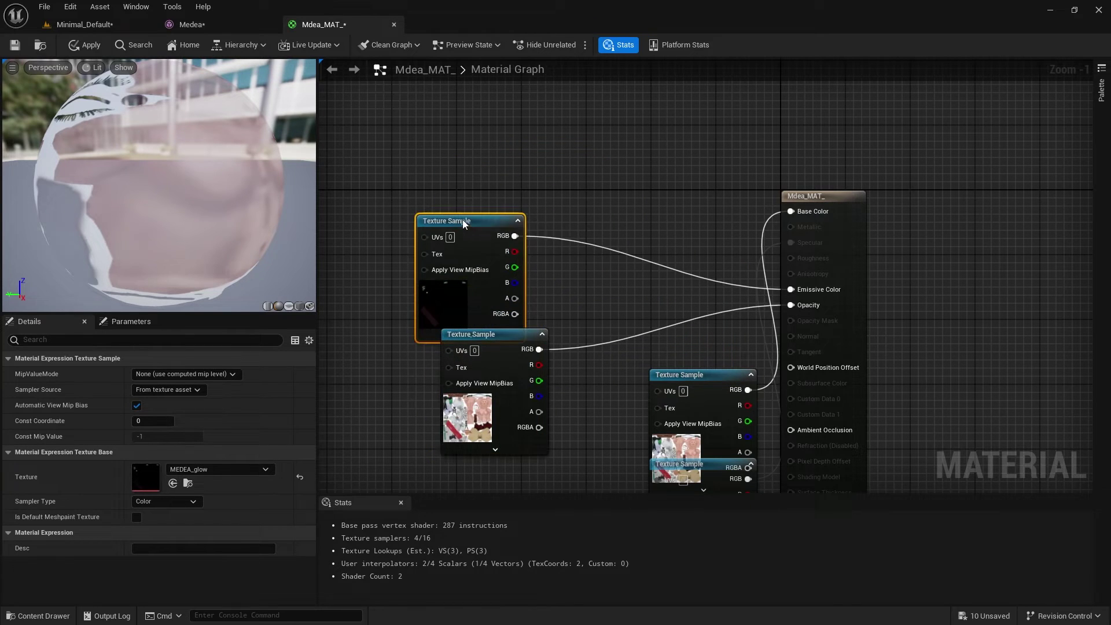
{"action": "left_click_drag", "start_coordinate": [715, 376], "coordinate": [622, 119]}
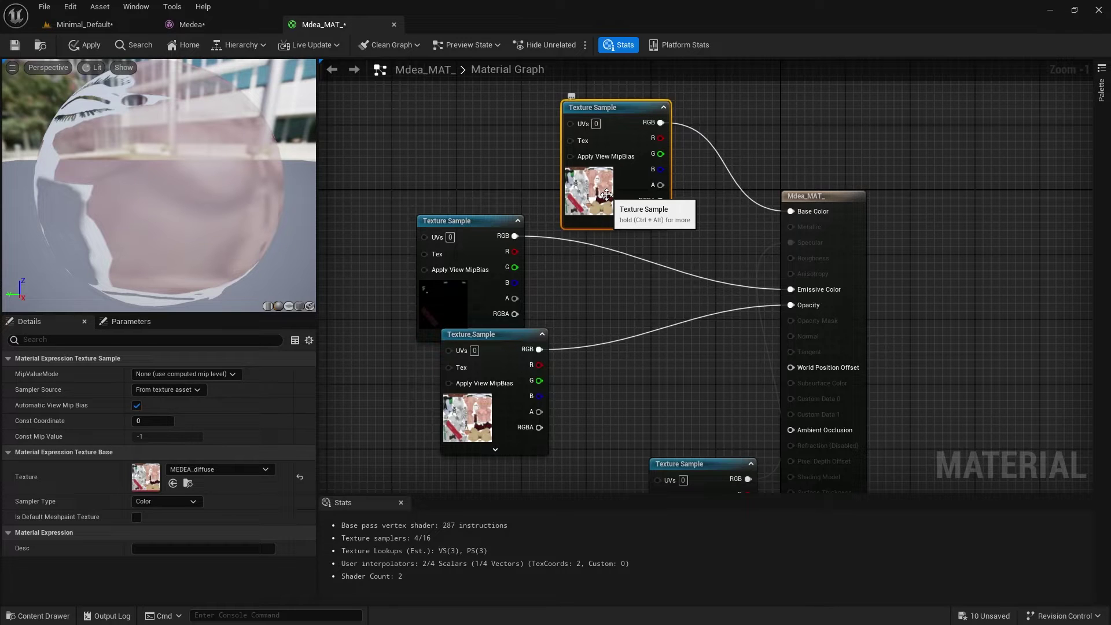
Open the MEDEA_diffuse texture, examine the transparent areas around its hair and eyelashes, and return to the material graph.
{"action": "double_click", "coordinate": [146, 478]}
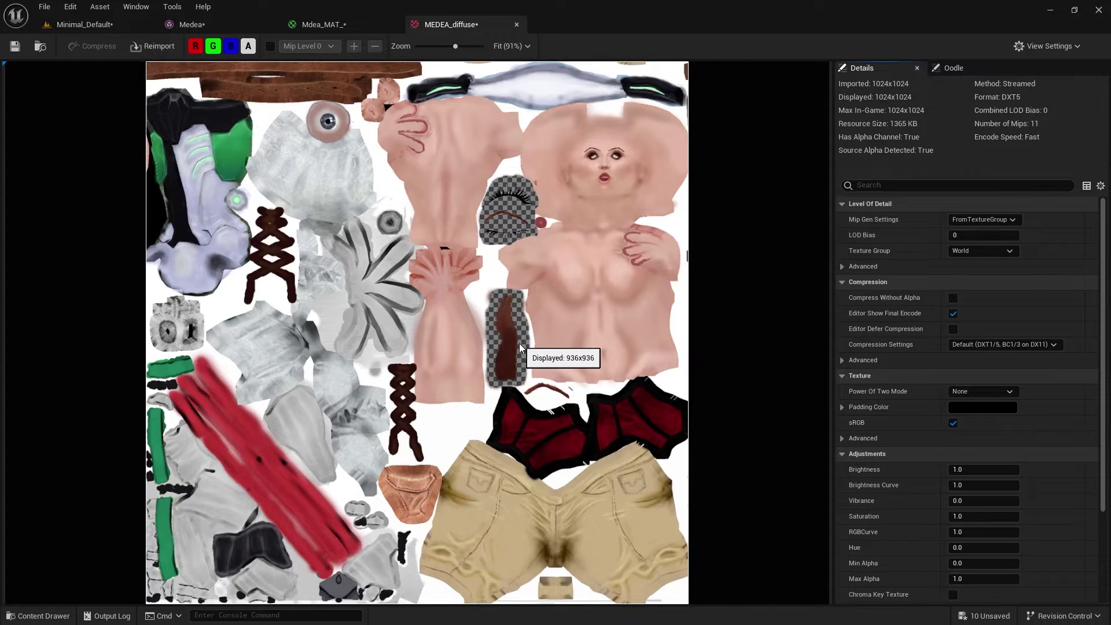
{"action": "scroll", "coordinate": [519, 348], "scroll_direction": "up", "scroll_amount": 5}
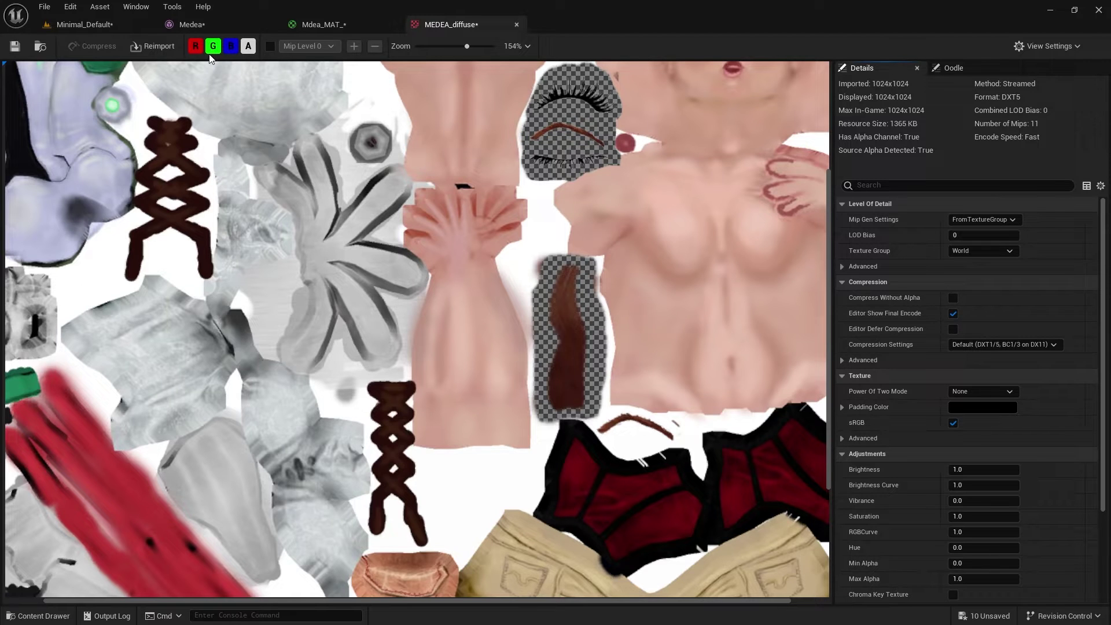
{"action": "left_click", "coordinate": [322, 24]}
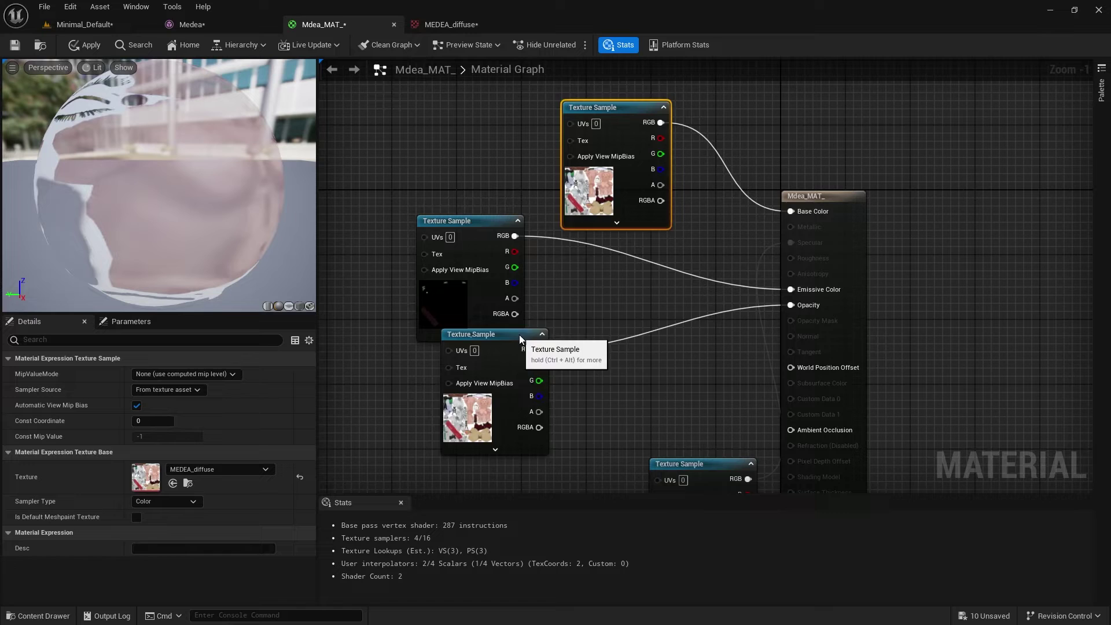
Move the Opacity Texture Sample closer to the material result node, shift the result node slightly, and select the Opacity Texture Sample.
{"action": "left_click_drag", "start_coordinate": [510, 334], "coordinate": [615, 294]}
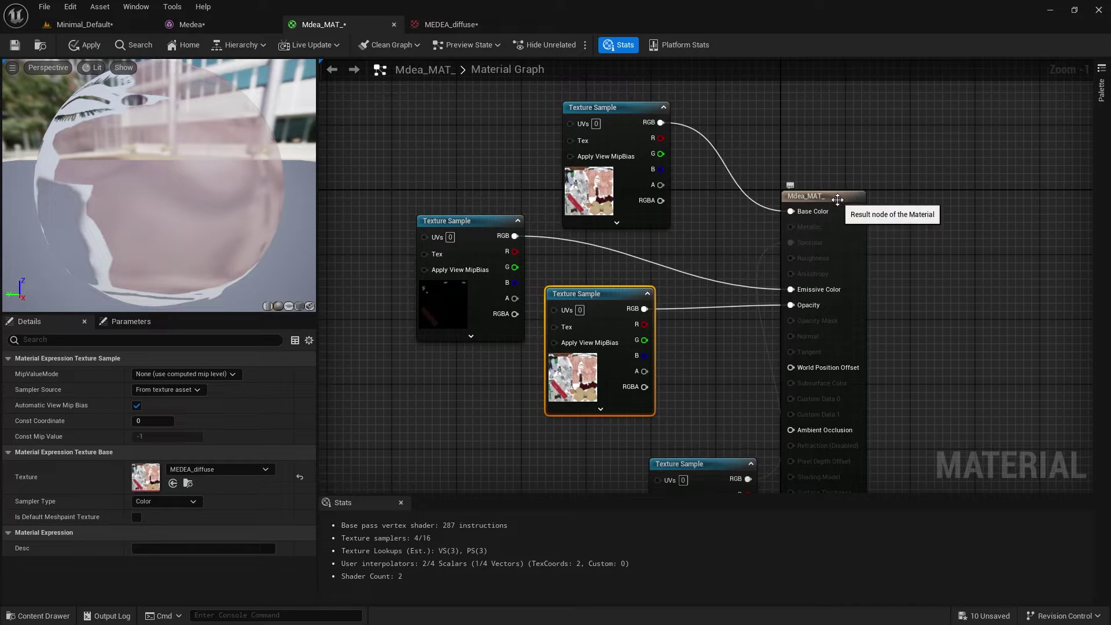
{"action": "left_click_drag", "start_coordinate": [838, 191], "coordinate": [854, 159]}
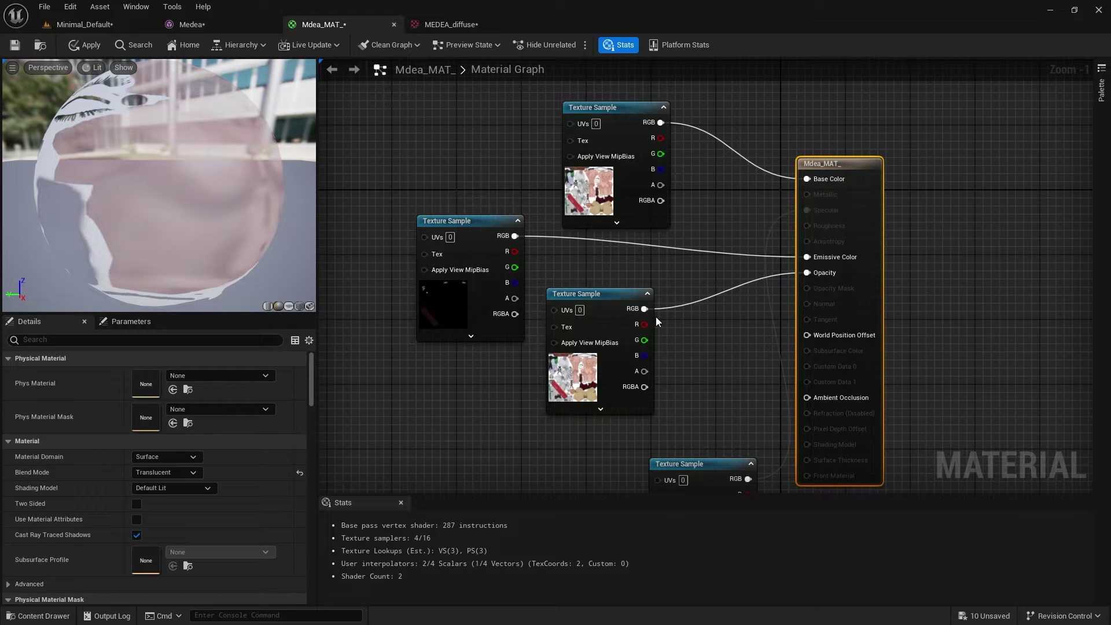
{"action": "left_click", "coordinate": [579, 381]}
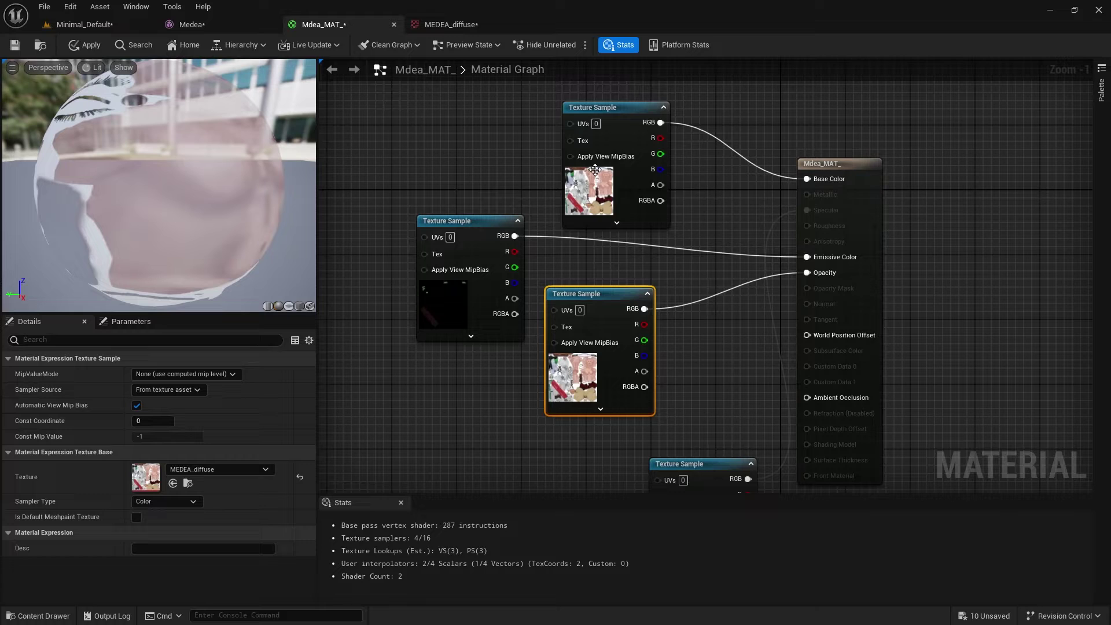
Compare the texture thumbnails of the Texture Samples feeding Base Color and Opacity.
{"action": "left_click", "coordinate": [591, 177]}
{"action": "left_click", "coordinate": [576, 374]}
{"action": "left_click", "coordinate": [583, 189]}
{"action": "left_click", "coordinate": [572, 370]}
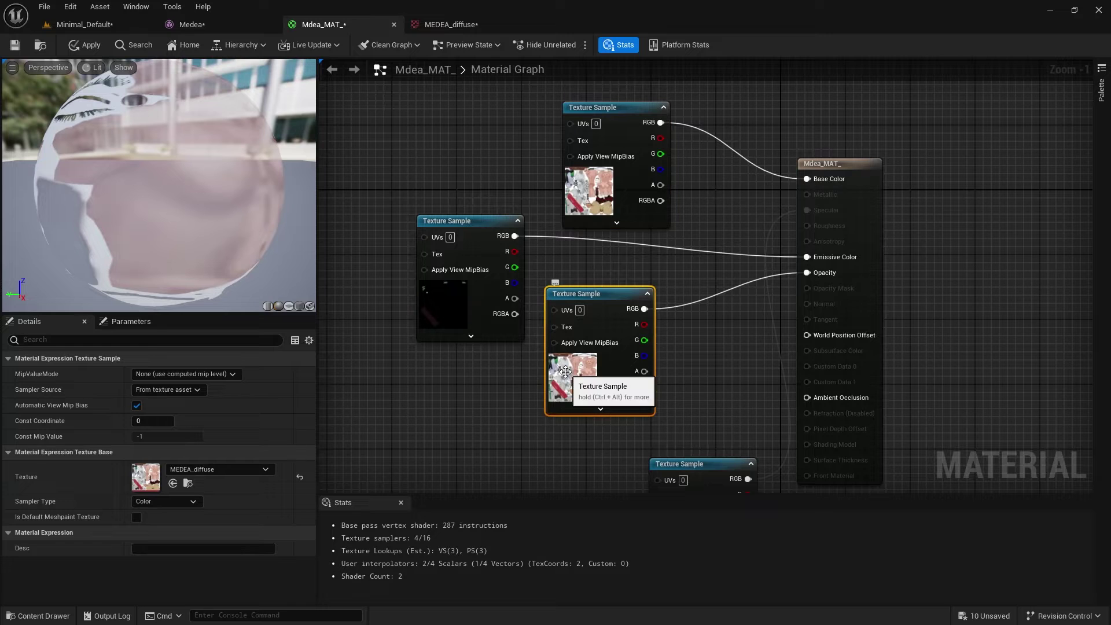
Open the MEDEA_diffuse texture and isolate its alpha channel by showing alpha and hiding red, green and blue.
{"action": "left_click", "coordinate": [459, 27]}
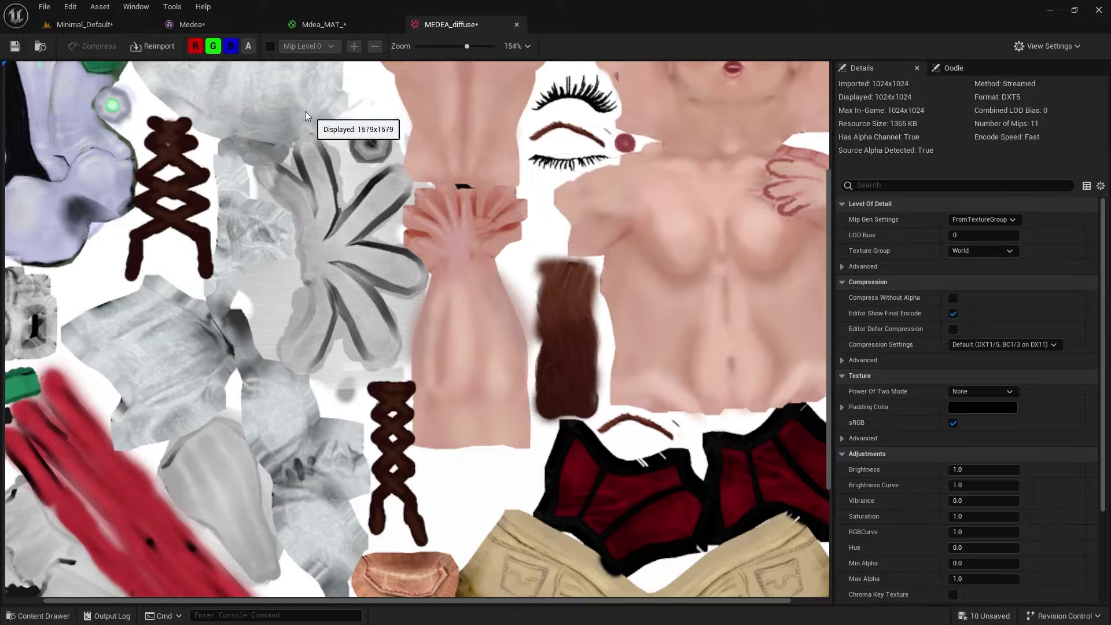
{"action": "left_click", "coordinate": [248, 49]}
{"action": "left_click", "coordinate": [231, 46]}
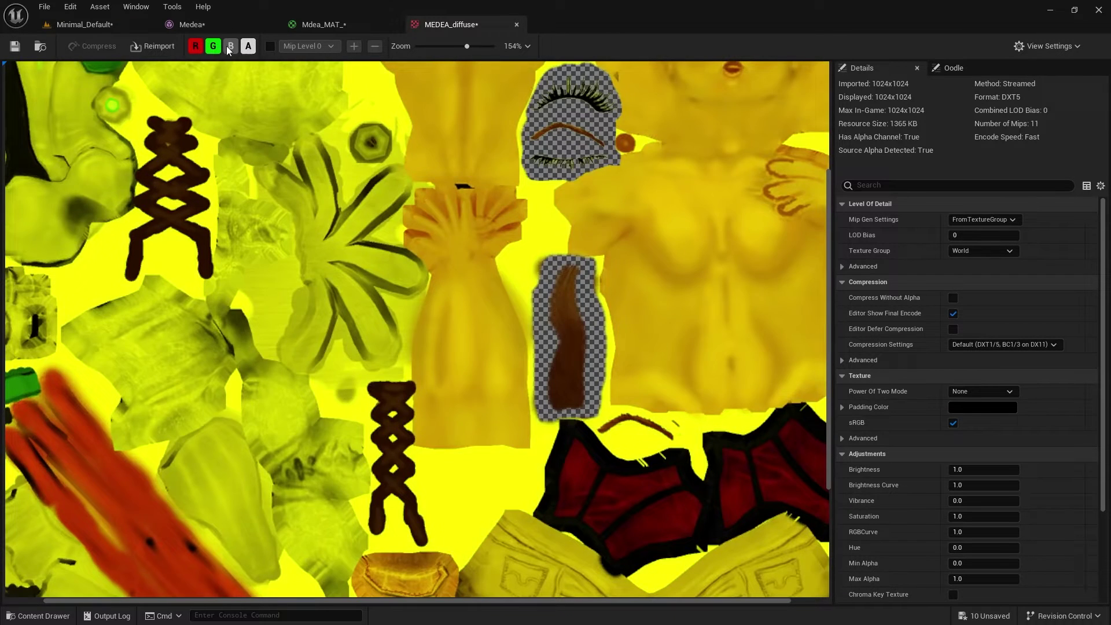
{"action": "left_click", "coordinate": [213, 46]}
{"action": "left_click", "coordinate": [198, 47]}
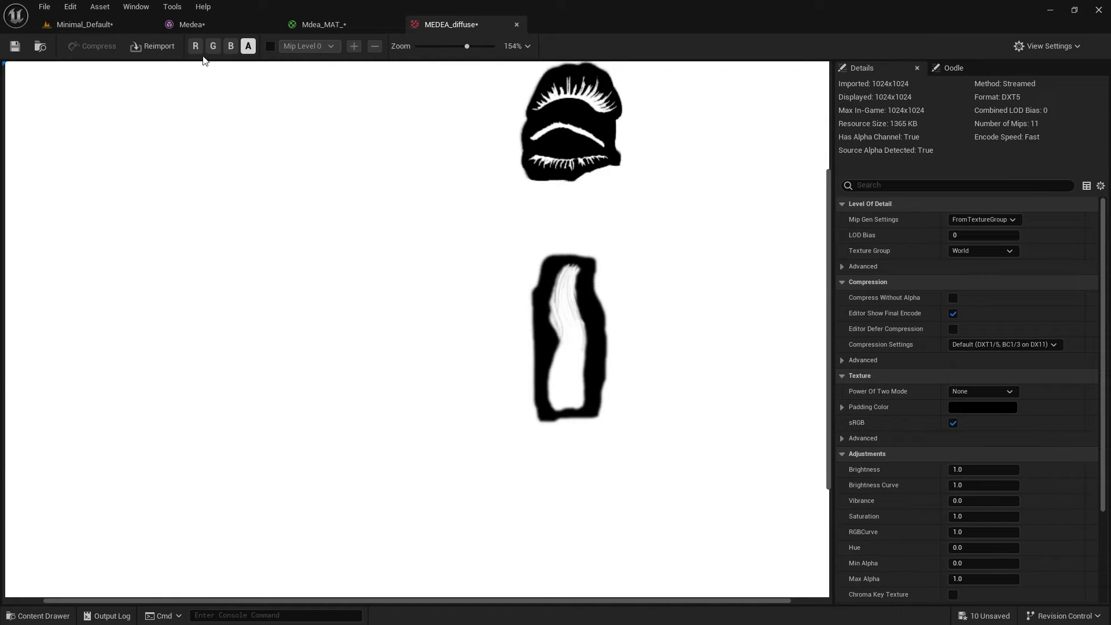
Show the red, green and blue channels of MEDEA_diffuse again without alpha, and check the hair on the Medea mesh.
{"action": "left_click", "coordinate": [195, 47]}
{"action": "left_click", "coordinate": [213, 47]}
{"action": "left_click", "coordinate": [231, 48]}
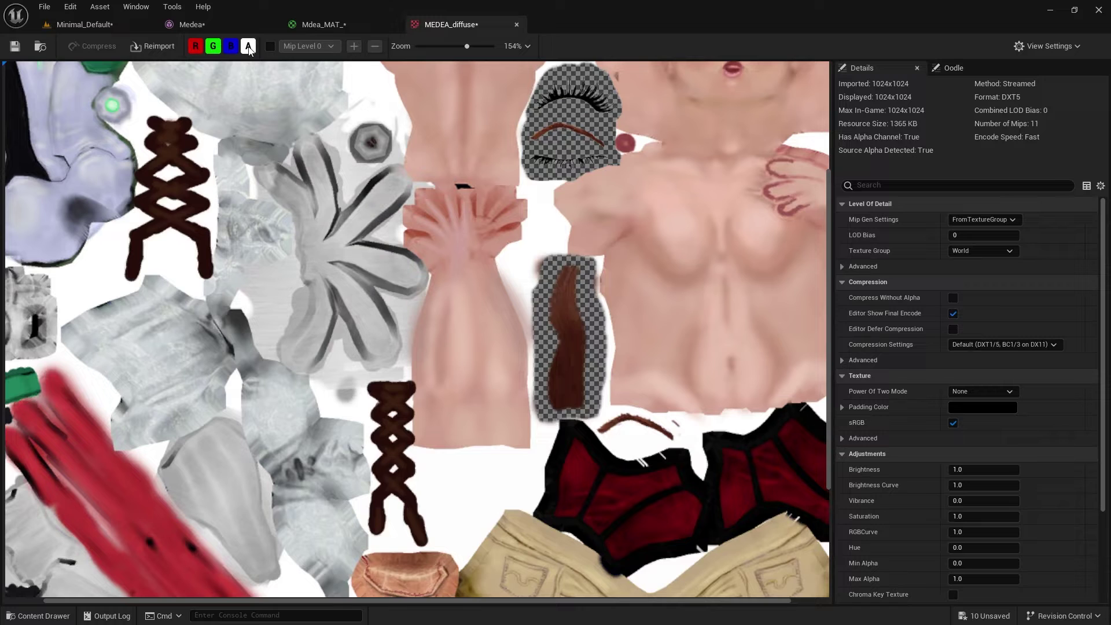
{"action": "left_click", "coordinate": [249, 49]}
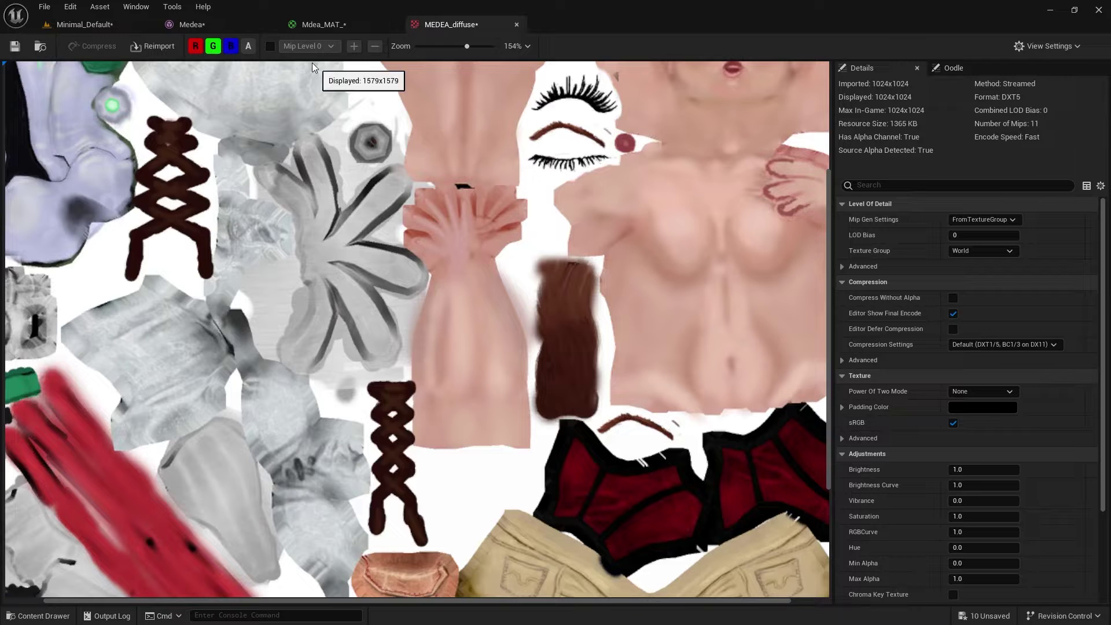
{"action": "left_click", "coordinate": [202, 26]}
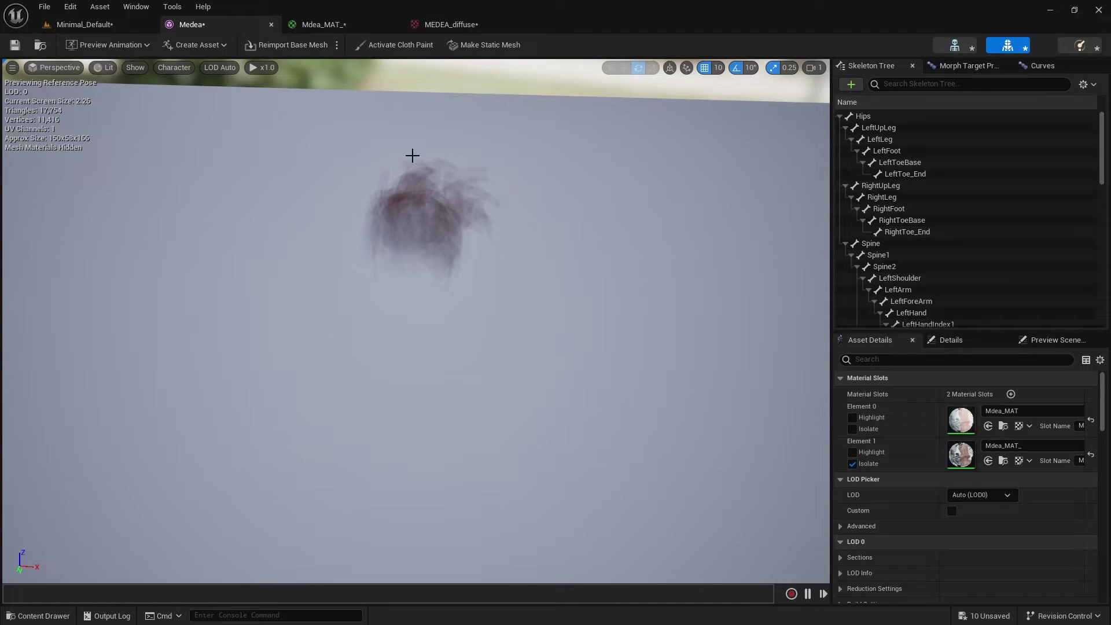
Connect the alpha output of the Opacity Texture Sample to the Opacity input in Mdea_MAT_ and apply the material.
{"action": "left_click", "coordinate": [328, 24]}
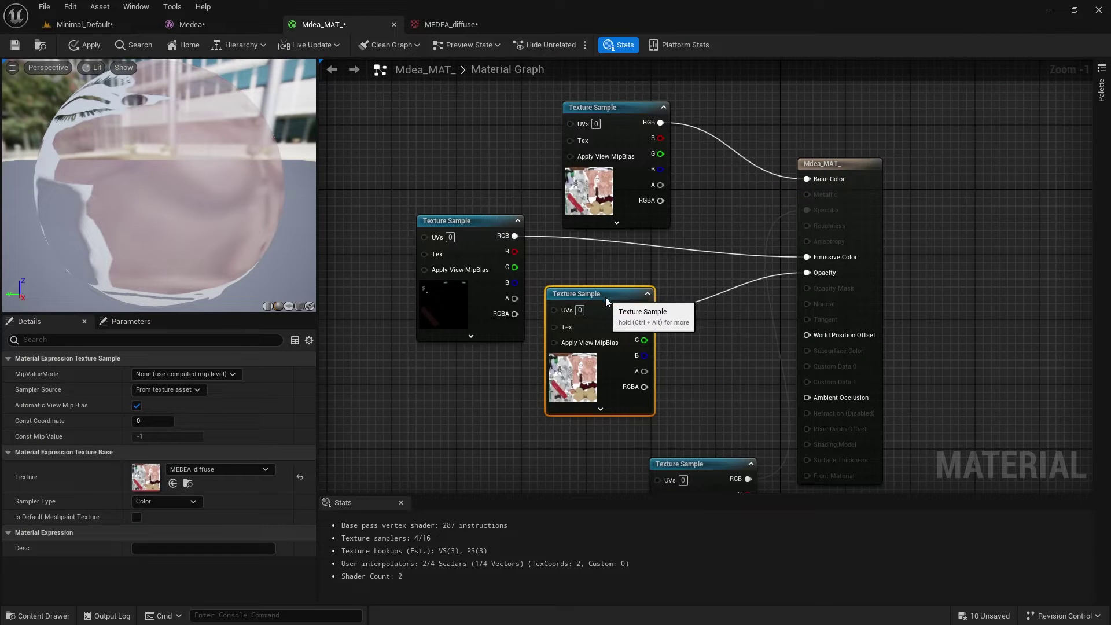
{"action": "left_click_drag", "start_coordinate": [606, 301], "coordinate": [615, 301]}
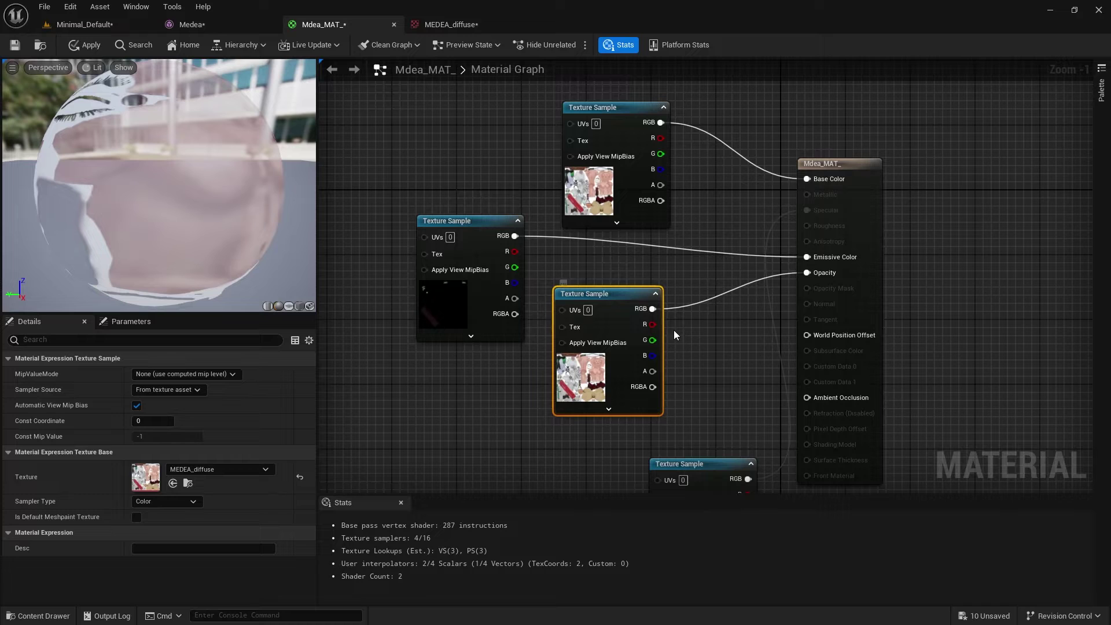
{"action": "left_click_drag", "start_coordinate": [653, 371], "coordinate": [806, 273]}
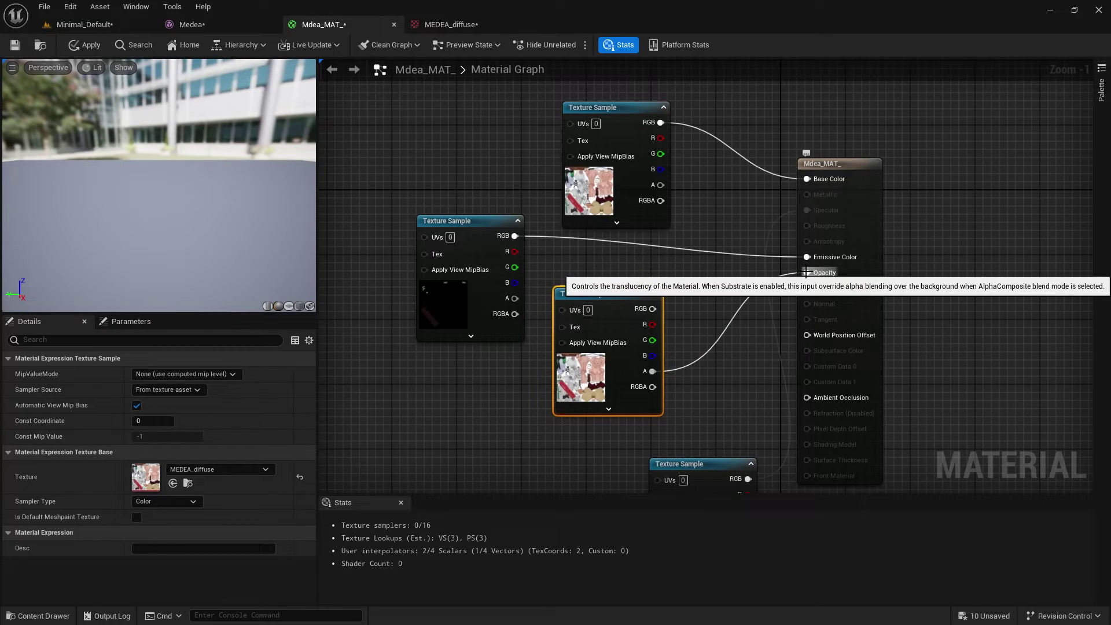
{"action": "left_click", "coordinate": [91, 49]}
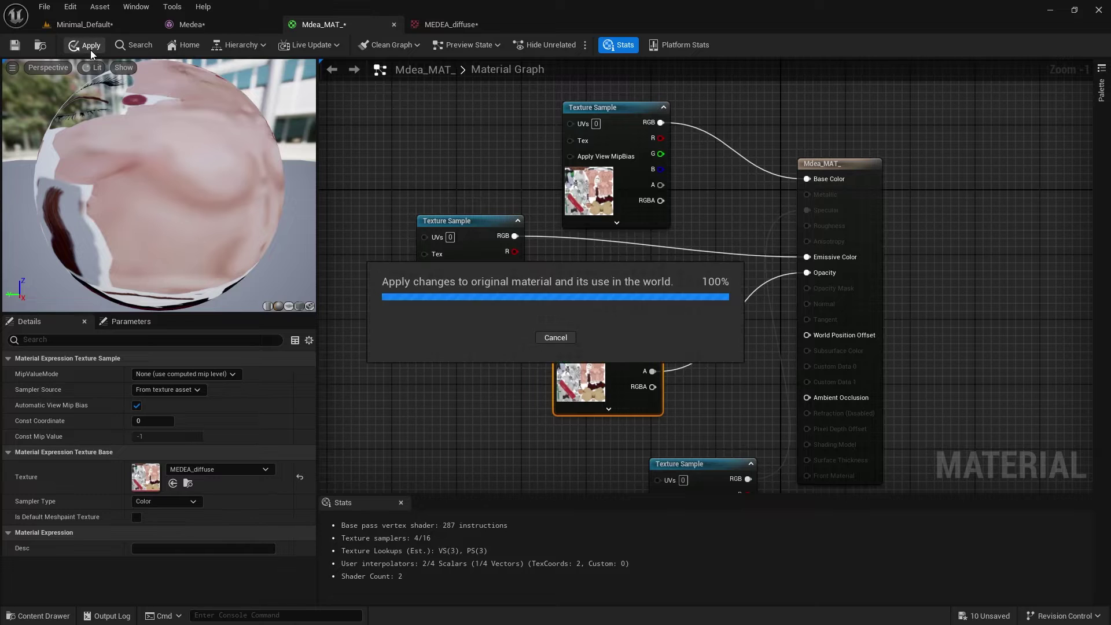
Inspect the isolated hair on the Medea mesh from different angles.
{"action": "left_click", "coordinate": [231, 23]}
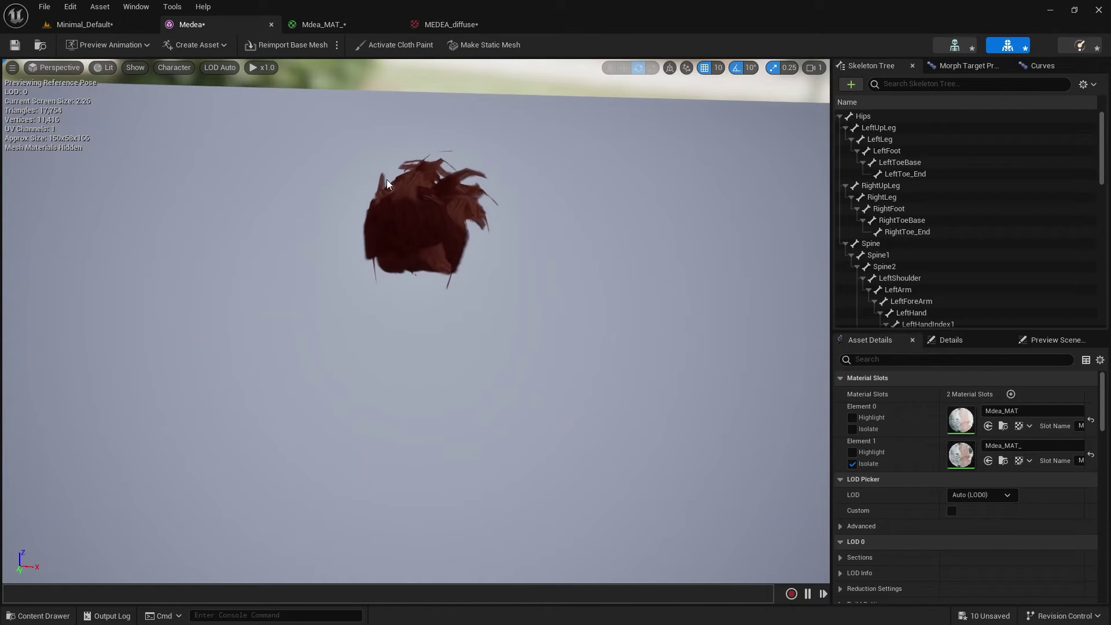
{"action": "left_click_drag", "start_coordinate": [499, 272], "coordinate": [365, 249], "text": "alt"}
{"action": "left_click_drag", "start_coordinate": [502, 234], "coordinate": [498, 272], "text": "alt"}
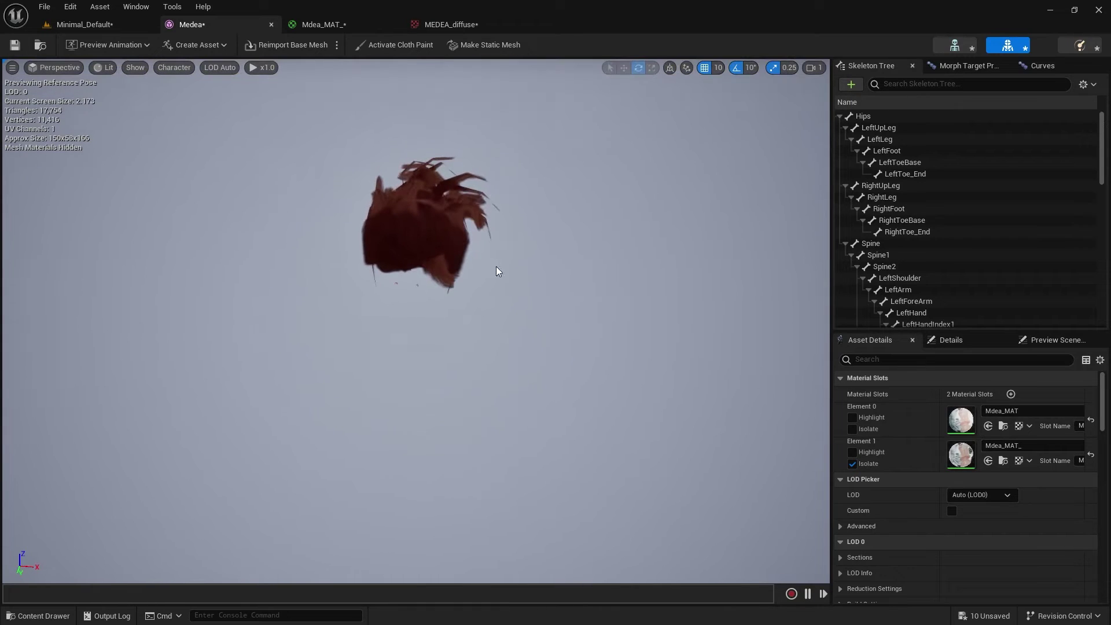
Return to the Mdea_MAT_ material and enlarge its preview viewport in width and height.
{"action": "left_click", "coordinate": [323, 25]}
{"action": "left_click_drag", "start_coordinate": [322, 282], "coordinate": [424, 301]}
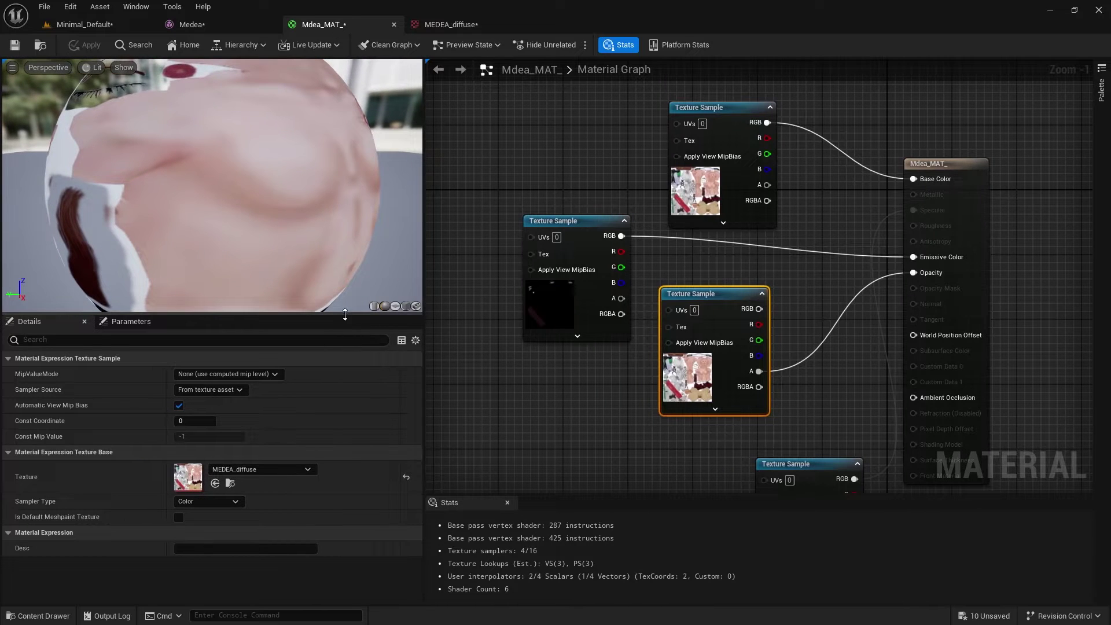
{"action": "left_click_drag", "start_coordinate": [345, 315], "coordinate": [342, 414]}
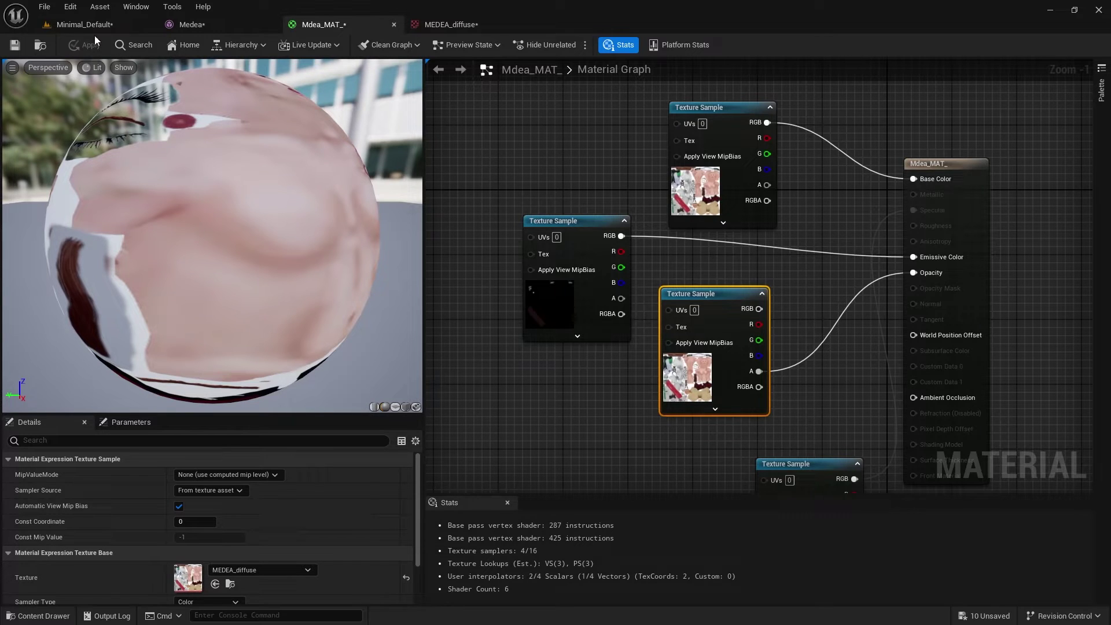
Check Medea in the Minimal_Default level and use the selected Medea mesh as the preview mesh for Mdea_MAT_.
{"action": "left_click", "coordinate": [110, 24]}
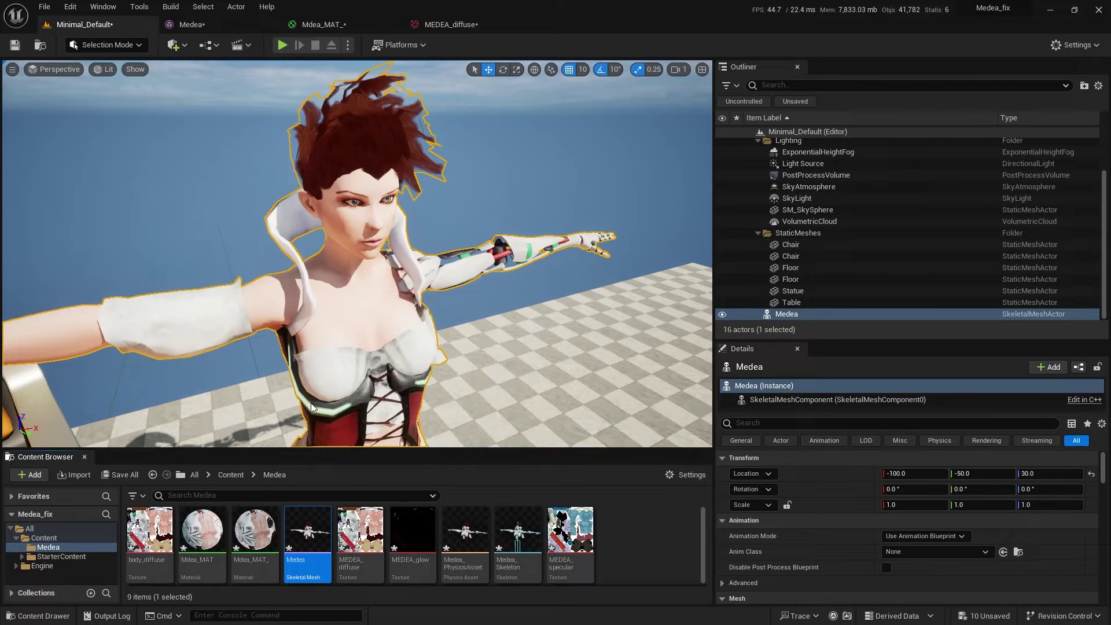
{"action": "left_click", "coordinate": [324, 26]}
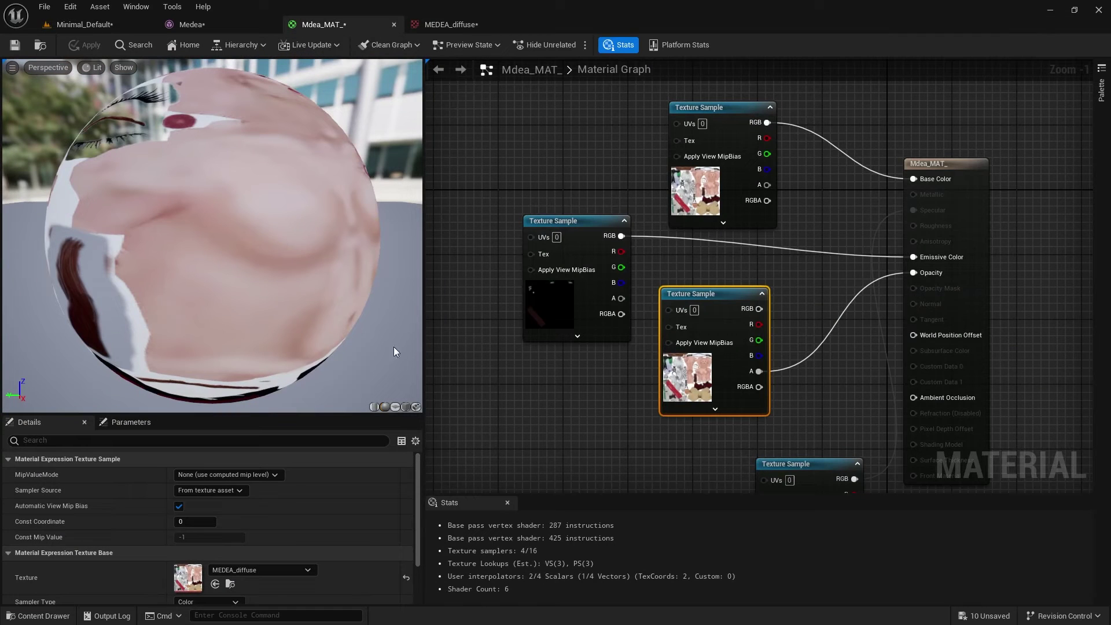
{"action": "left_click", "coordinate": [418, 407]}
{"action": "left_click_drag", "start_coordinate": [212, 220], "coordinate": [202, 278]}
{"action": "scroll", "coordinate": [226, 139], "scroll_direction": "up", "scroll_amount": 5}
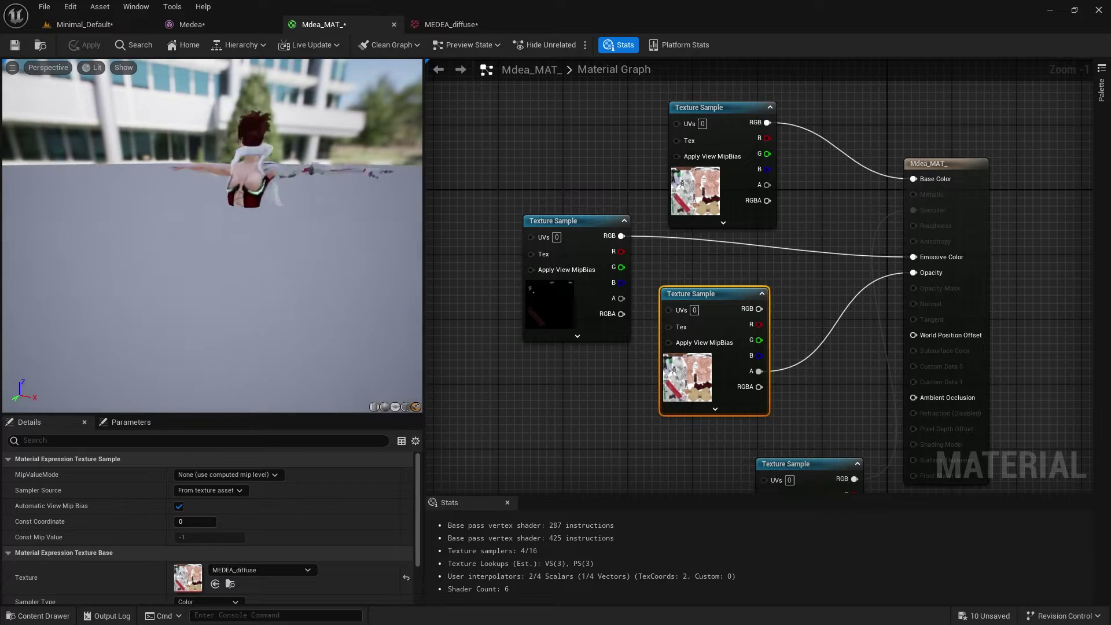
Examine Medea's hair and face in the material preview from several angles and distances.
{"action": "middle_click_drag", "start_coordinate": [285, 129], "coordinate": [226, 330]}
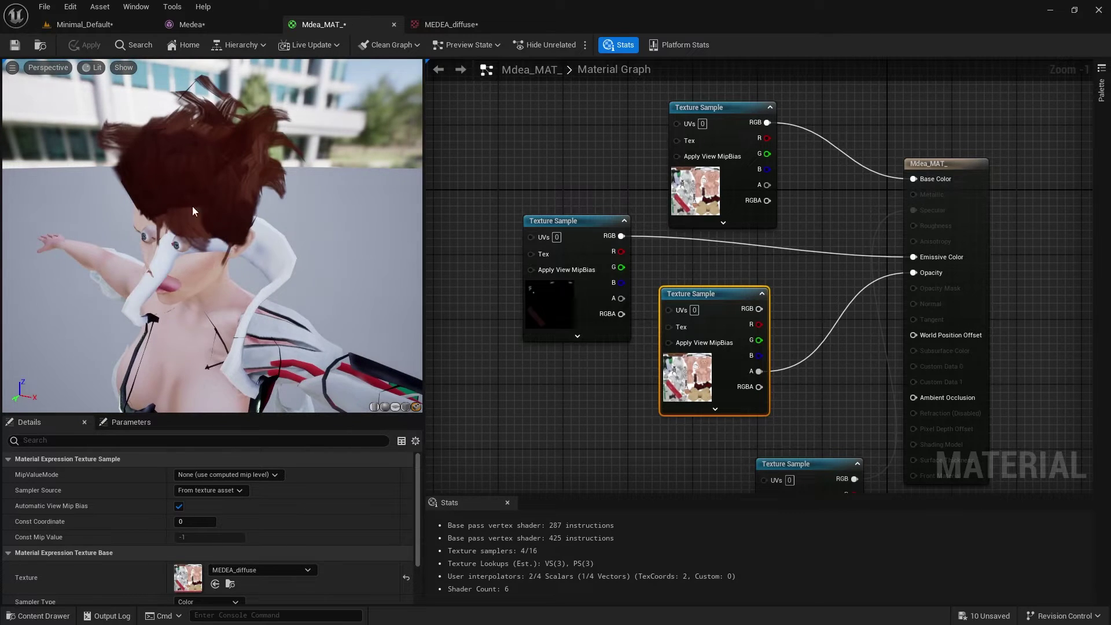
{"action": "left_click_drag", "start_coordinate": [195, 255], "coordinate": [231, 260]}
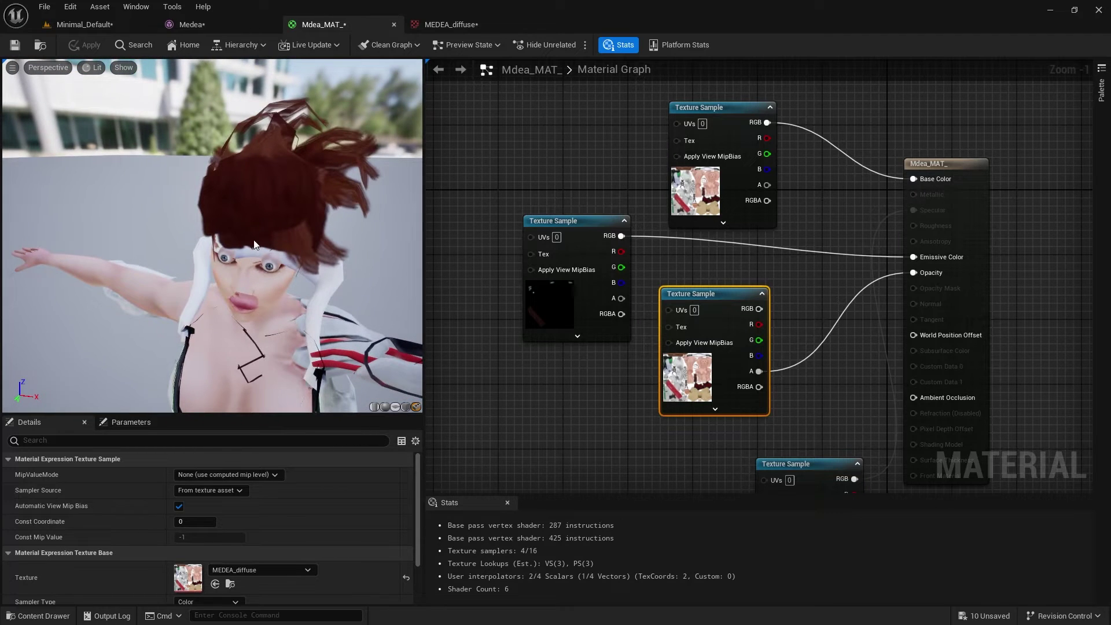
{"action": "left_click_drag", "start_coordinate": [291, 211], "coordinate": [277, 231]}
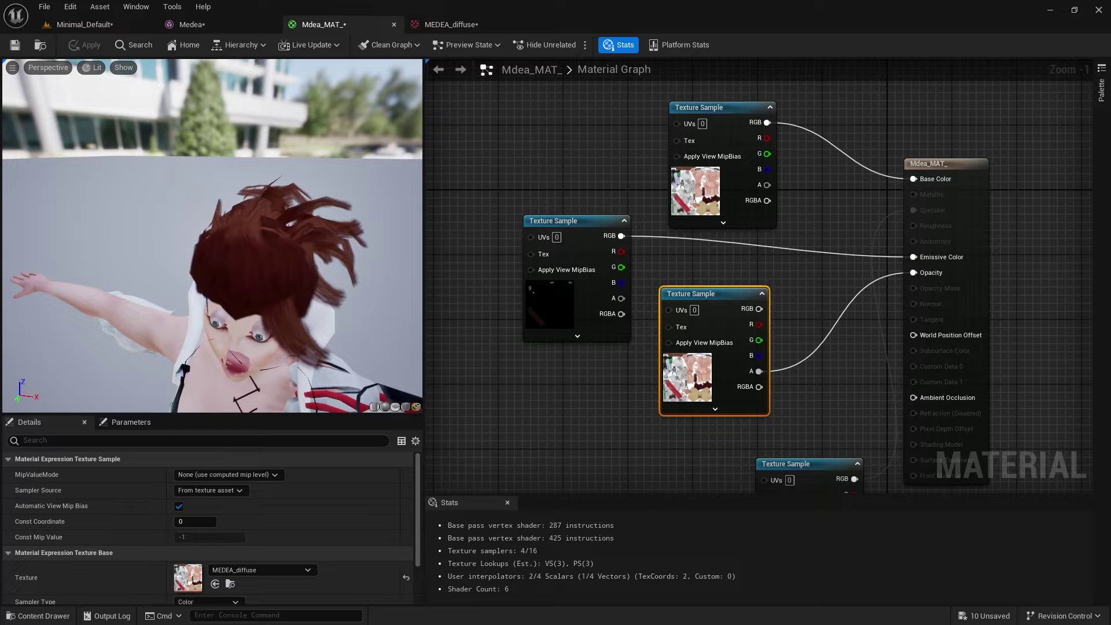
{"action": "left_click_drag", "start_coordinate": [331, 280], "coordinate": [236, 258]}
{"action": "scroll", "coordinate": [234, 270], "scroll_direction": "up", "scroll_amount": 5}
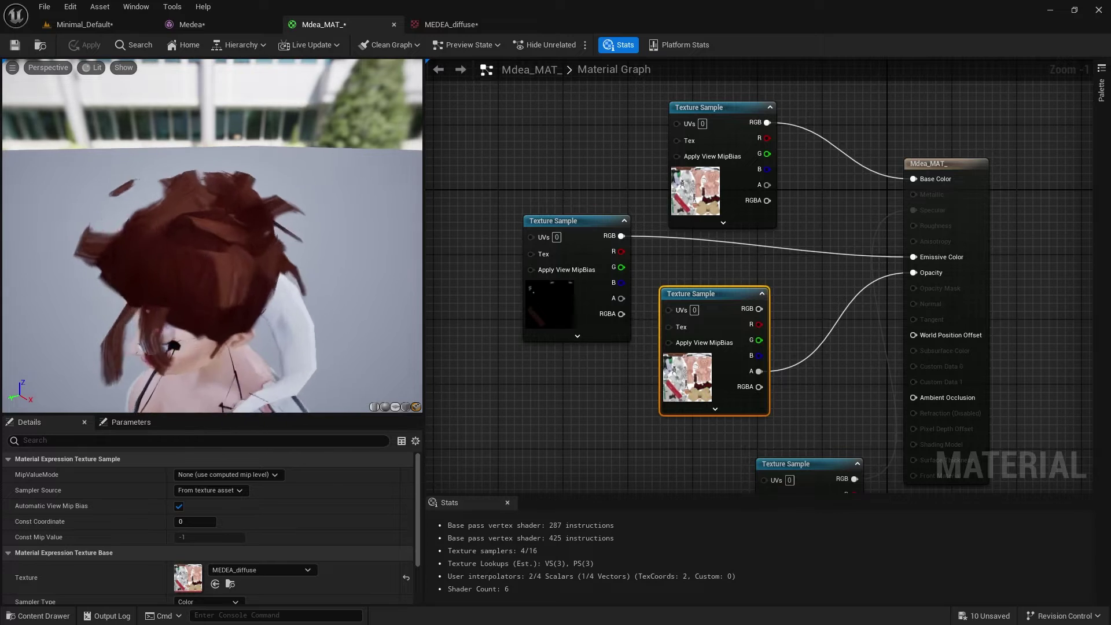
{"action": "right_click_drag", "start_coordinate": [293, 257], "coordinate": [251, 262]}
{"action": "left_click_drag", "start_coordinate": [295, 263], "coordinate": [295, 263]}
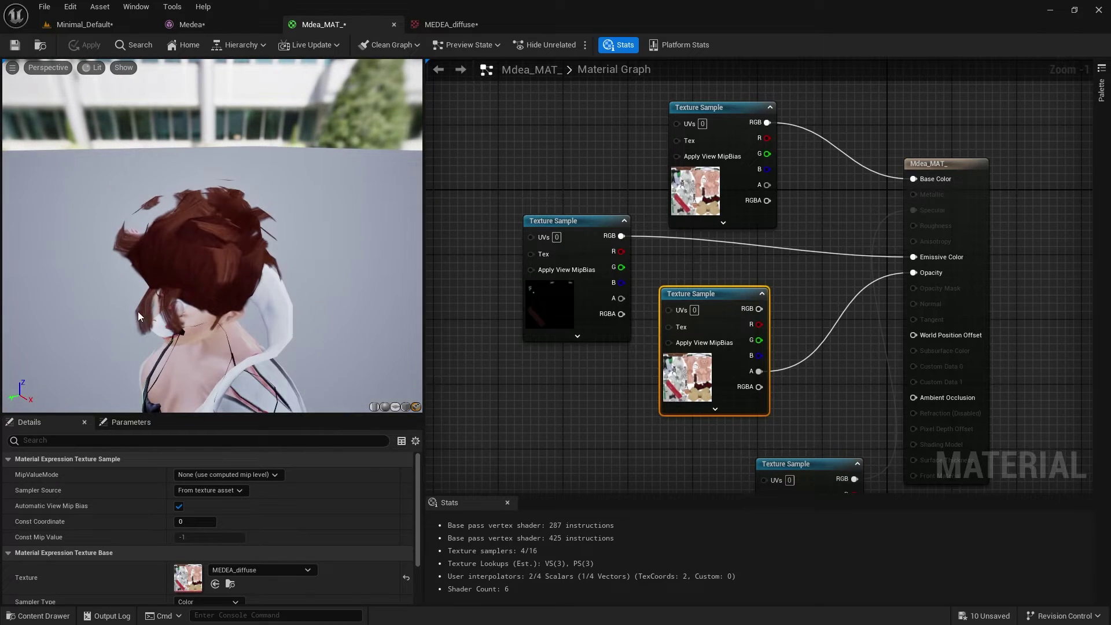
{"action": "left_click_drag", "start_coordinate": [138, 317], "coordinate": [203, 332]}
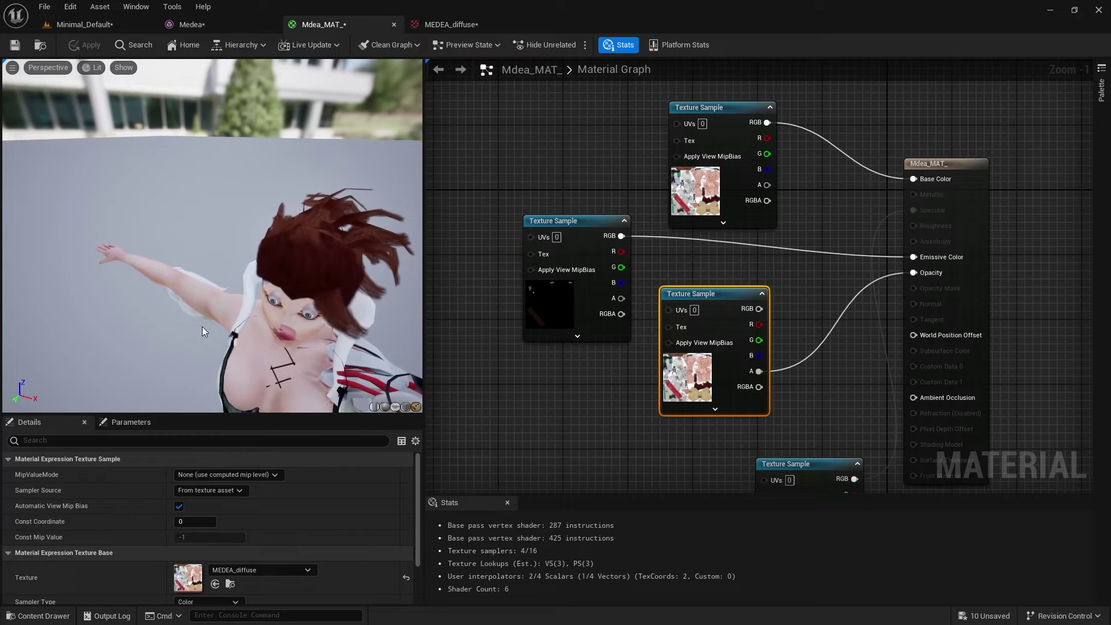
{"action": "scroll", "coordinate": [339, 332], "scroll_direction": "up", "scroll_amount": 3}
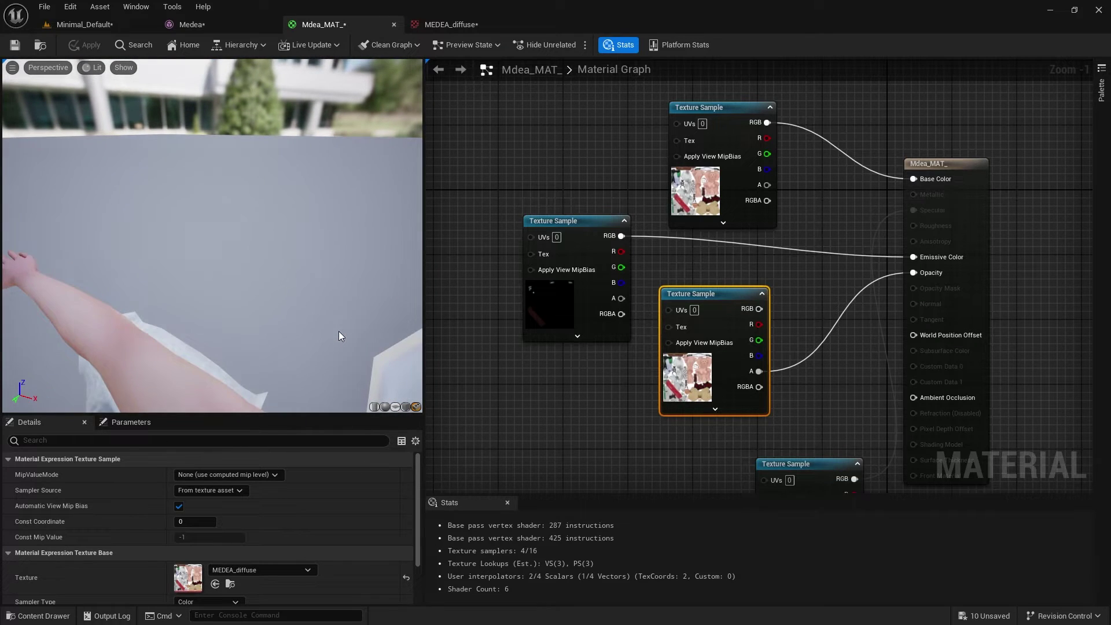
{"action": "scroll", "coordinate": [338, 331], "scroll_direction": "down", "scroll_amount": 4}
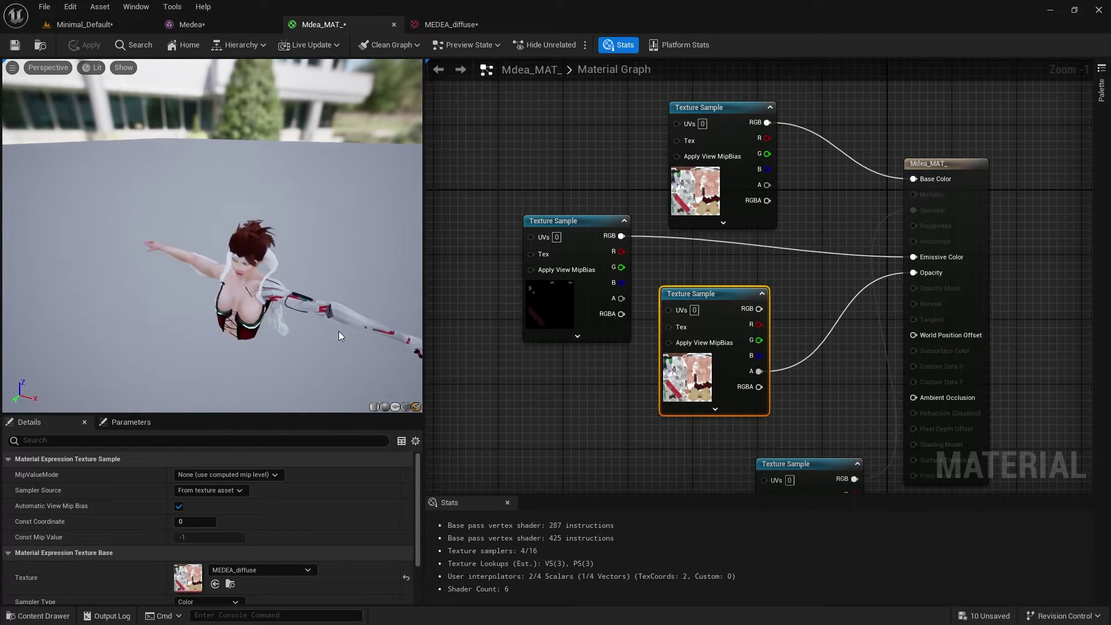
{"action": "right_click_drag", "start_coordinate": [339, 331], "coordinate": [339, 331]}
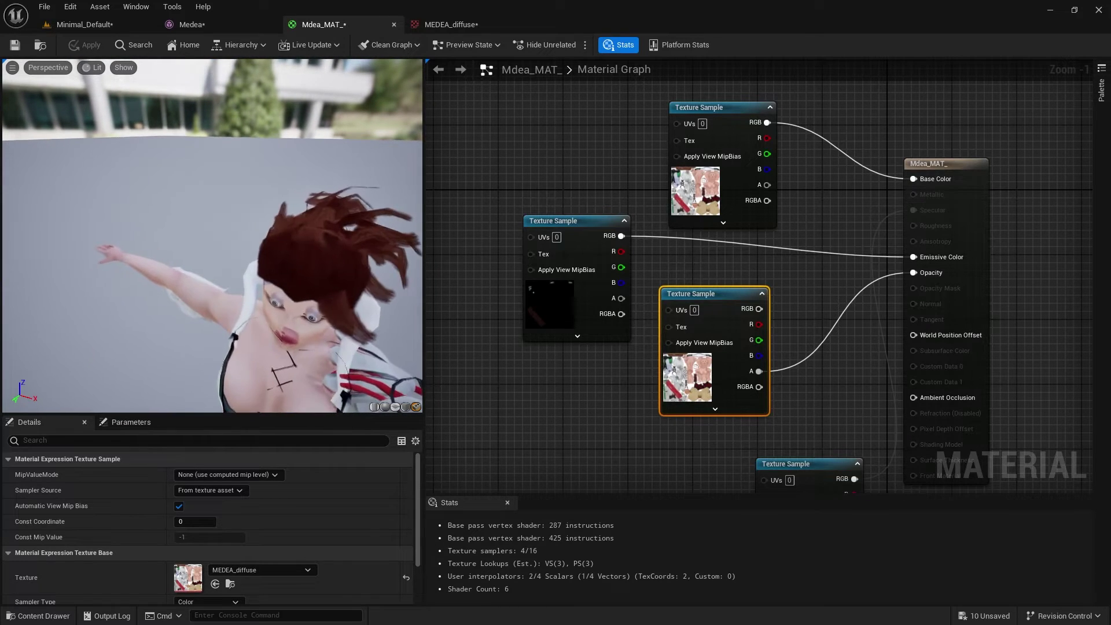
{"action": "left_click_drag", "start_coordinate": [327, 323], "coordinate": [359, 316]}
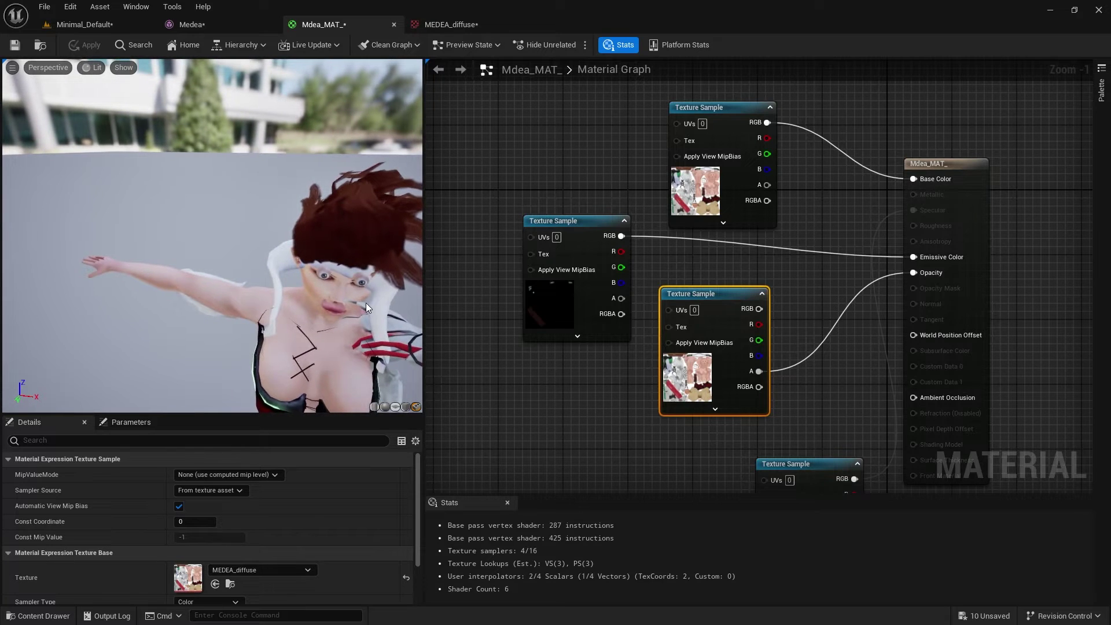
{"action": "mouse_move", "coordinate": [366, 303]}
{"action": "middle_mouse_down"}
{"action": "mouse_move", "coordinate": [377, 304]}
{"action": "mouse_move", "coordinate": [366, 306]}
{"action": "middle_mouse_up"}
{"action": "left_click_drag", "start_coordinate": [368, 307], "coordinate": [372, 250]}
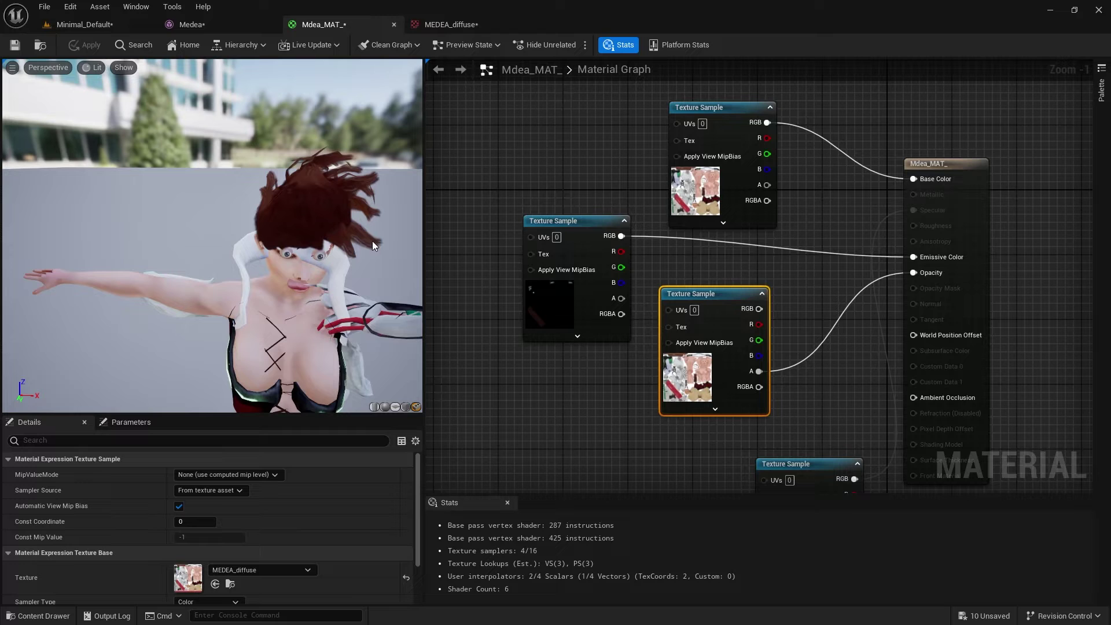
Isolate the alpha channel of the MEDEA_diffuse texture again and examine the hair strand's mask.
{"action": "left_click", "coordinate": [457, 25]}
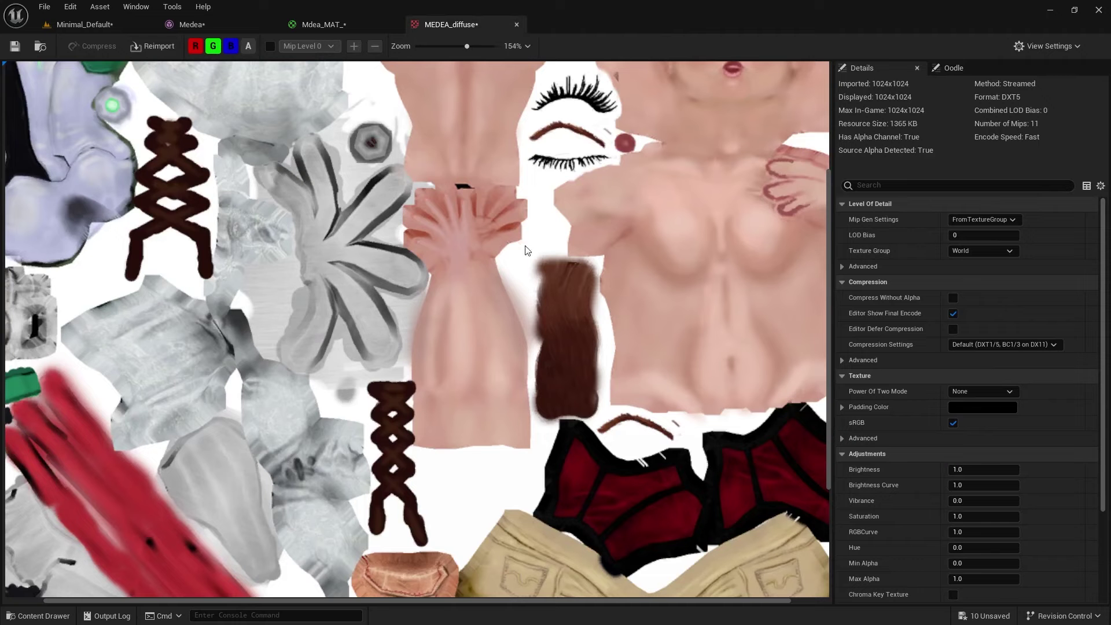
{"action": "left_click", "coordinate": [248, 46]}
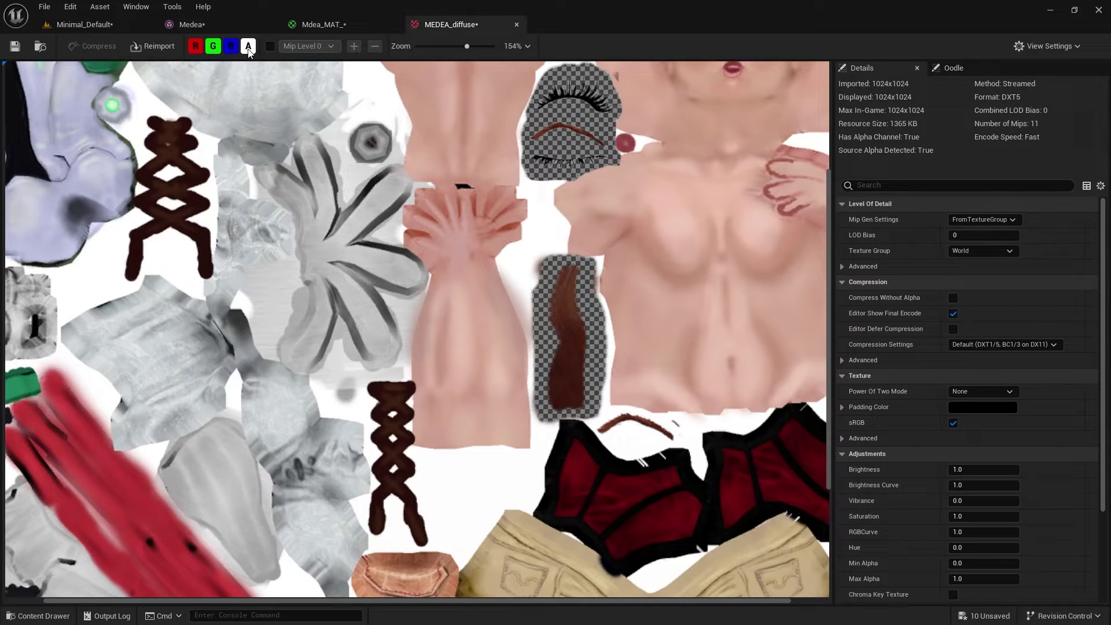
{"action": "left_click", "coordinate": [196, 47]}
{"action": "left_click", "coordinate": [213, 47]}
{"action": "left_click", "coordinate": [231, 46]}
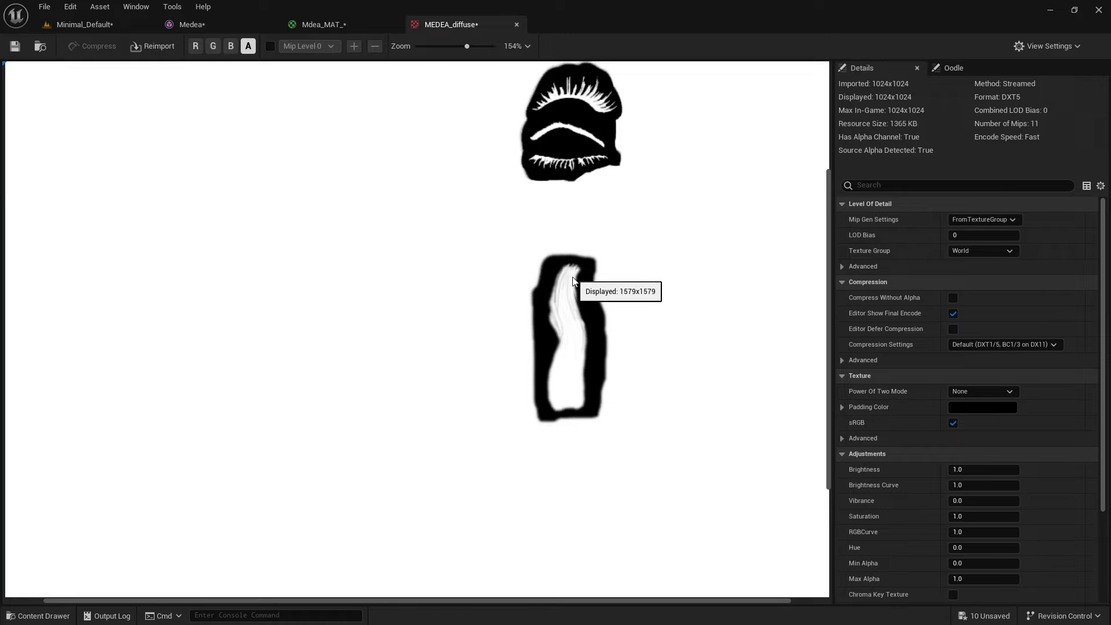
Make the Mdea_MAT_ material two-sided, enlarging its material settings area, and apply the change.
{"action": "left_click", "coordinate": [320, 26]}
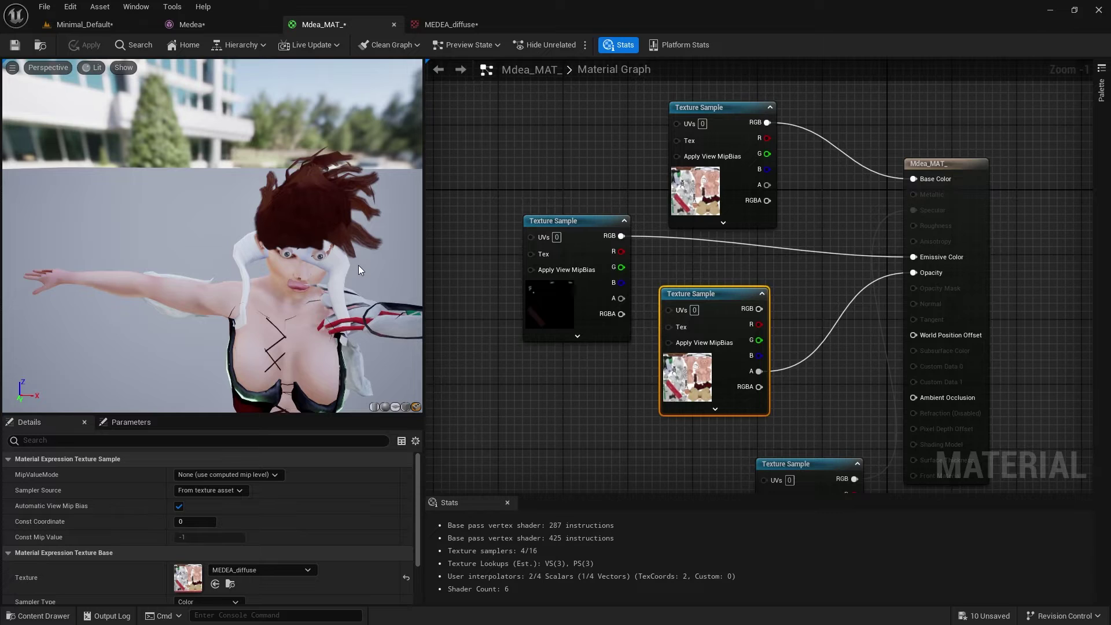
{"action": "left_click", "coordinate": [936, 164]}
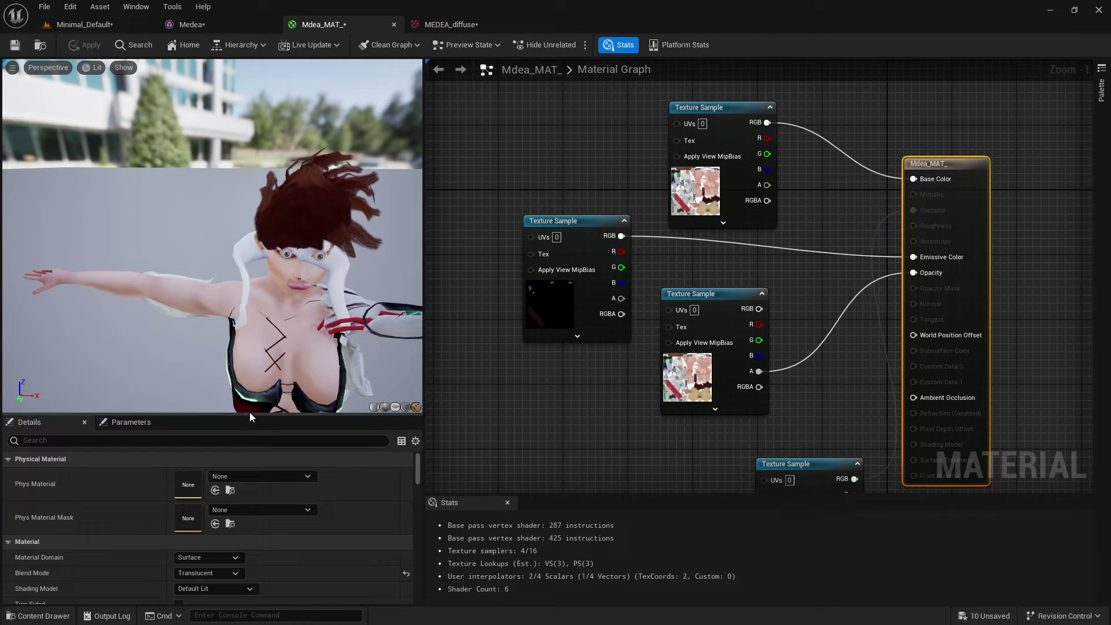
{"action": "left_click_drag", "start_coordinate": [250, 412], "coordinate": [249, 363]}
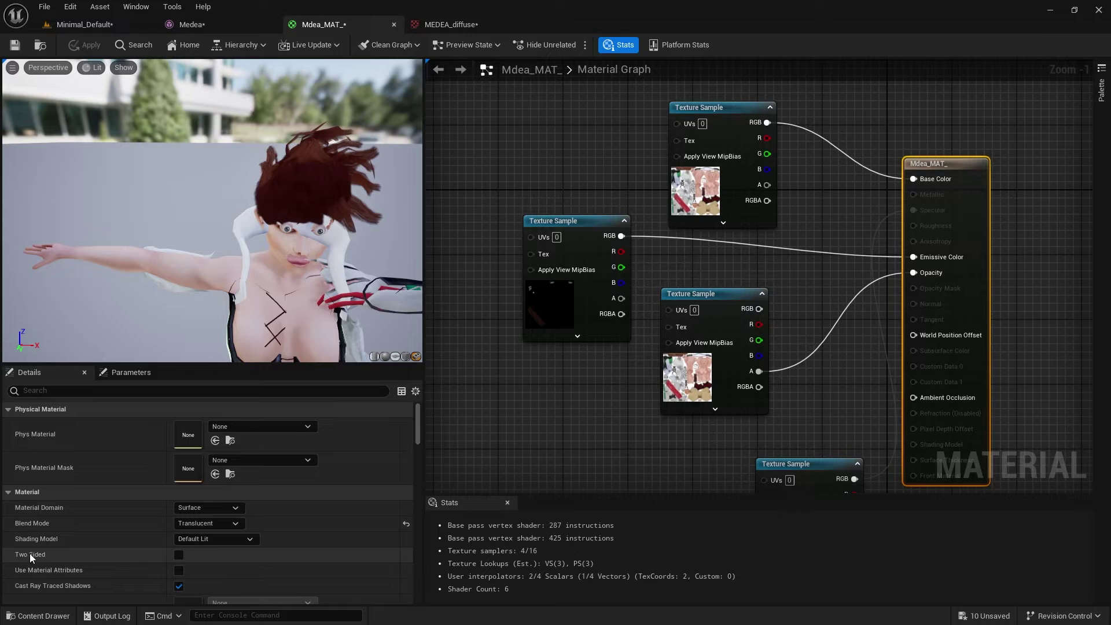
{"action": "left_click", "coordinate": [179, 554]}
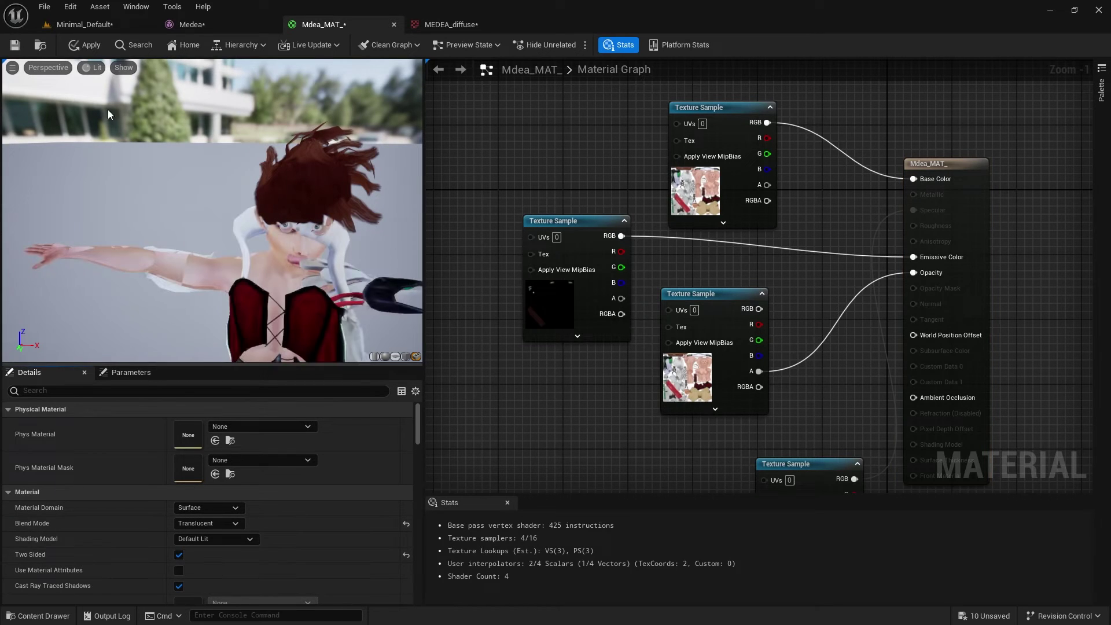
{"action": "left_click", "coordinate": [83, 45]}
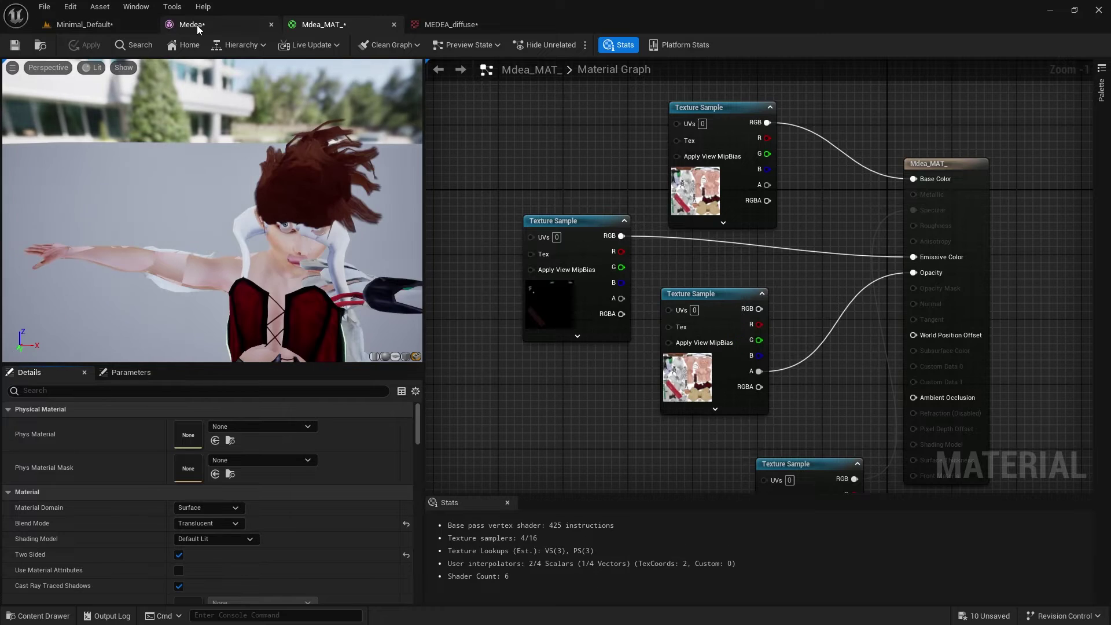
Switch to the Medea skeletal mesh and examine the isolated hair from several angles and distances.
{"action": "left_click", "coordinate": [195, 25]}
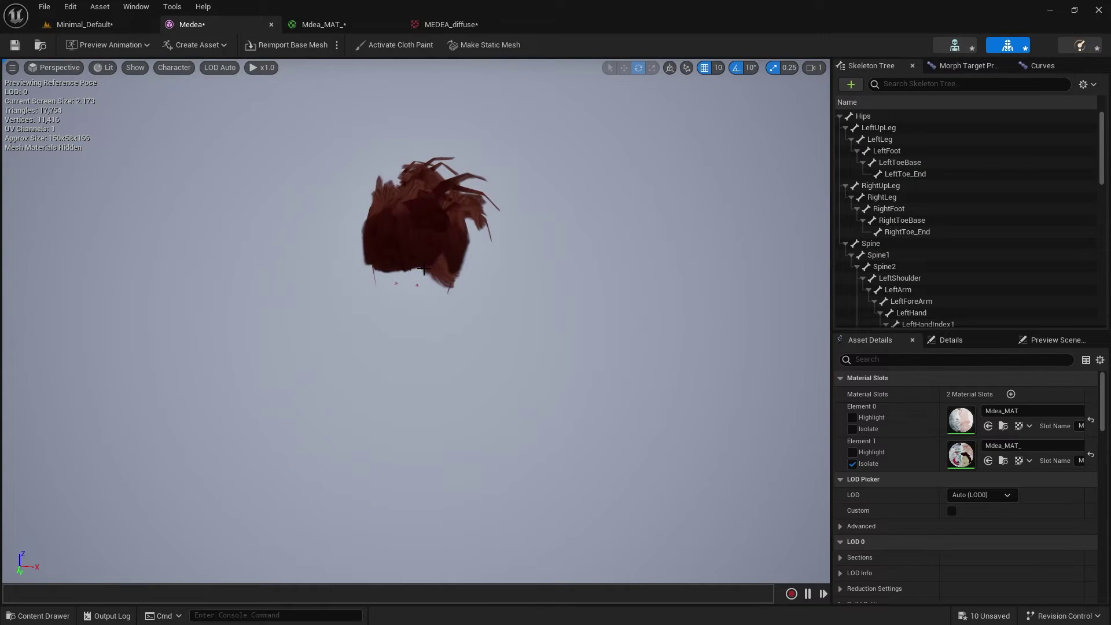
{"action": "mouse_move", "coordinate": [503, 284]}
{"action": "left_mouse_down"}
{"action": "mouse_move", "coordinate": [502, 261]}
{"action": "mouse_move", "coordinate": [452, 257]}
{"action": "mouse_move", "coordinate": [484, 255]}
{"action": "mouse_move", "coordinate": [501, 231]}
{"action": "mouse_move", "coordinate": [502, 283]}
{"action": "left_mouse_up"}
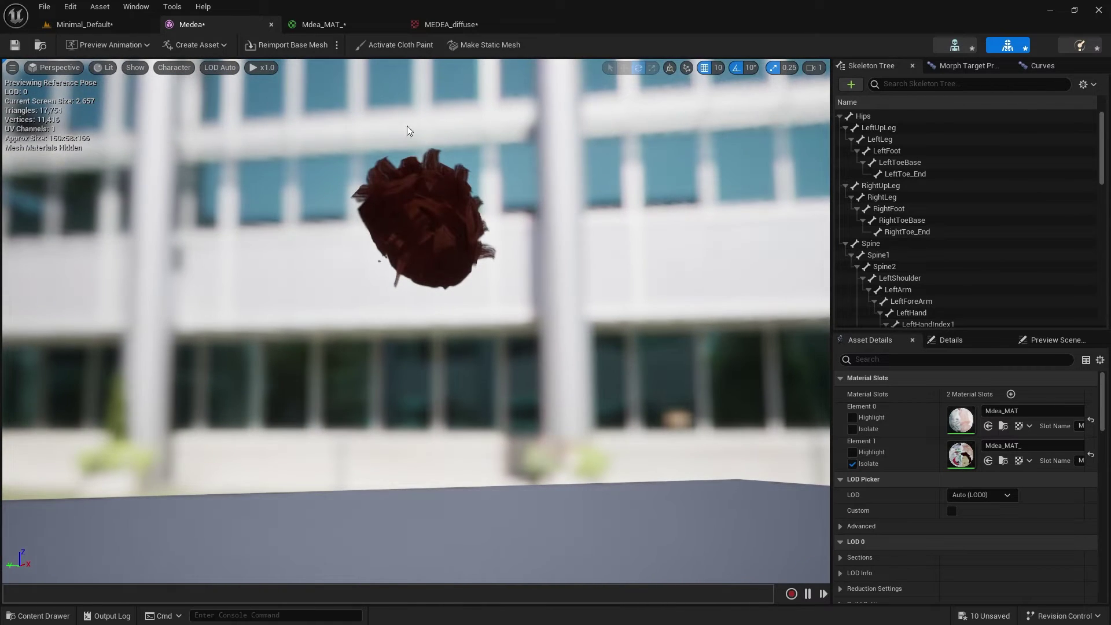
{"action": "left_click_drag", "start_coordinate": [454, 195], "coordinate": [607, 290], "text": "alt"}
{"action": "left_click_drag", "start_coordinate": [502, 292], "coordinate": [442, 164]}
{"action": "scroll", "coordinate": [441, 170], "scroll_direction": "up", "scroll_amount": 3}
{"action": "middle_click_drag", "start_coordinate": [441, 170], "coordinate": [437, 255]}
{"action": "scroll", "coordinate": [464, 190], "scroll_direction": "up", "scroll_amount": 4}
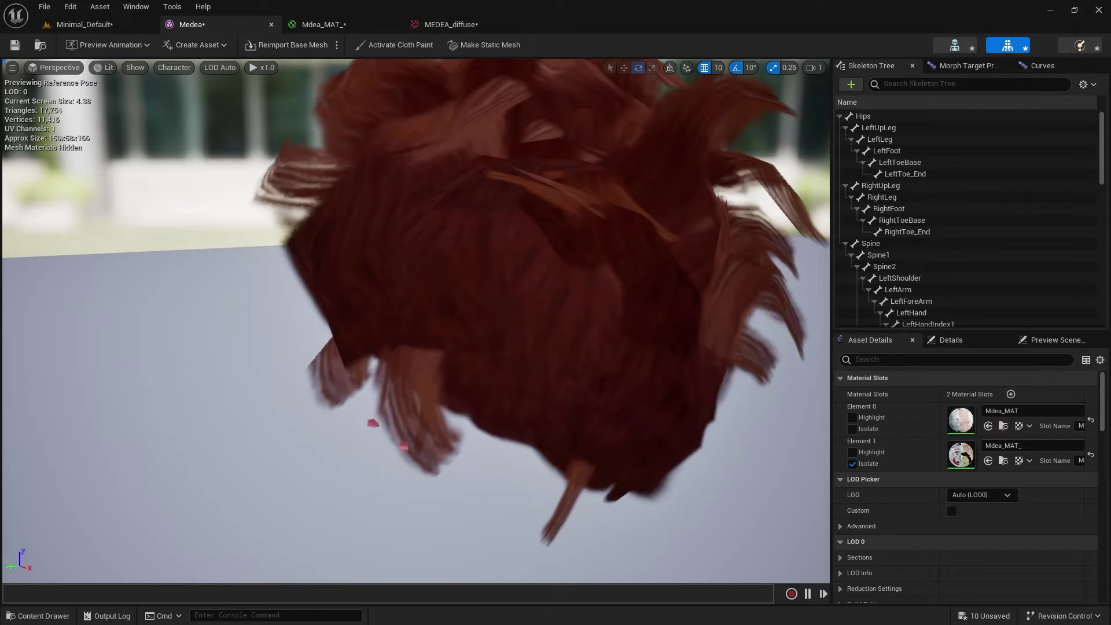
{"action": "scroll", "coordinate": [464, 189], "scroll_direction": "down", "scroll_amount": 1}
{"action": "scroll", "coordinate": [464, 190], "scroll_direction": "down", "scroll_amount": 2}
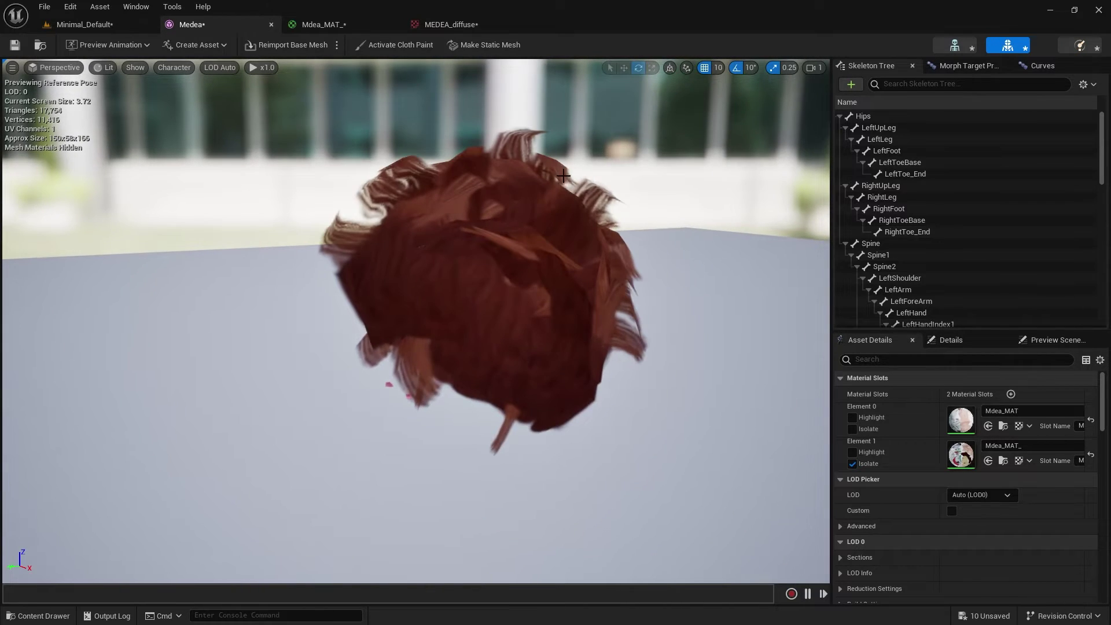
{"action": "middle_click_drag", "start_coordinate": [464, 190], "coordinate": [399, 249]}
{"action": "left_click_drag", "start_coordinate": [441, 162], "coordinate": [441, 160]}
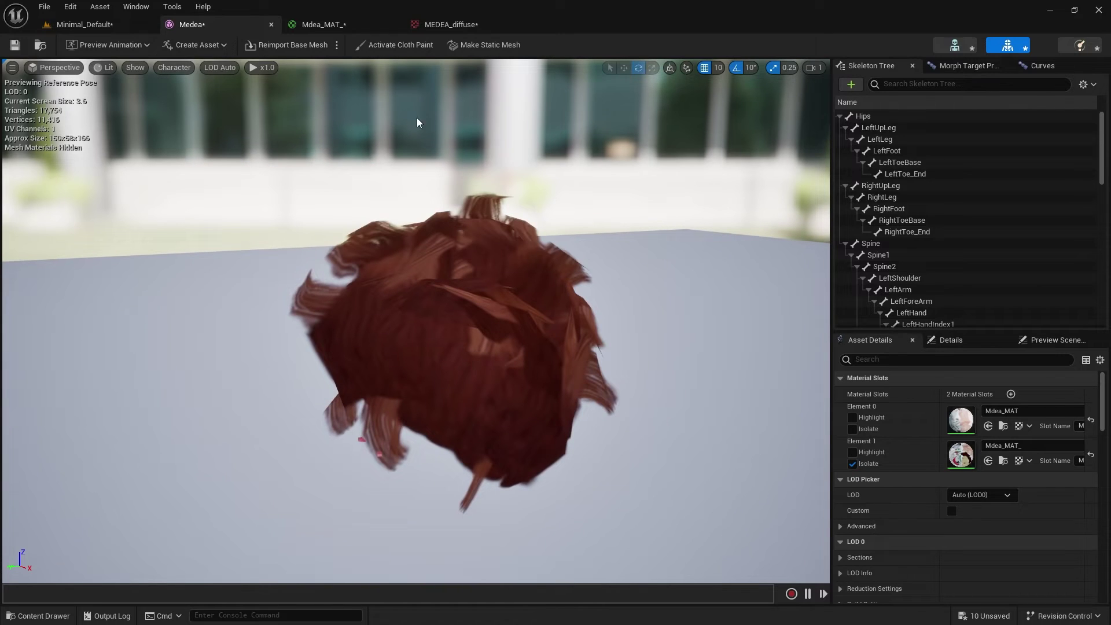
From the Minimal_Default level, find the middle mouse option in the Editor Preferences and enable Invert Middle Mouse Pan.
{"action": "left_click", "coordinate": [75, 23]}
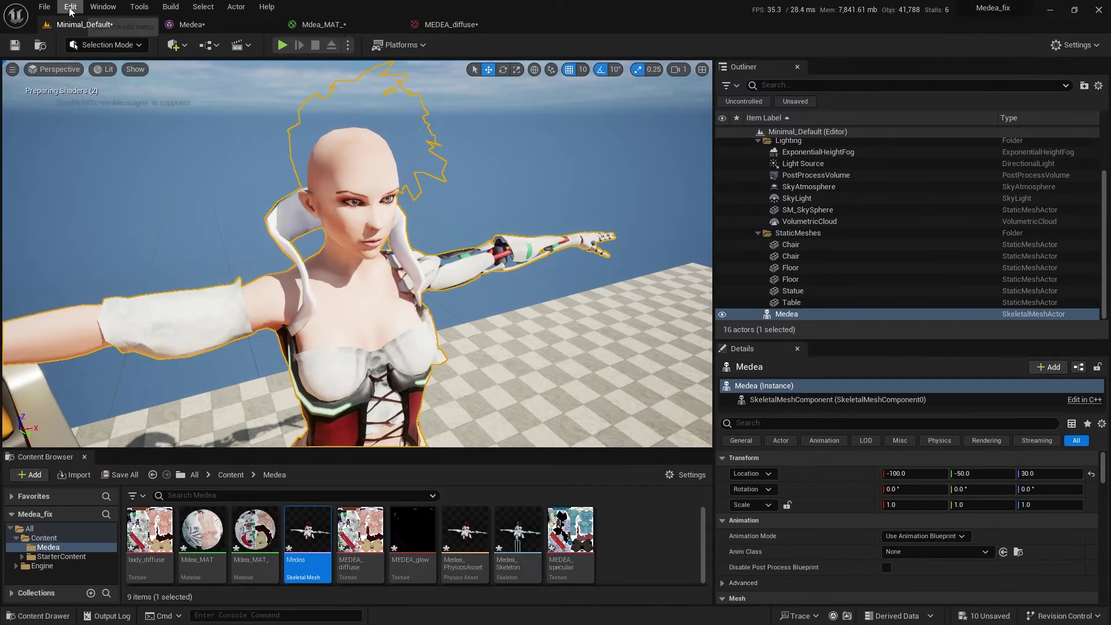
{"action": "left_click", "coordinate": [70, 7]}
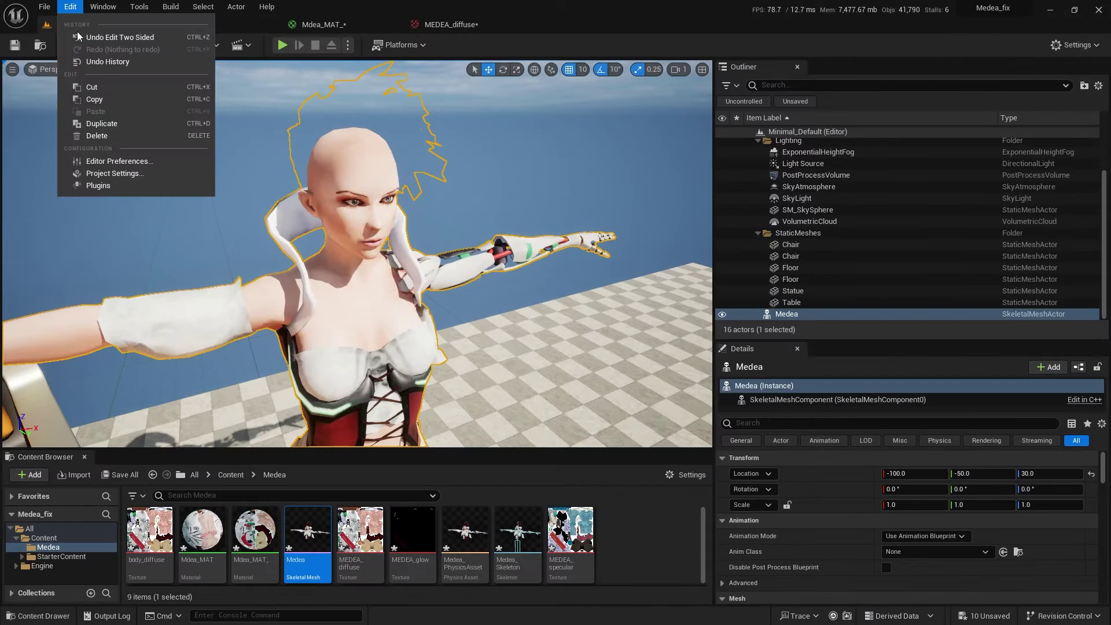
{"action": "left_click", "coordinate": [101, 164]}
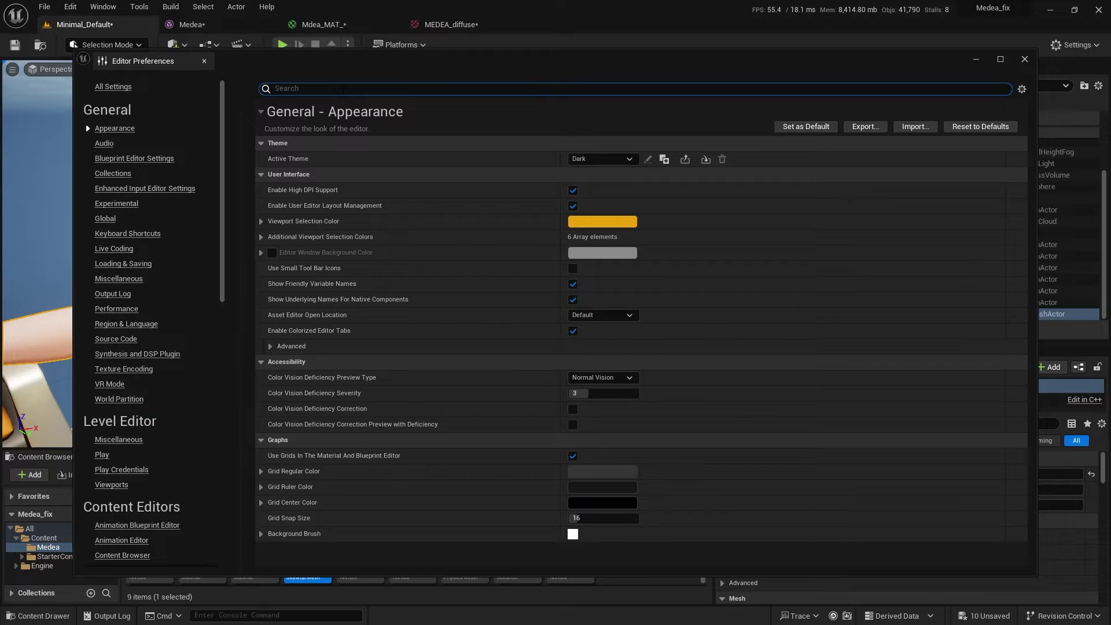
{"action": "type", "text": "middle"}
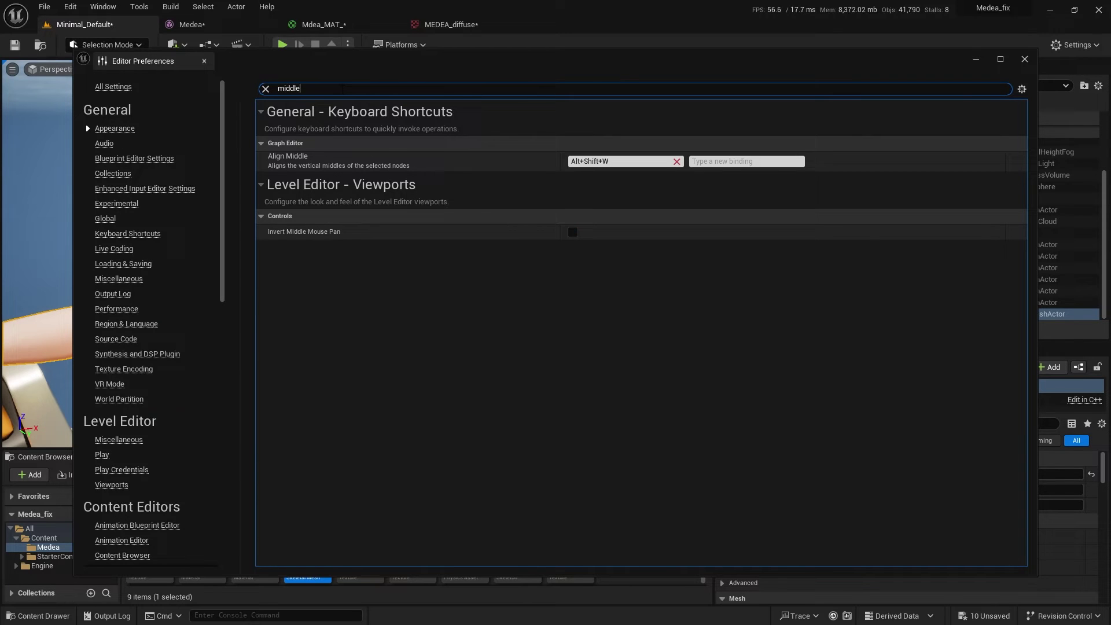
{"action": "left_click", "coordinate": [572, 232]}
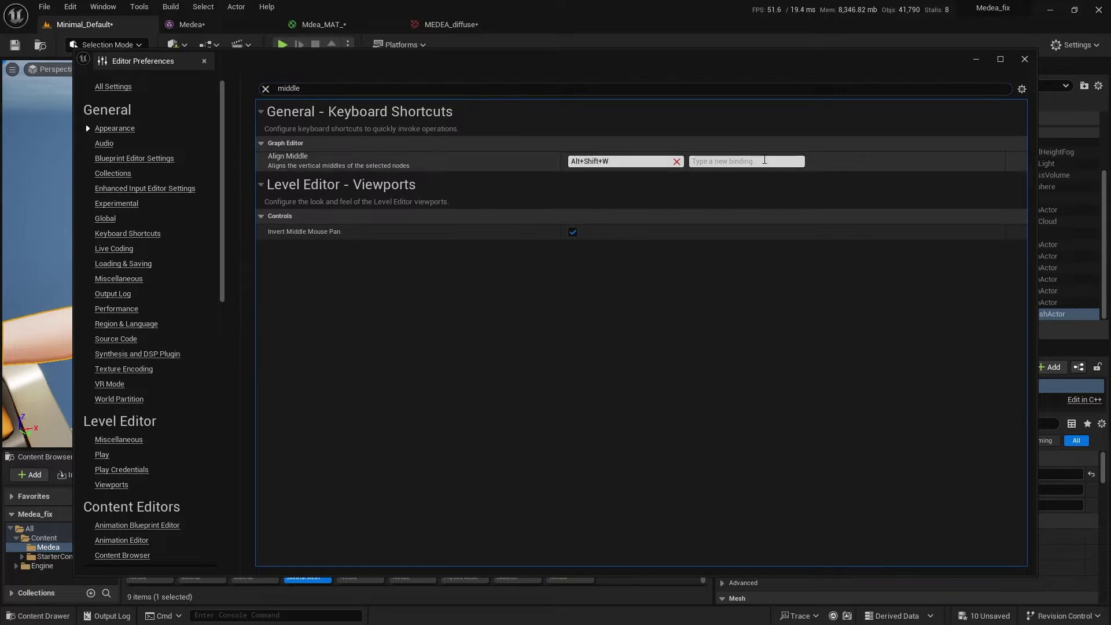
{"action": "left_click", "coordinate": [1025, 59]}
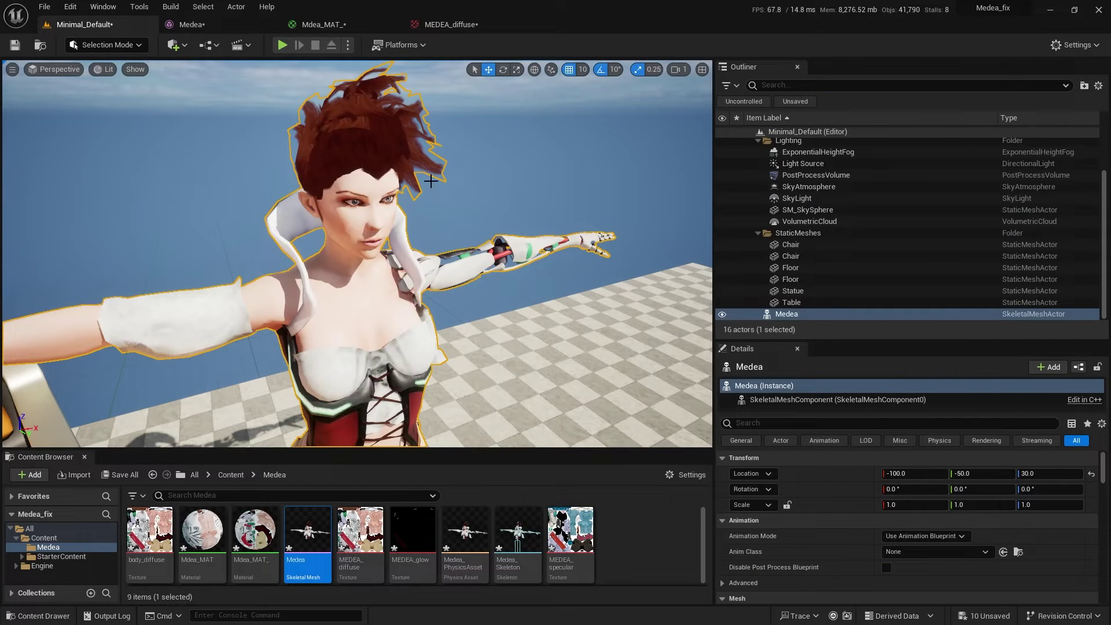
Return to the Medea mesh and examine the isolated hair from behind, below and the sides.
{"action": "left_click", "coordinate": [249, 24]}
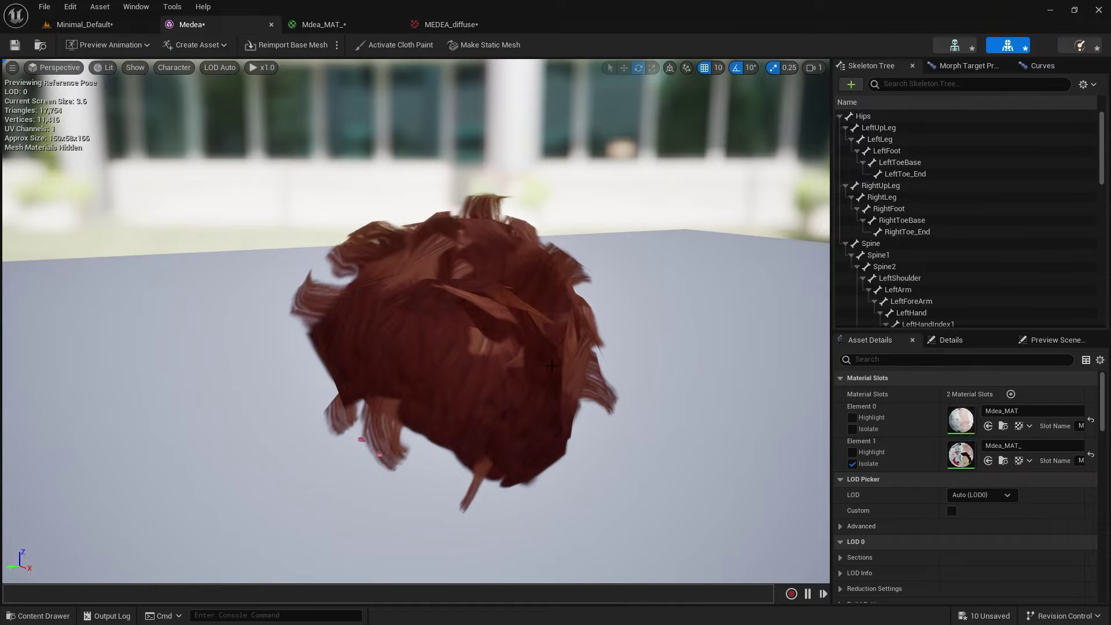
{"action": "left_click_drag", "start_coordinate": [523, 363], "coordinate": [492, 398], "text": "alt"}
{"action": "left_click_drag", "start_coordinate": [549, 341], "coordinate": [508, 338]}
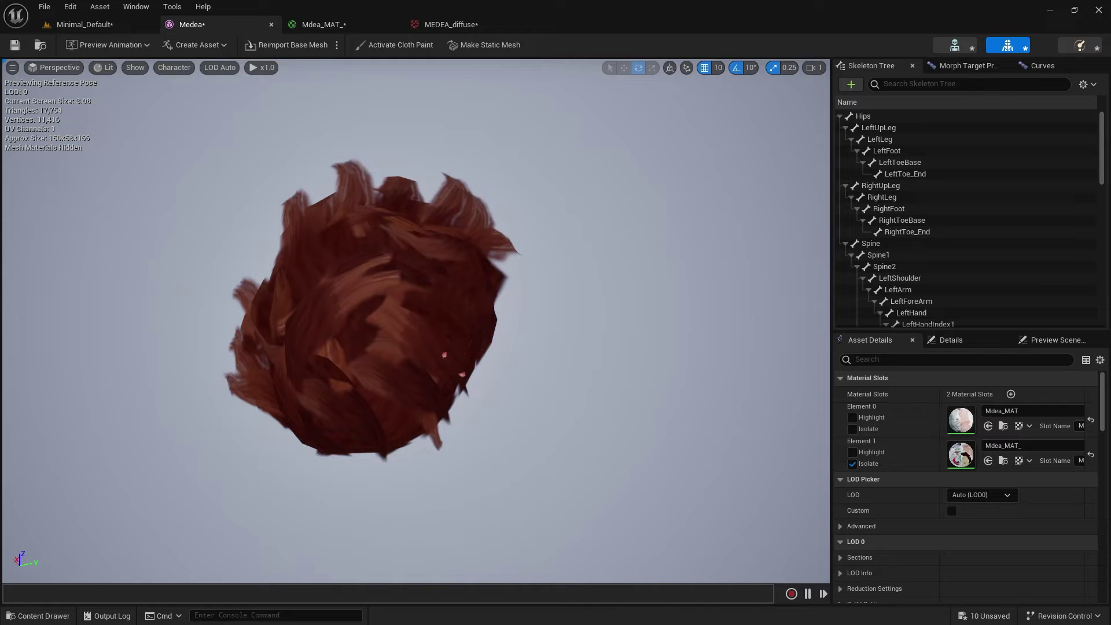
{"action": "left_click_drag", "start_coordinate": [382, 280], "coordinate": [323, 178], "text": "alt"}
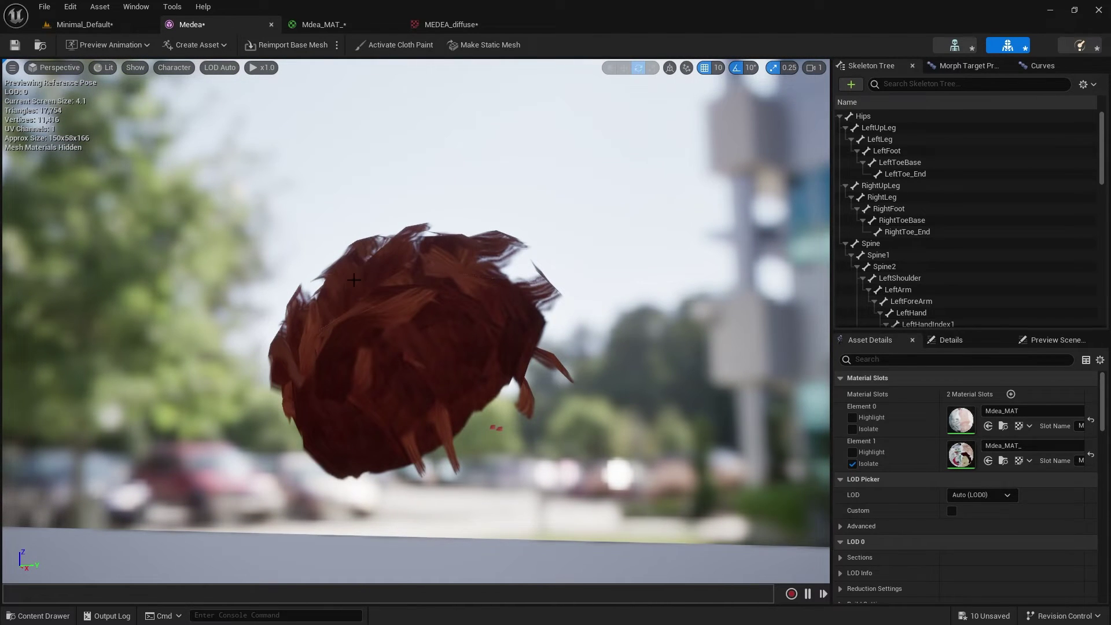
{"action": "left_click_drag", "start_coordinate": [296, 328], "coordinate": [536, 460], "text": "alt"}
{"action": "left_click_drag", "start_coordinate": [165, 333], "coordinate": [154, 339]}
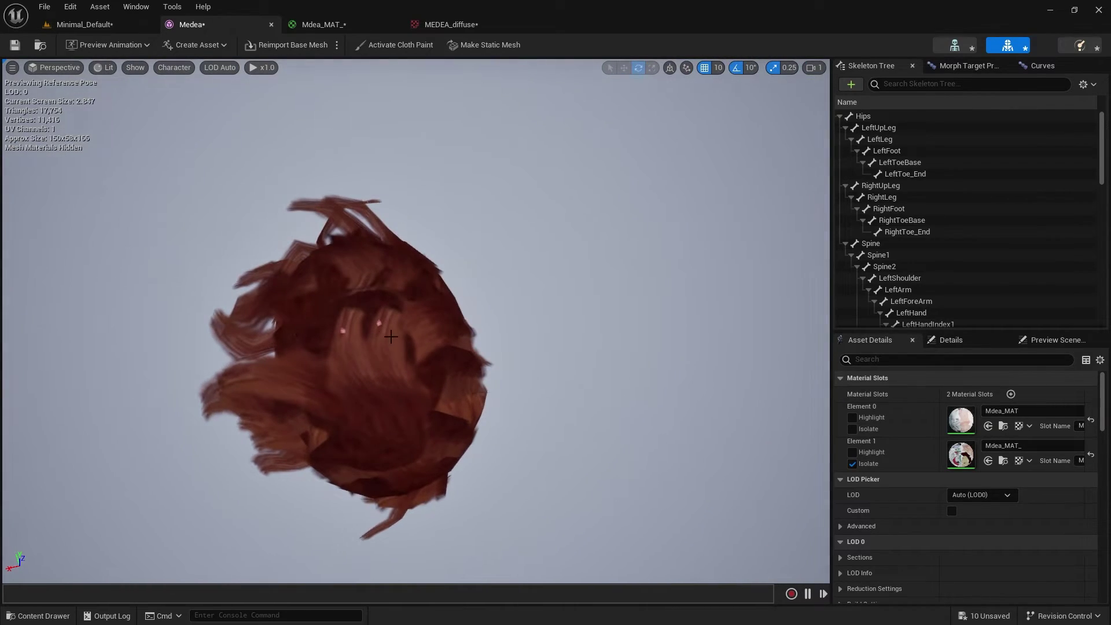
{"action": "left_click_drag", "start_coordinate": [383, 396], "coordinate": [381, 396], "text": "alt"}
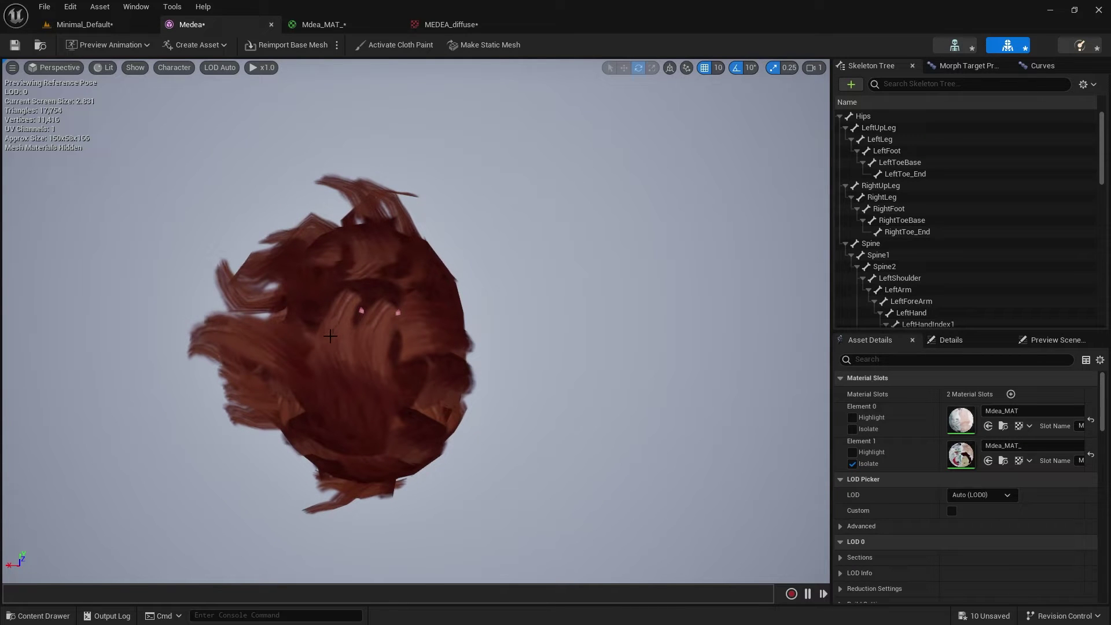
{"action": "left_click_drag", "start_coordinate": [384, 391], "coordinate": [385, 373]}
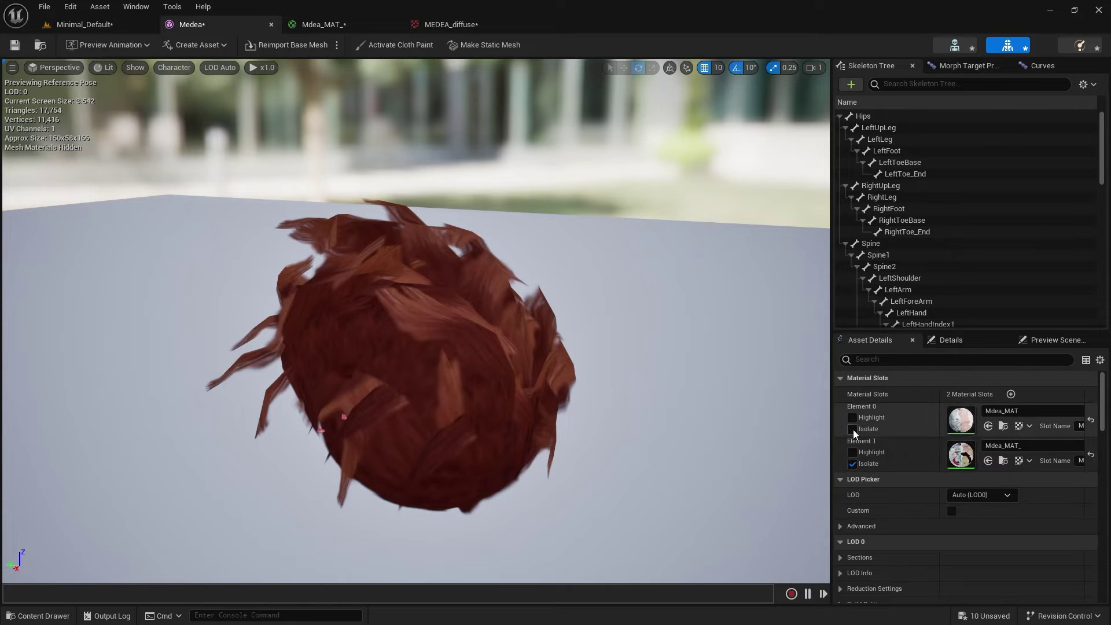
Isolate the Element 0 material Mdea_MAT on the mesh and view Medea's body from the front.
{"action": "left_click", "coordinate": [852, 464]}
{"action": "left_click", "coordinate": [852, 464]}
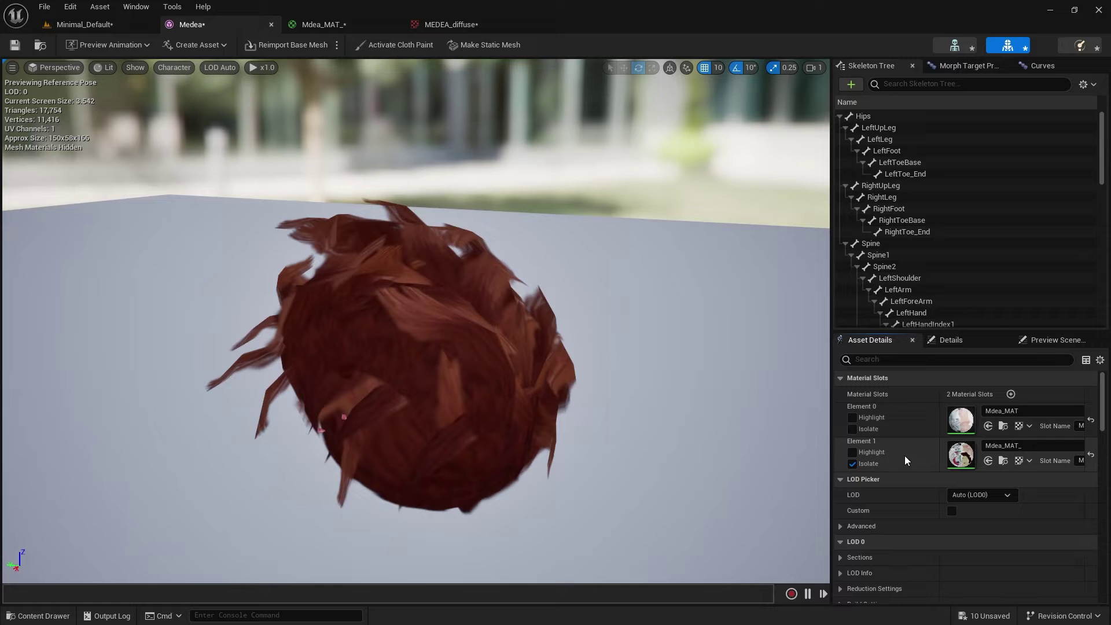
{"action": "left_click", "coordinate": [852, 429]}
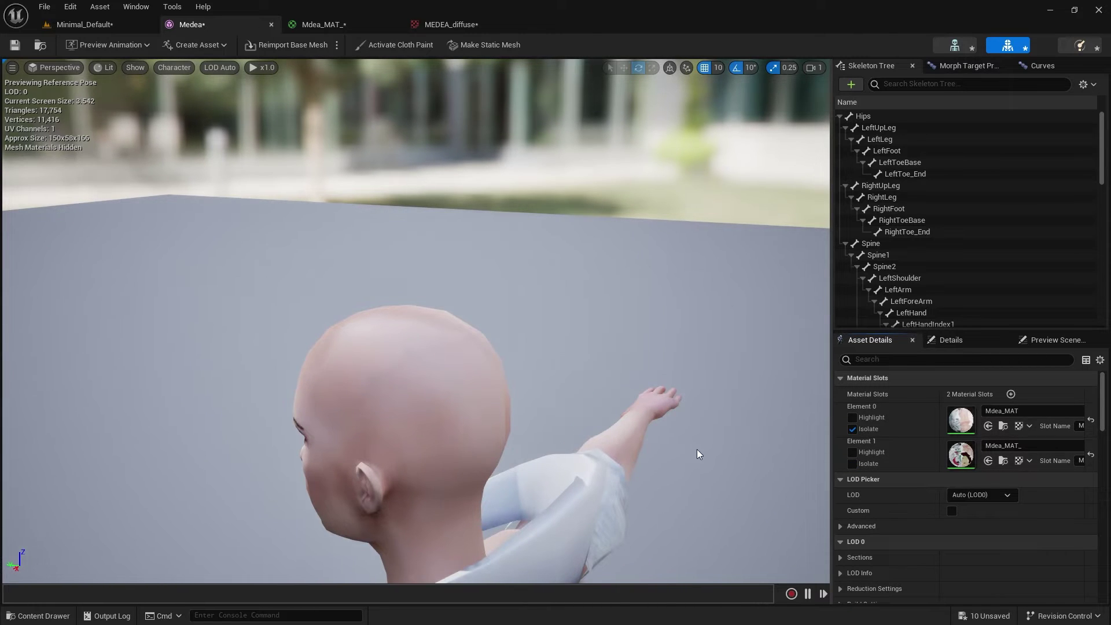
{"action": "right_click_drag", "start_coordinate": [698, 449], "coordinate": [595, 481], "text": "alt"}
{"action": "left_click_drag", "start_coordinate": [595, 482], "coordinate": [781, 411], "text": "alt"}
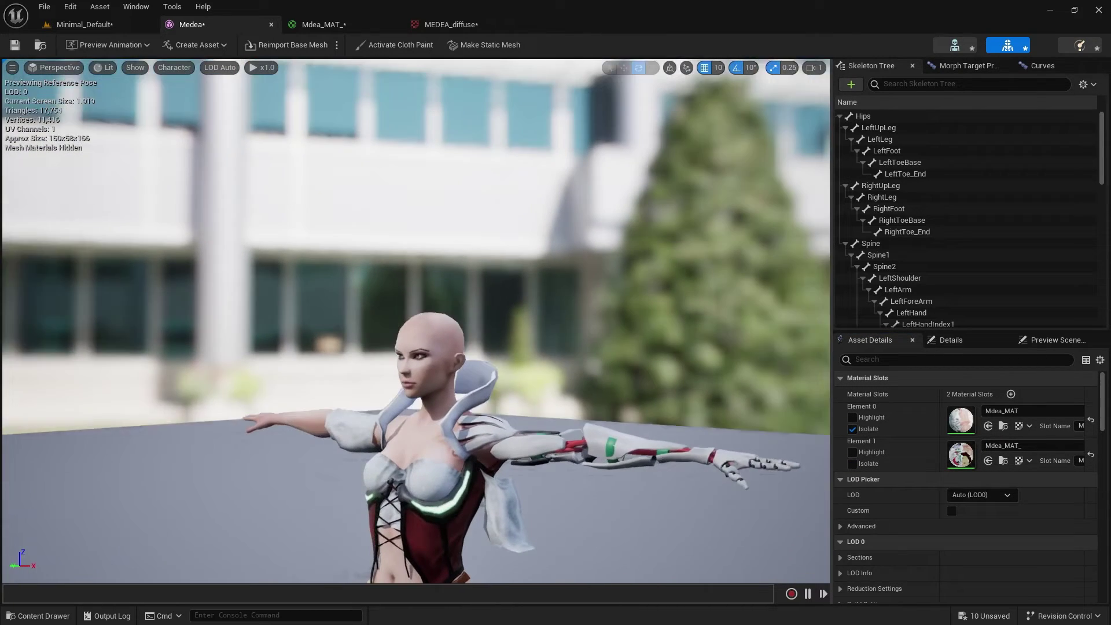
{"action": "left_click_drag", "start_coordinate": [564, 495], "coordinate": [611, 479], "text": "alt"}
{"action": "right_click_drag", "start_coordinate": [564, 494], "coordinate": [593, 480], "text": "alt"}
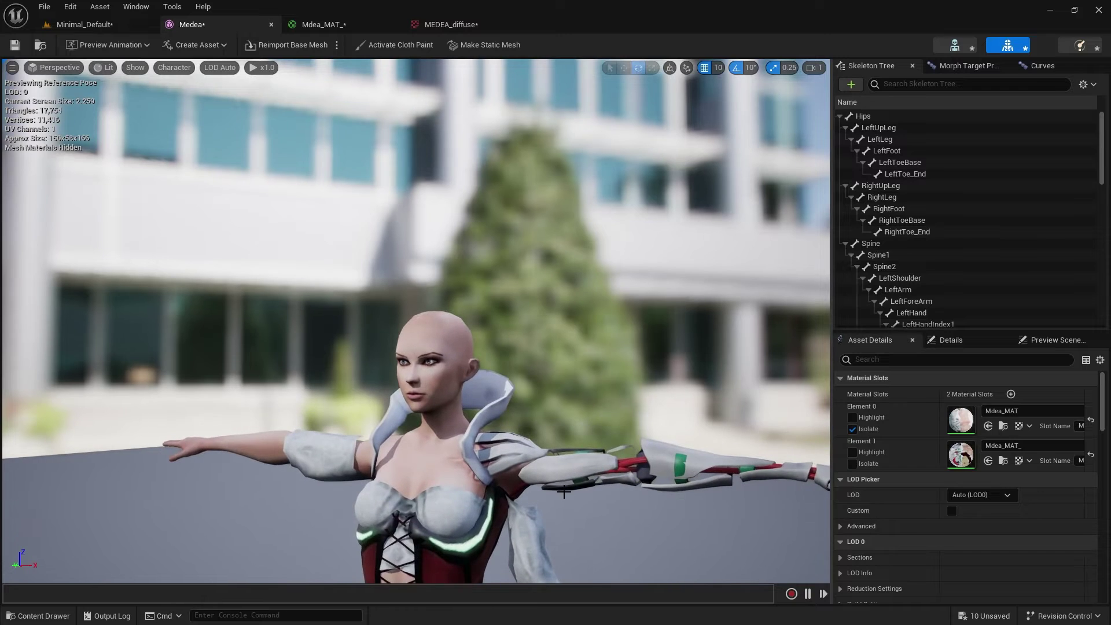
{"action": "middle_click_drag", "start_coordinate": [565, 492], "coordinate": [429, 251], "text": "alt"}
{"action": "left_click_drag", "start_coordinate": [544, 435], "coordinate": [545, 247]}
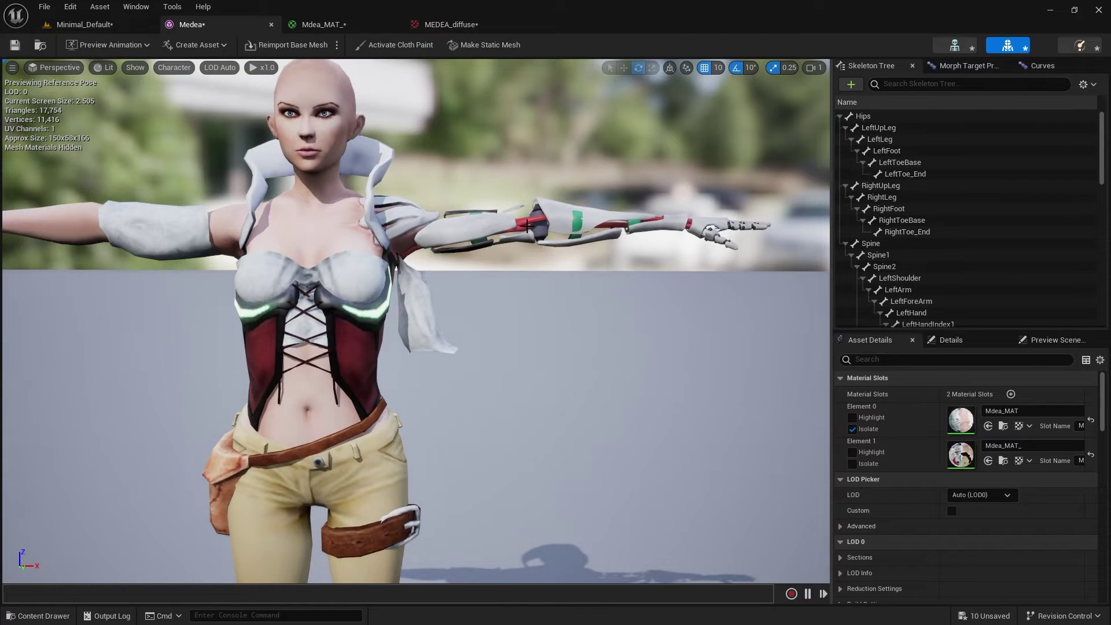
Examine the hanging cloth, the mechanical arm and the back of Medea's body for missing inner faces.
{"action": "scroll", "coordinate": [527, 226], "scroll_direction": "up", "scroll_amount": 2}
{"action": "scroll", "coordinate": [527, 227], "scroll_direction": "down", "scroll_amount": 1}
{"action": "right_click_drag", "start_coordinate": [528, 227], "coordinate": [541, 226], "text": "alt"}
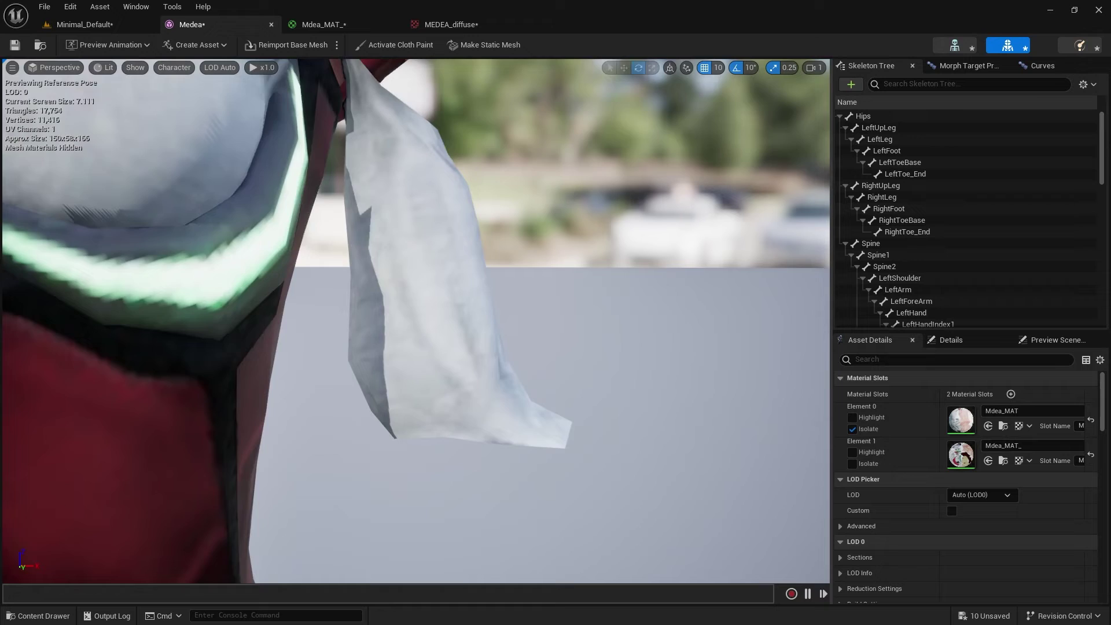
{"action": "scroll", "coordinate": [528, 226], "scroll_direction": "down", "scroll_amount": 3}
{"action": "middle_click_drag", "start_coordinate": [531, 231], "coordinate": [536, 194]}
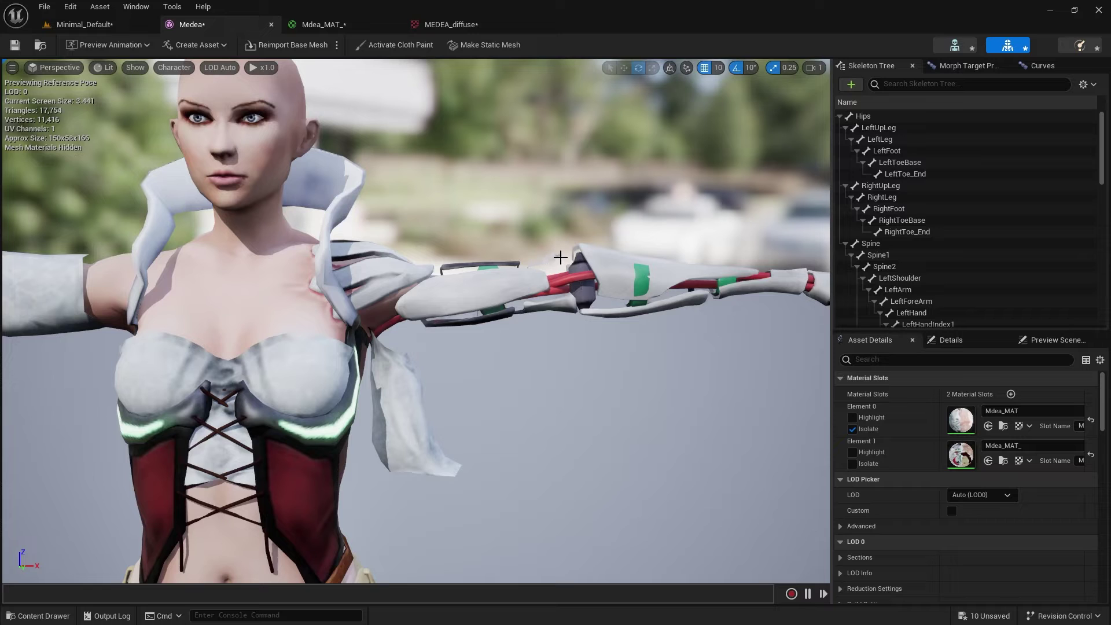
{"action": "left_click_drag", "start_coordinate": [580, 313], "coordinate": [257, 351], "text": "alt"}
{"action": "left_click_drag", "start_coordinate": [325, 315], "coordinate": [528, 262]}
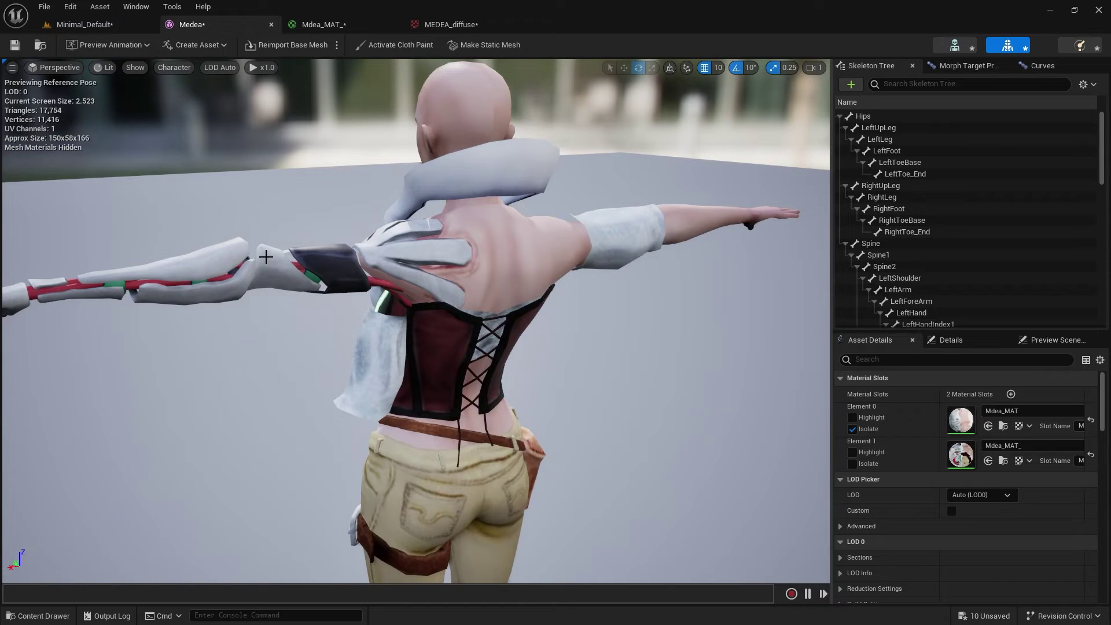
{"action": "left_click_drag", "start_coordinate": [266, 256], "coordinate": [280, 304]}
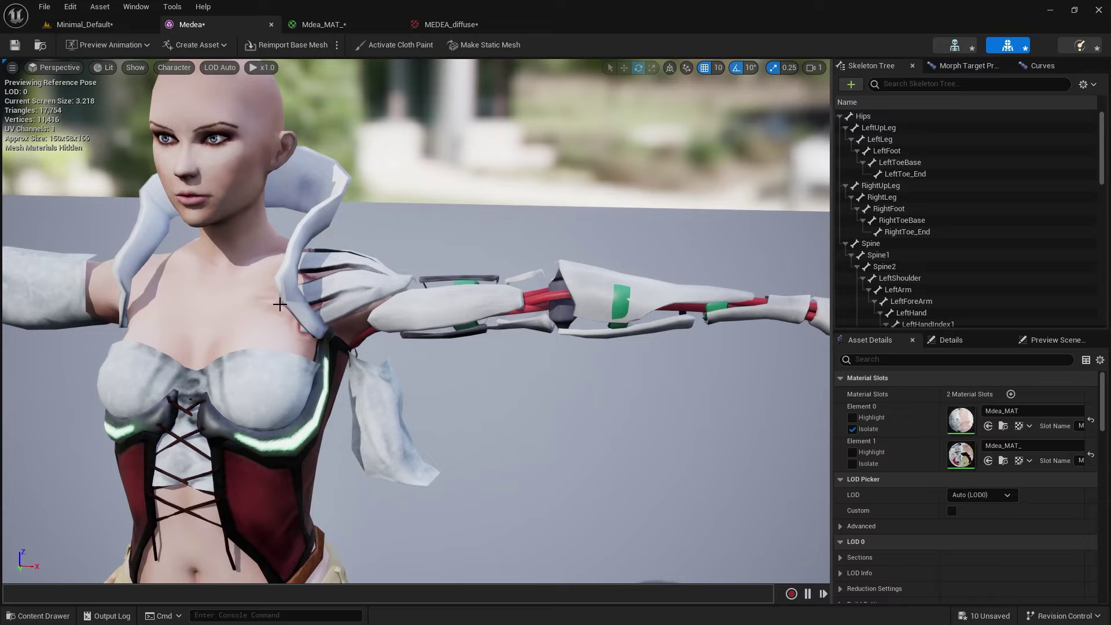
Open the body material Mdea_MAT, make it two-sided, apply the change and return to the Medea mesh.
{"action": "double_click", "coordinate": [960, 423]}
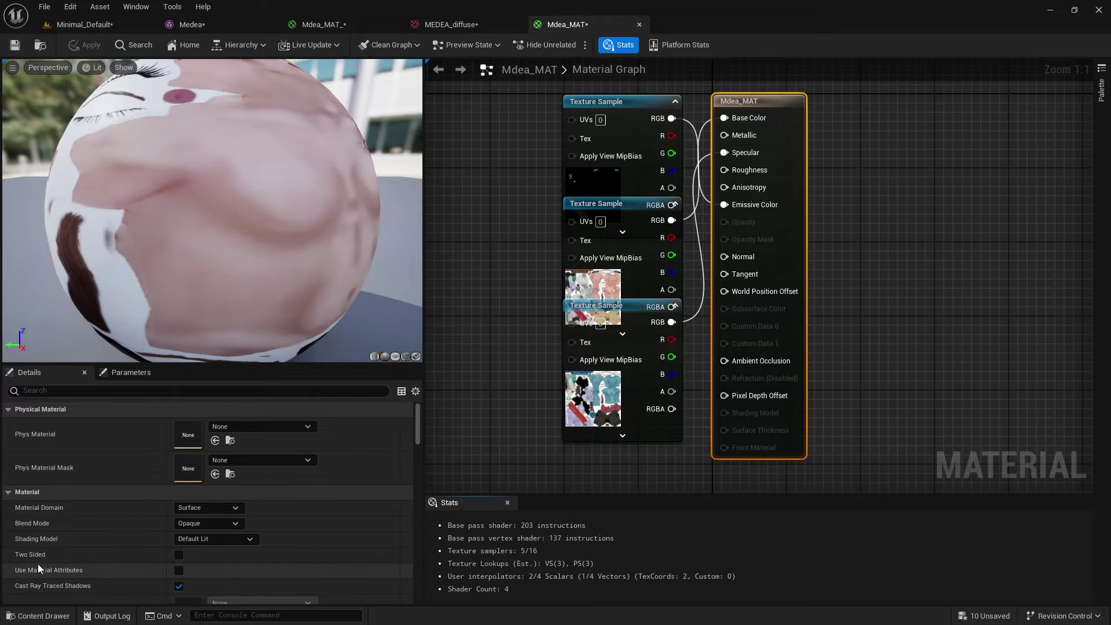
{"action": "left_click", "coordinate": [180, 555]}
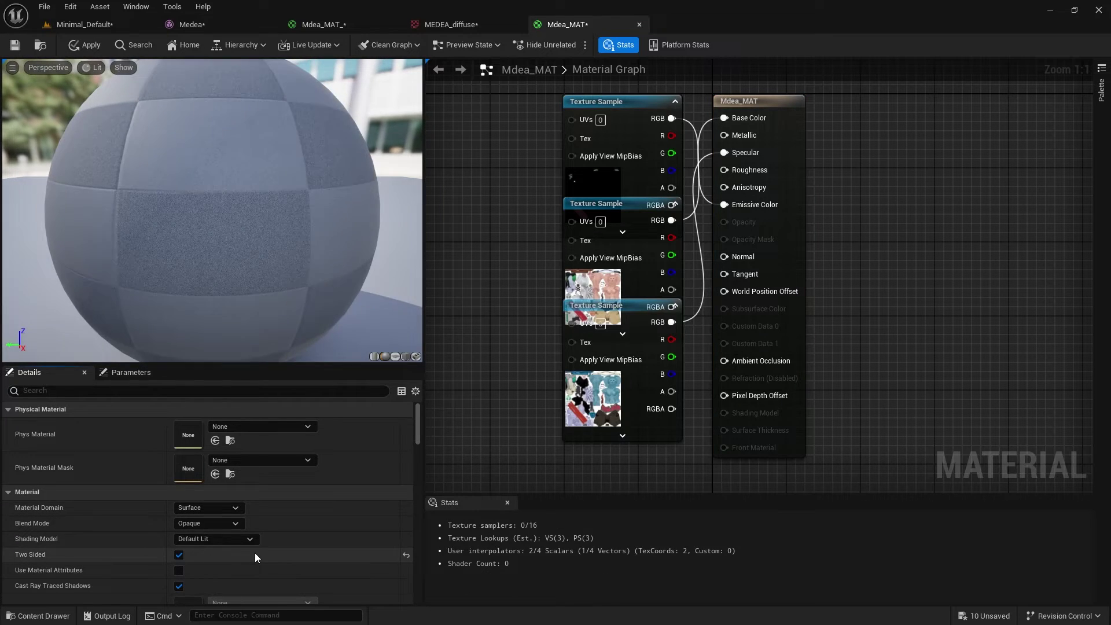
{"action": "left_click", "coordinate": [88, 45]}
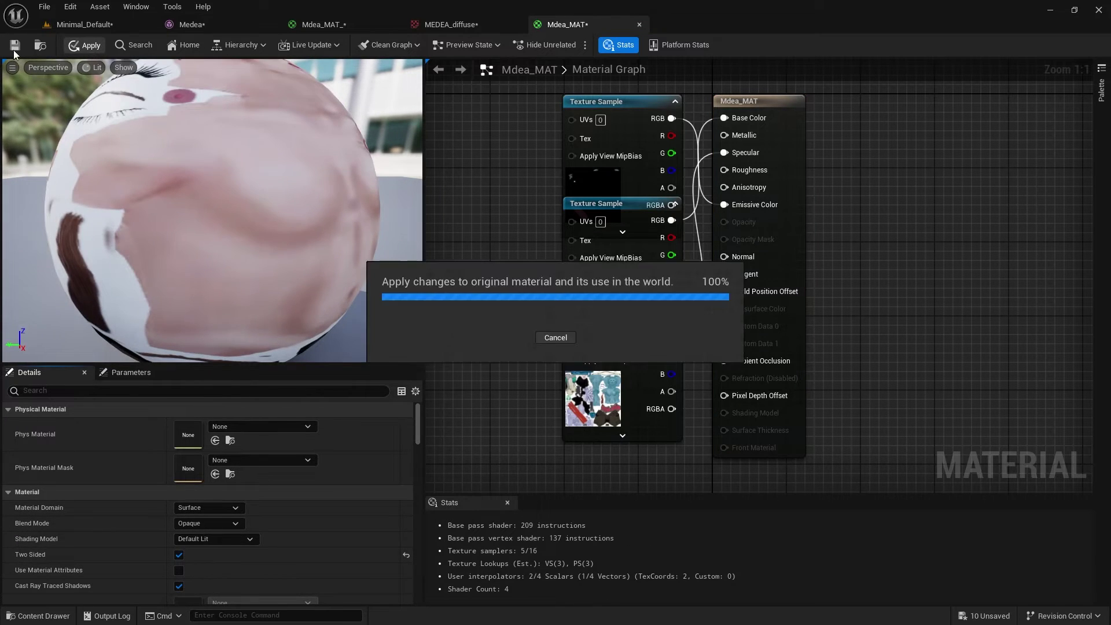
{"action": "left_click", "coordinate": [174, 23]}
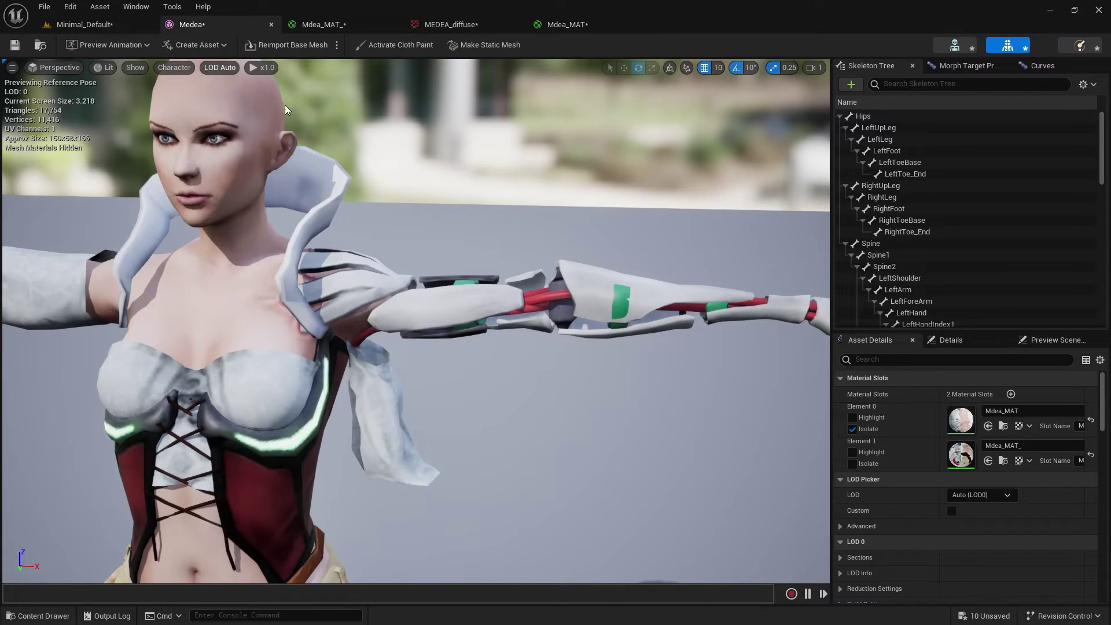
Examine the mechanical arm and upper body of the two-sided Medea mesh from several close angles.
{"action": "left_click_drag", "start_coordinate": [532, 337], "coordinate": [558, 347], "text": "alt"}
{"action": "left_click_drag", "start_coordinate": [565, 296], "coordinate": [565, 297]}
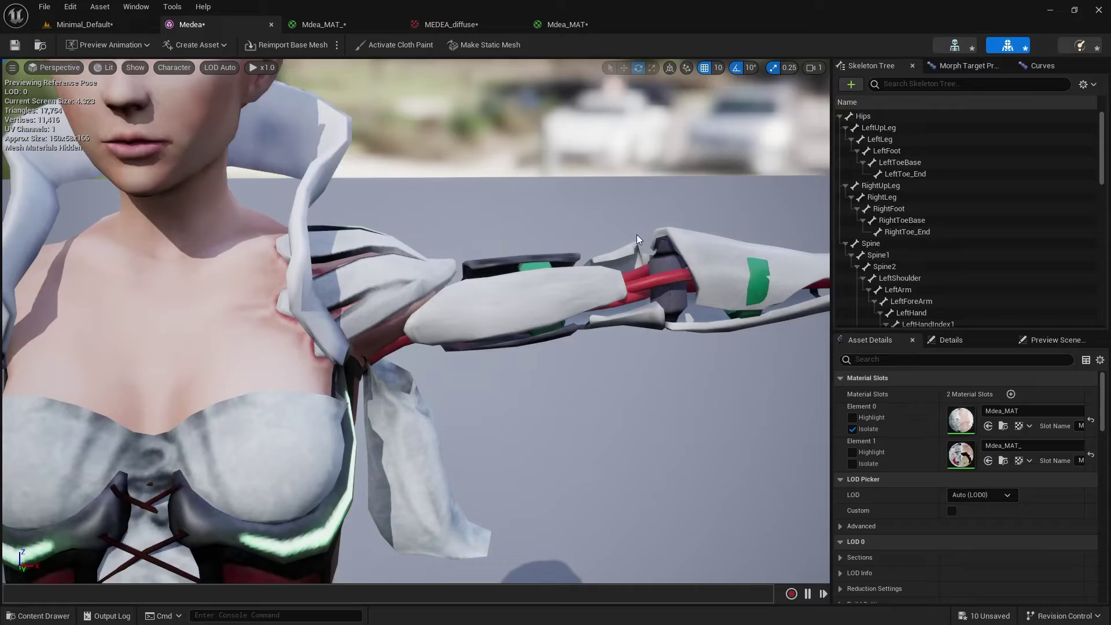
{"action": "left_click_drag", "start_coordinate": [628, 271], "coordinate": [629, 271]}
{"action": "left_click_drag", "start_coordinate": [680, 319], "coordinate": [680, 319]}
{"action": "right_click_drag", "start_coordinate": [680, 319], "coordinate": [681, 319], "text": "alt"}
{"action": "left_click_drag", "start_coordinate": [680, 319], "coordinate": [763, 334]}
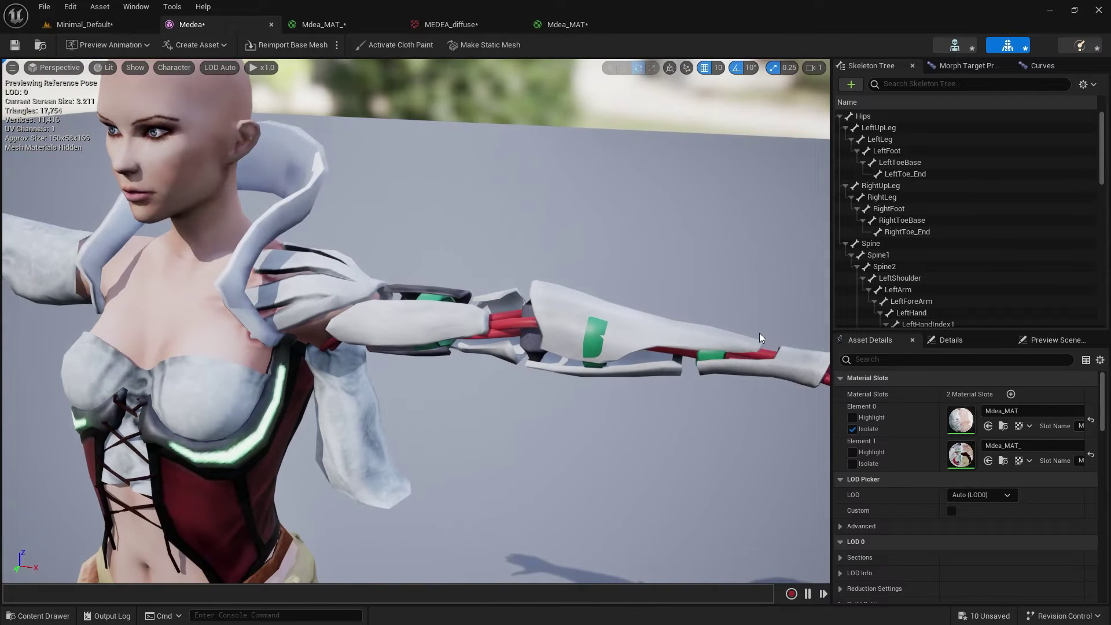
Display the vertex normals on the Medea mesh, hide them again and view the arm and torso from the front.
{"action": "left_click", "coordinate": [176, 68]}
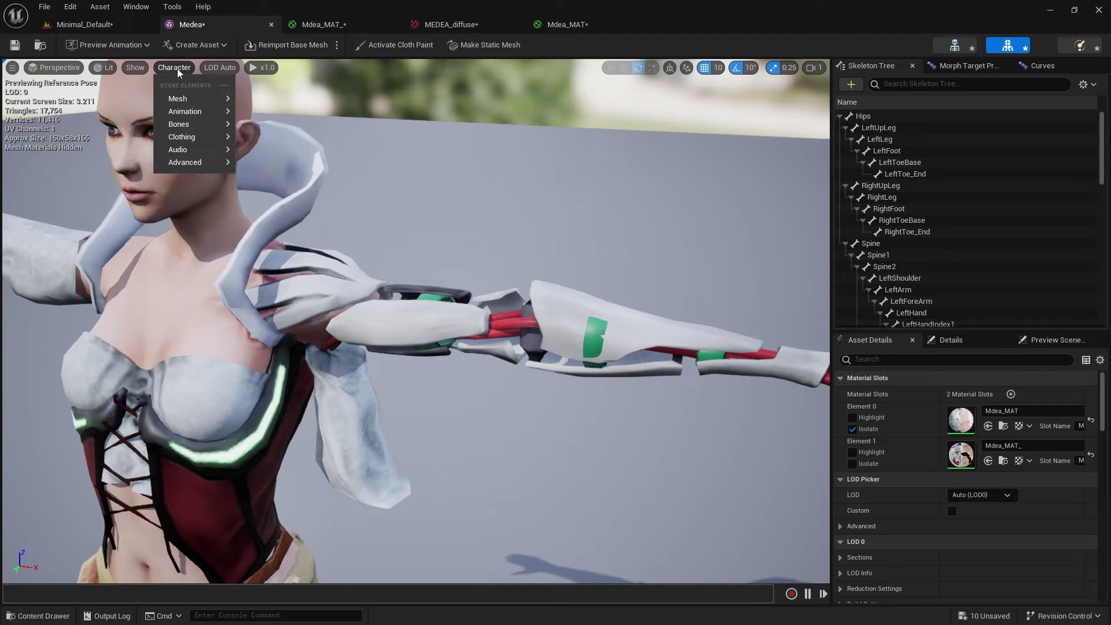
{"action": "mouse_move", "coordinate": [200, 163]}
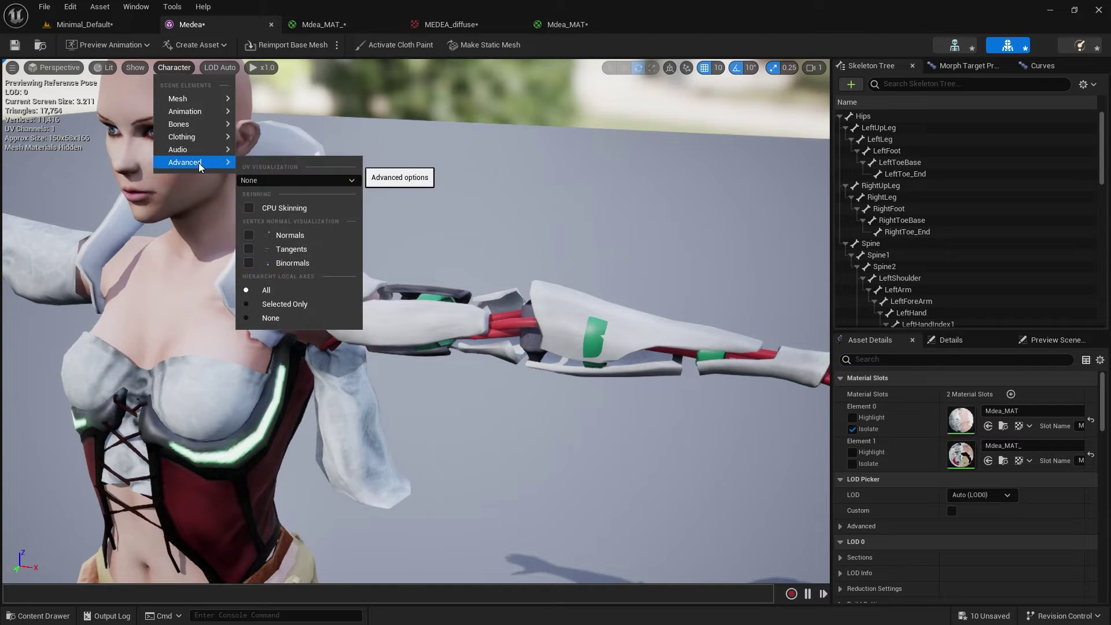
{"action": "left_click", "coordinate": [249, 235]}
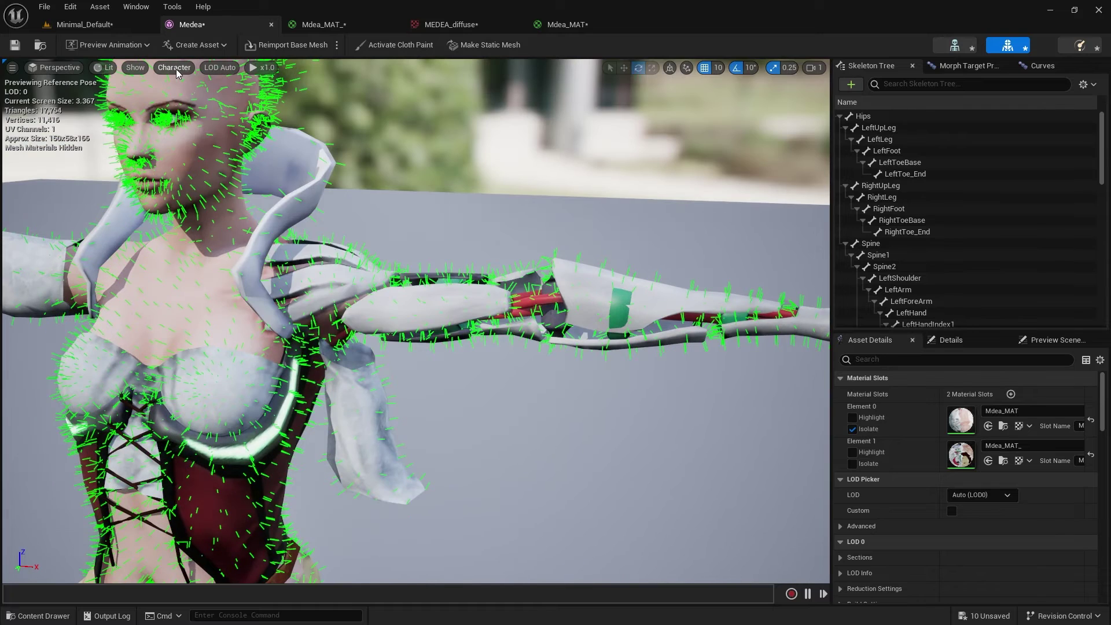
{"action": "mouse_move", "coordinate": [191, 164]}
{"action": "left_click", "coordinate": [249, 235]}
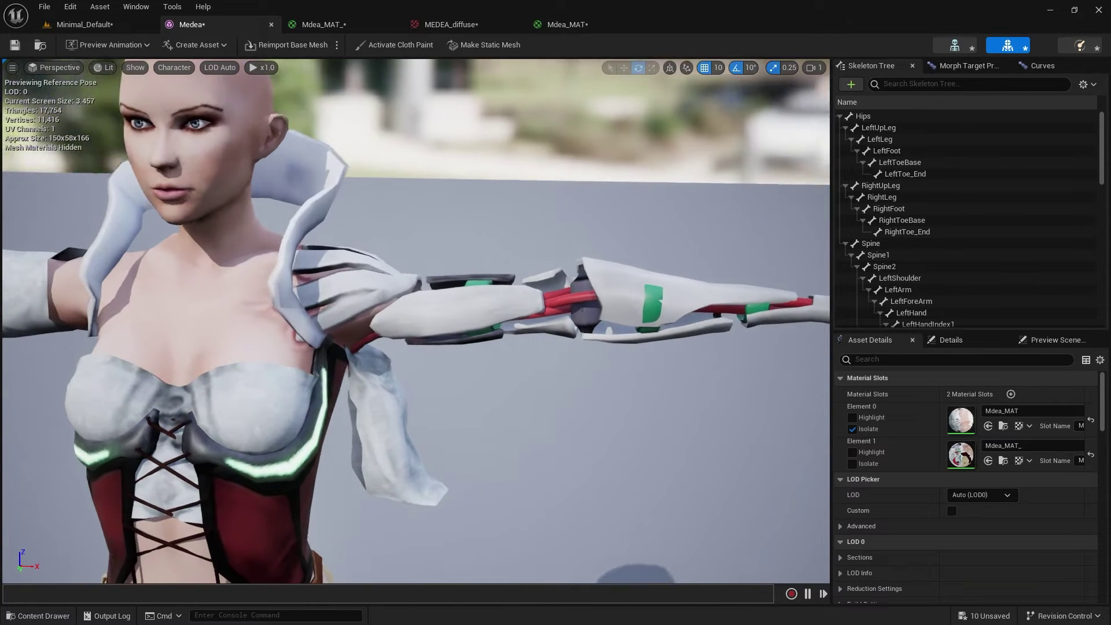
{"action": "left_click_drag", "start_coordinate": [511, 265], "coordinate": [536, 277], "text": "alt"}
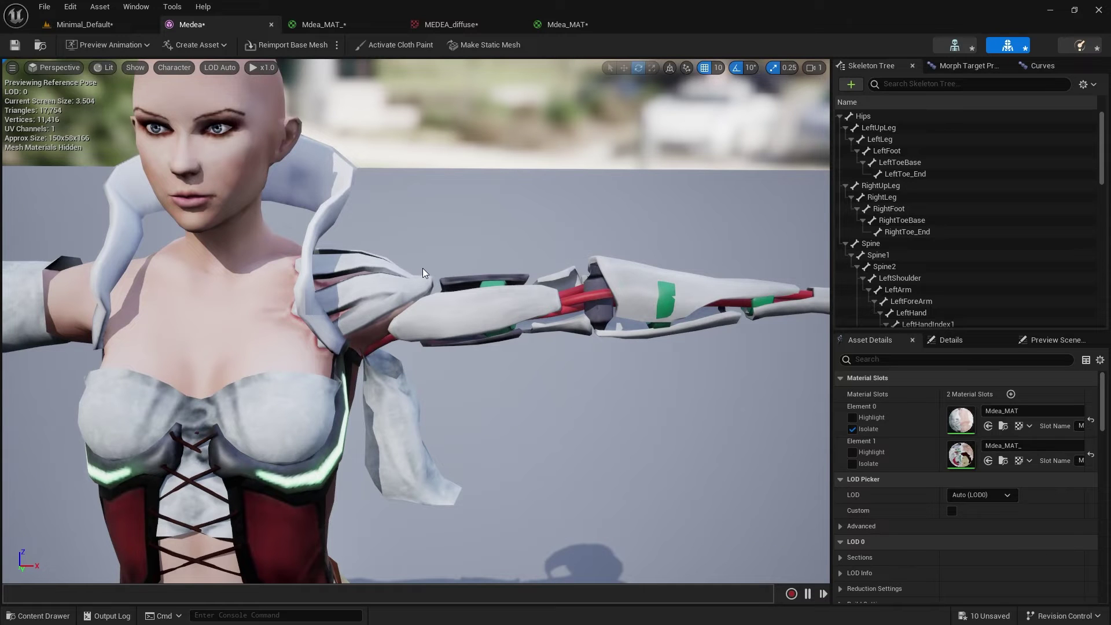
{"action": "left_click_drag", "start_coordinate": [461, 270], "coordinate": [426, 338], "text": "alt"}
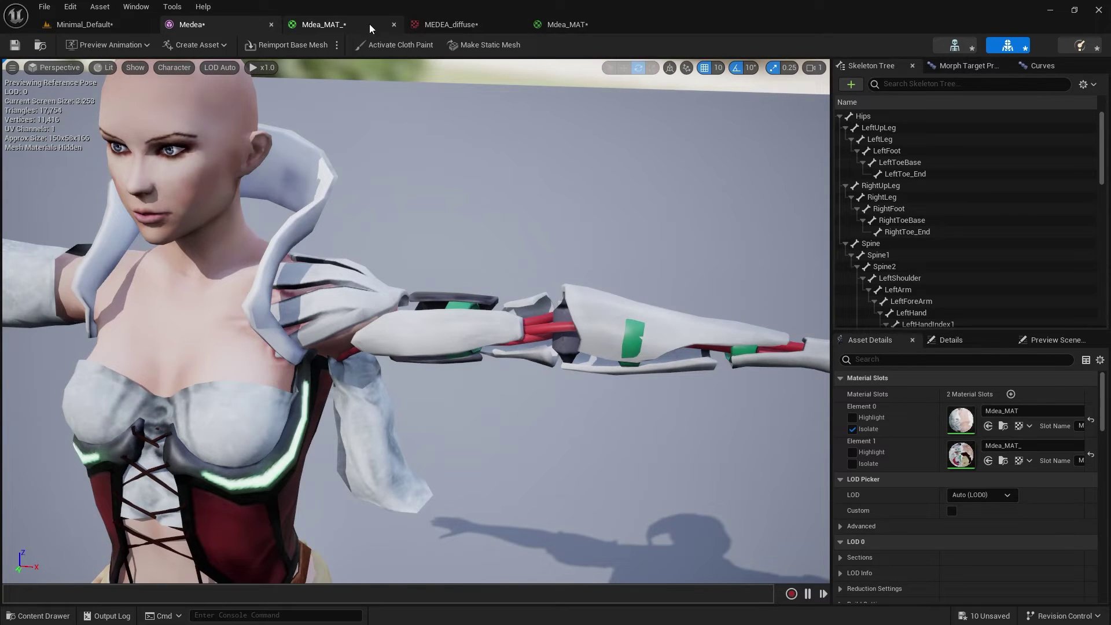
Switch to the hair material Mdea_MAT_ and examine the character preview from the front, side and back for translucency sorting artifacts.
{"action": "left_click", "coordinate": [350, 24]}
{"action": "left_click_drag", "start_coordinate": [360, 227], "coordinate": [286, 199]}
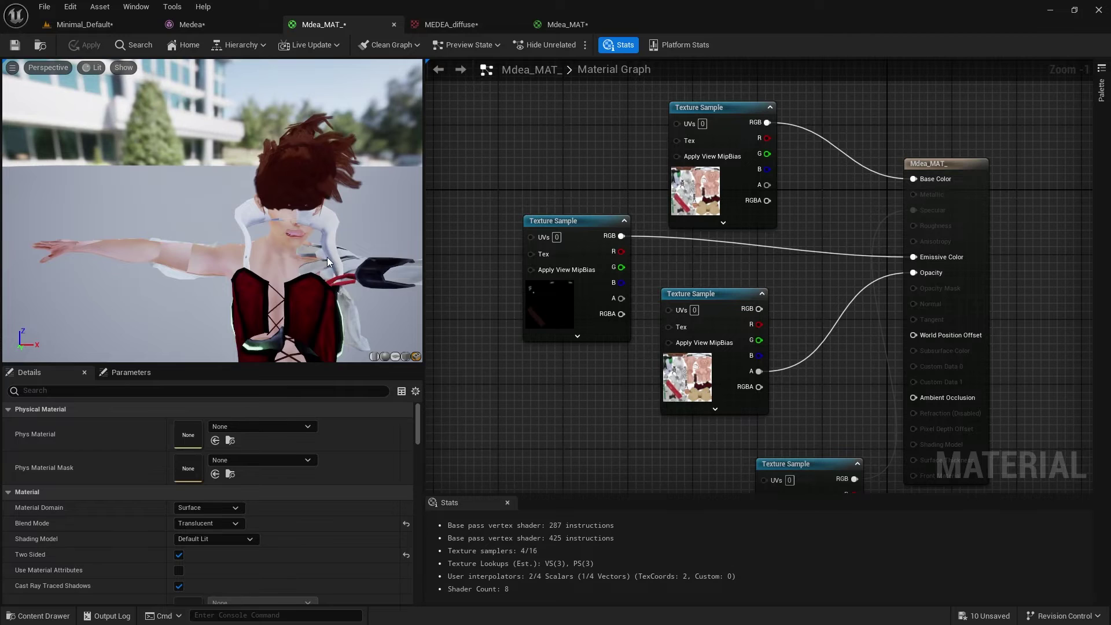
{"action": "left_click_drag", "start_coordinate": [328, 257], "coordinate": [365, 265]}
{"action": "scroll", "coordinate": [325, 248], "scroll_direction": "down", "scroll_amount": 3}
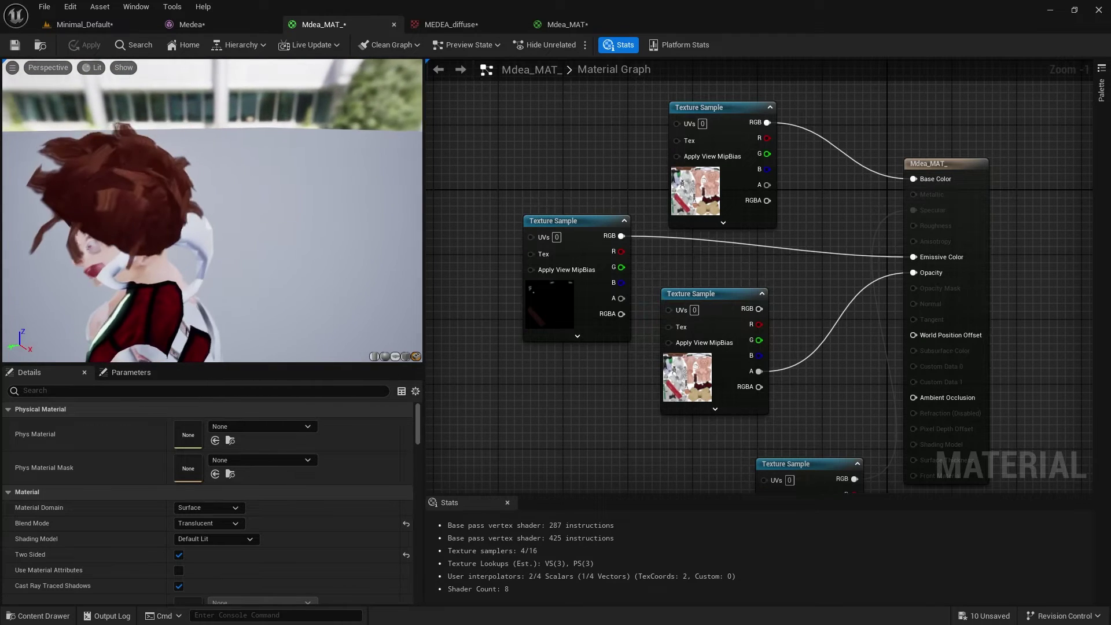
{"action": "left_click_drag", "start_coordinate": [273, 200], "coordinate": [290, 197]}
{"action": "scroll", "coordinate": [290, 198], "scroll_direction": "up", "scroll_amount": 4}
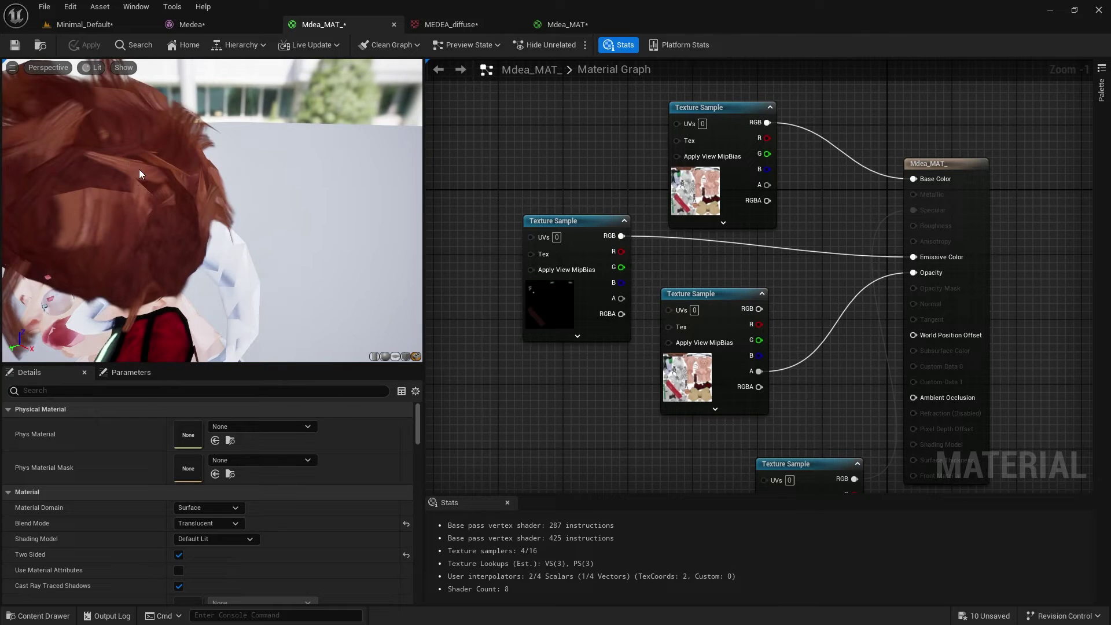
{"action": "scroll", "coordinate": [330, 216], "scroll_direction": "down", "scroll_amount": 5}
{"action": "left_click_drag", "start_coordinate": [330, 216], "coordinate": [272, 258]}
{"action": "left_click_drag", "start_coordinate": [266, 205], "coordinate": [265, 183]}
{"action": "scroll", "coordinate": [255, 223], "scroll_direction": "up", "scroll_amount": 3}
{"action": "left_click_drag", "start_coordinate": [332, 200], "coordinate": [84, 190]}
{"action": "left_click_drag", "start_coordinate": [278, 203], "coordinate": [361, 203]}
{"action": "scroll", "coordinate": [361, 203], "scroll_direction": "down", "scroll_amount": 5}
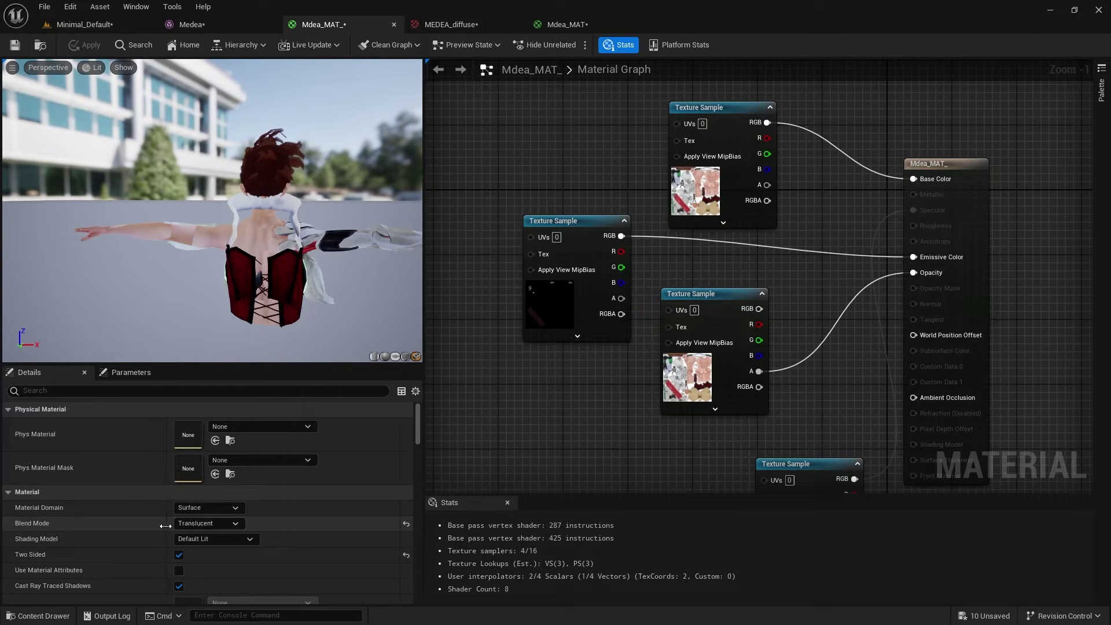
Review the Translucency settings of the hair material, including its Lighting Mode, and view the preview character's back.
{"action": "mouse_move", "coordinate": [417, 432]}
{"action": "left_mouse_down"}
{"action": "mouse_move", "coordinate": [435, 583]}
{"action": "mouse_move", "coordinate": [425, 466]}
{"action": "left_mouse_up"}
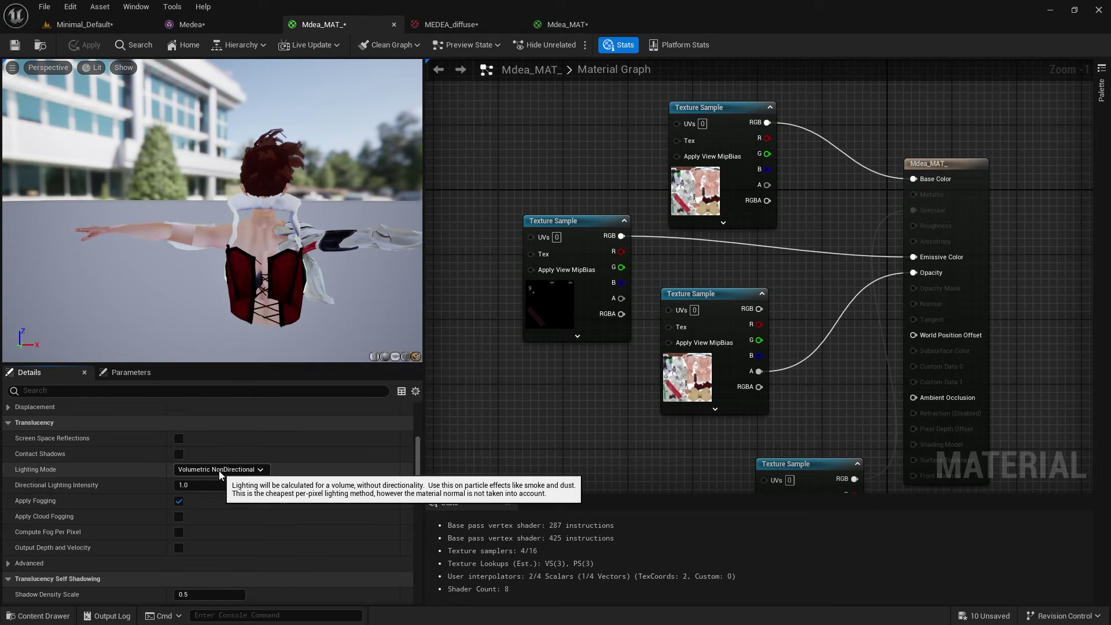
{"action": "scroll", "coordinate": [332, 284], "scroll_direction": "up", "scroll_amount": 3}
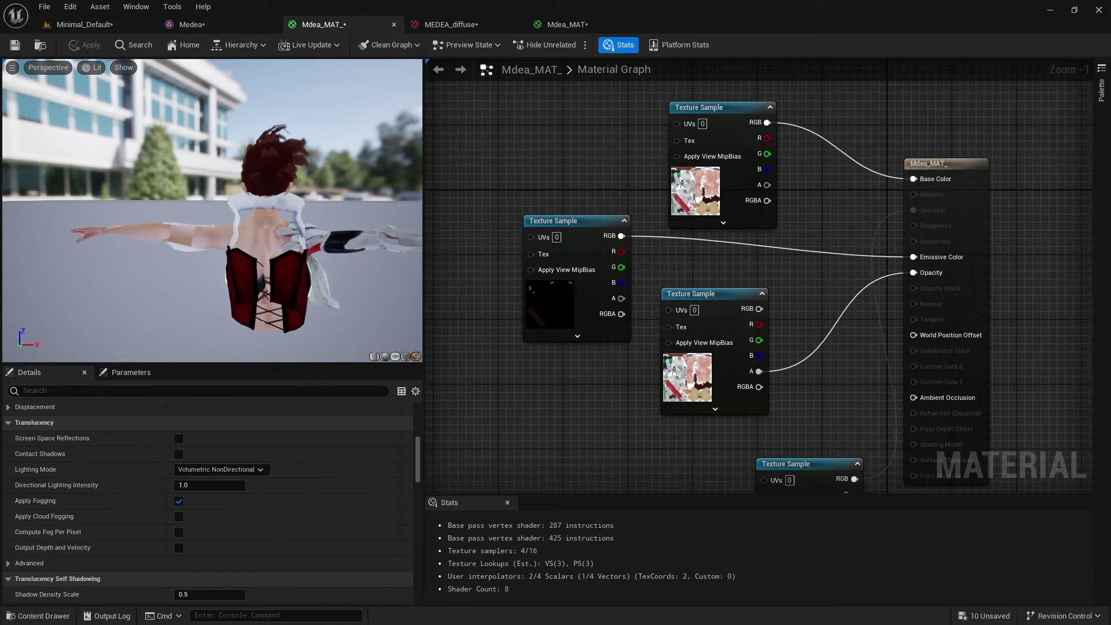
{"action": "left_click_drag", "start_coordinate": [332, 283], "coordinate": [302, 268]}
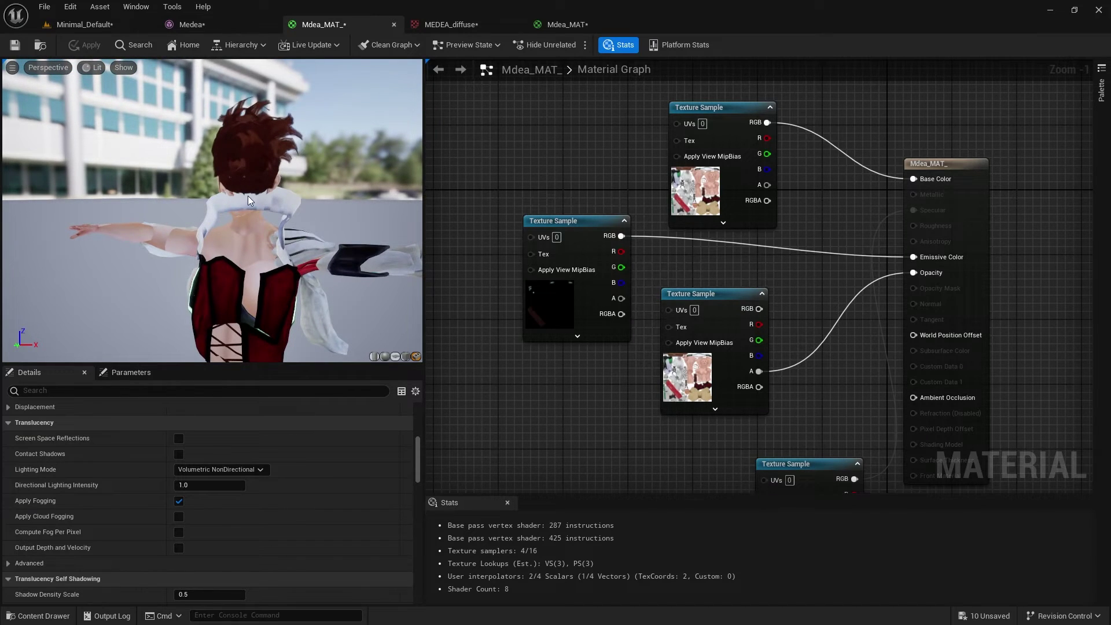
Return to the Medea mesh and stop isolating Element 0 to show the hair and body together.
{"action": "left_click", "coordinate": [218, 25]}
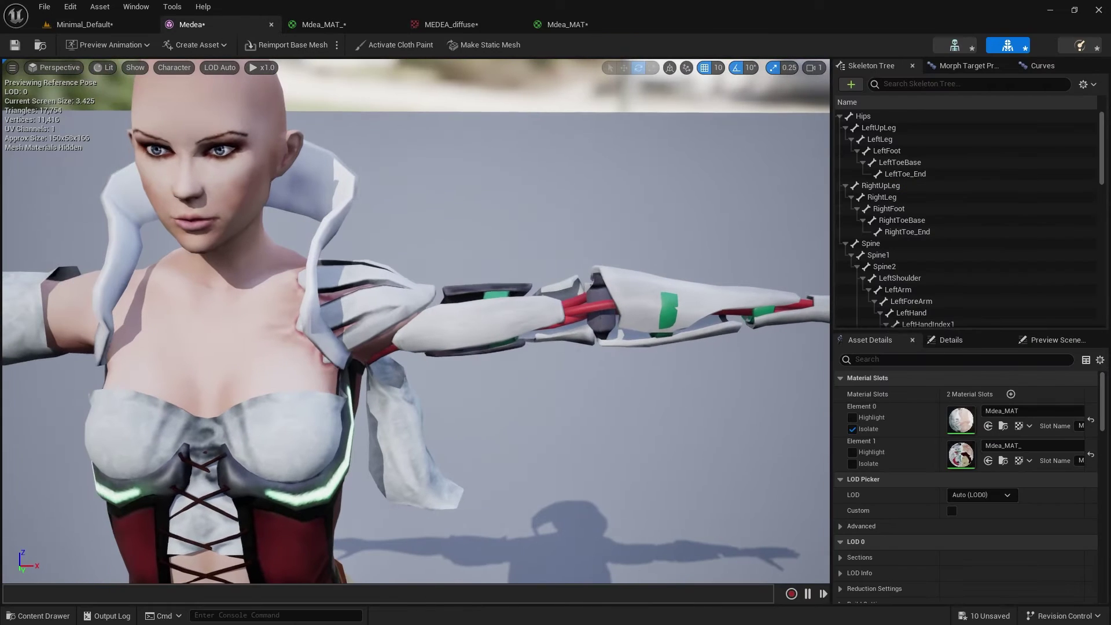
{"action": "left_click", "coordinate": [852, 428]}
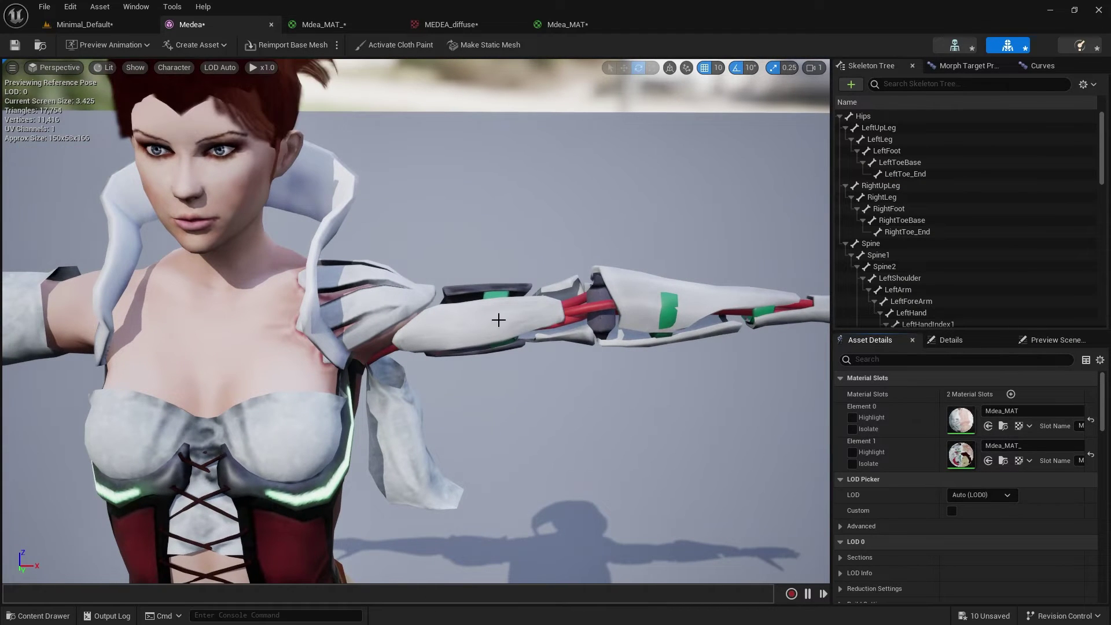
{"action": "scroll", "coordinate": [499, 320], "scroll_direction": "down", "scroll_amount": 4}
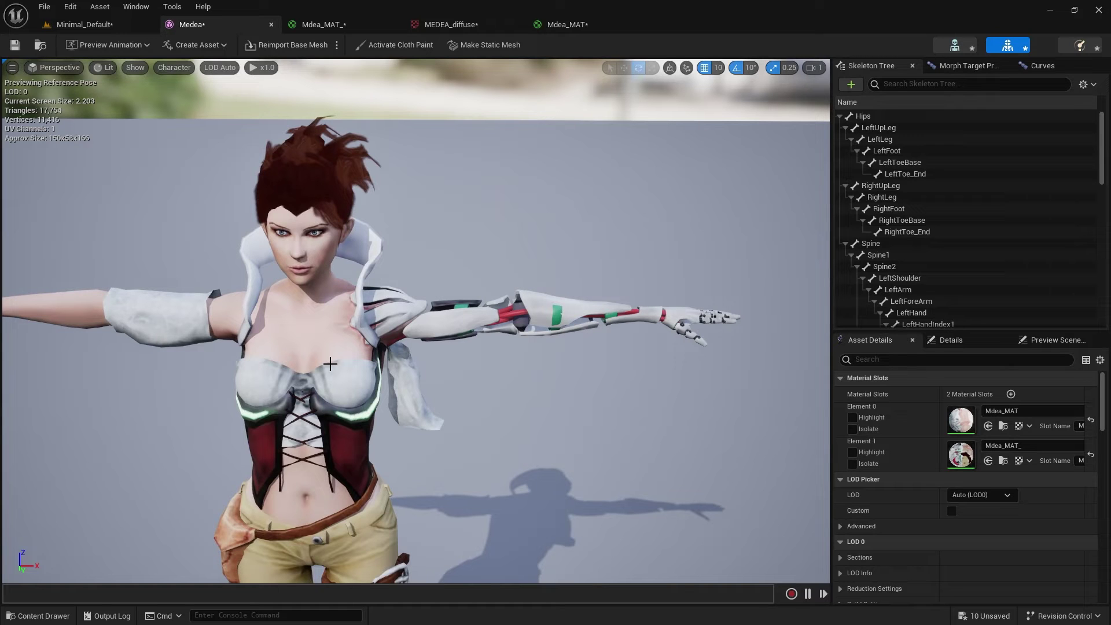
Try the Translucent blend mode on the body material Mdea_MAT and apply the change.
{"action": "left_click", "coordinate": [557, 26]}
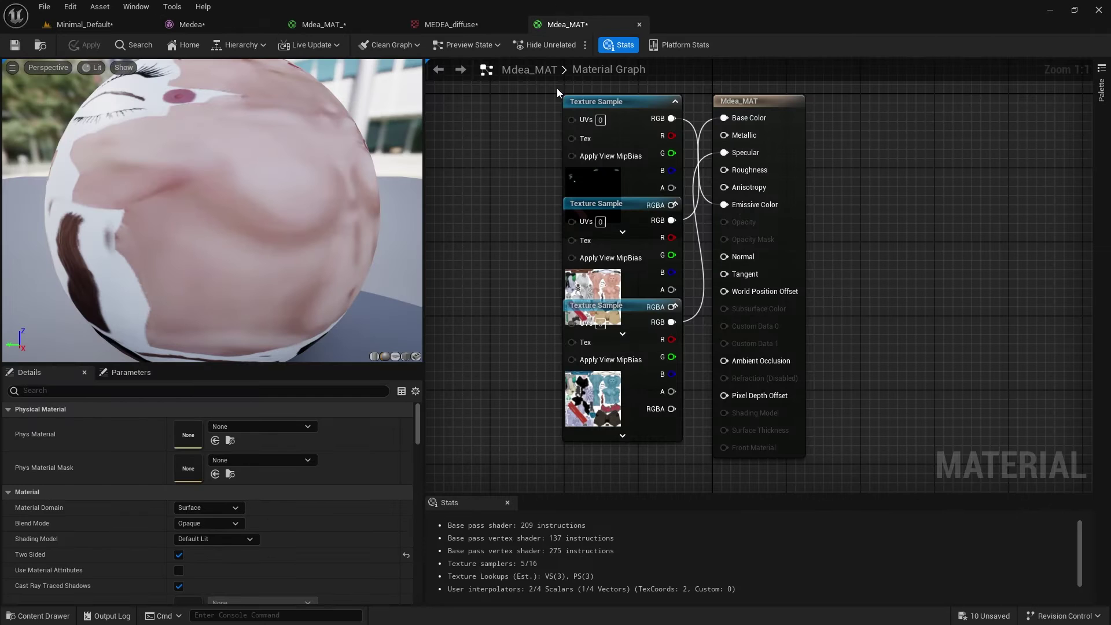
{"action": "left_click_drag", "start_coordinate": [736, 103], "coordinate": [801, 113]}
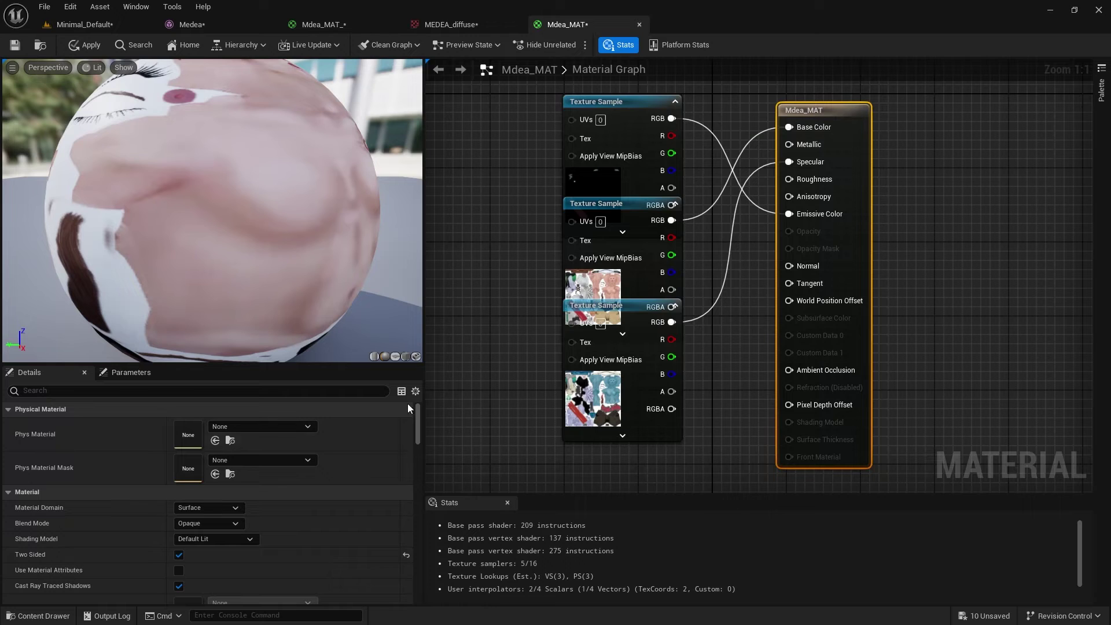
{"action": "left_click", "coordinate": [194, 524]}
{"action": "left_click", "coordinate": [203, 556]}
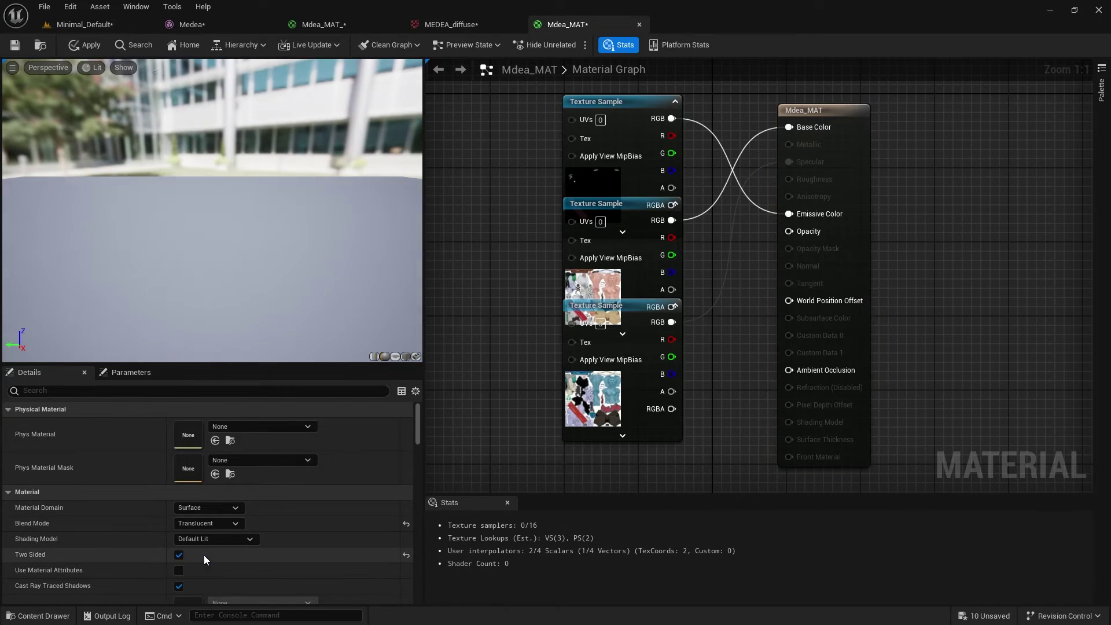
{"action": "left_click", "coordinate": [86, 45]}
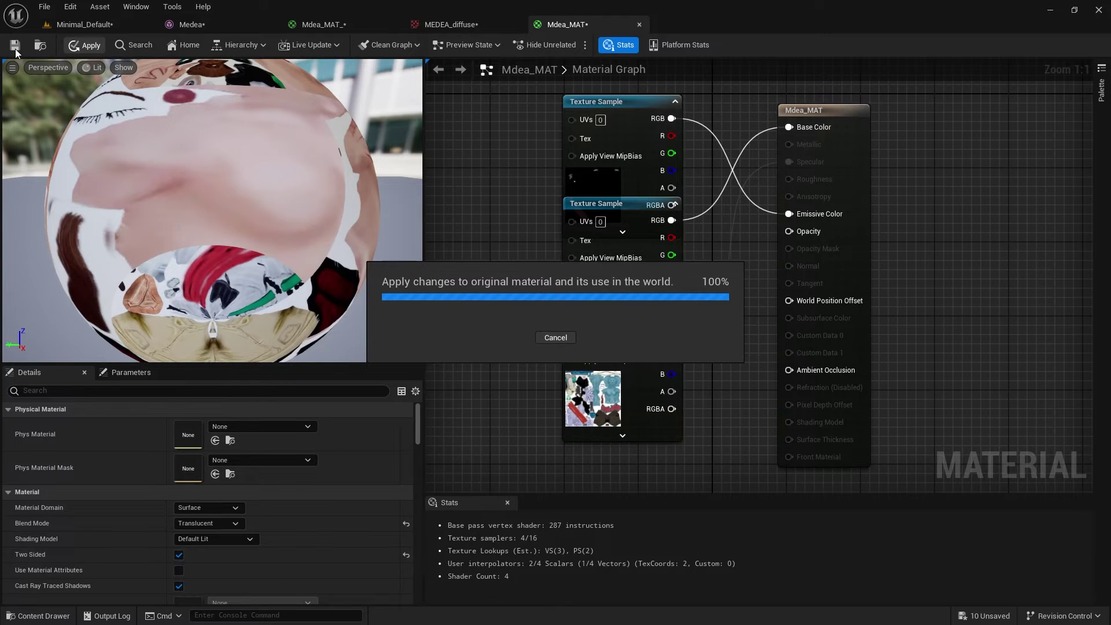
Return to the Medea mesh and examine how the translucent body material renders on the full character.
{"action": "left_click", "coordinate": [322, 26]}
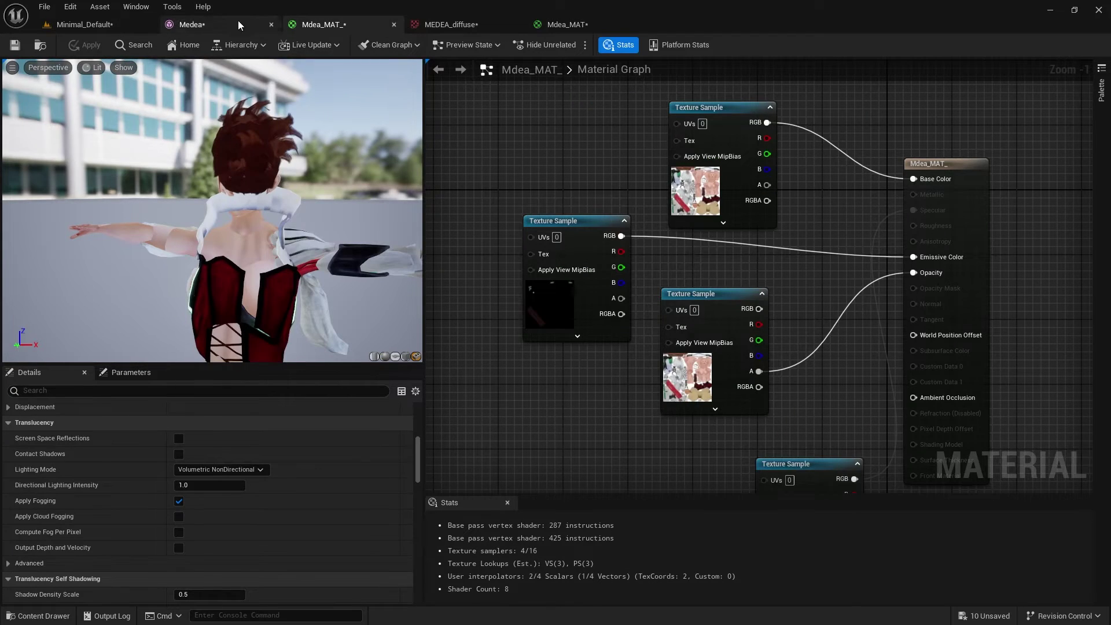
{"action": "left_click", "coordinate": [200, 26]}
{"action": "left_click_drag", "start_coordinate": [338, 267], "coordinate": [307, 296], "text": "alt"}
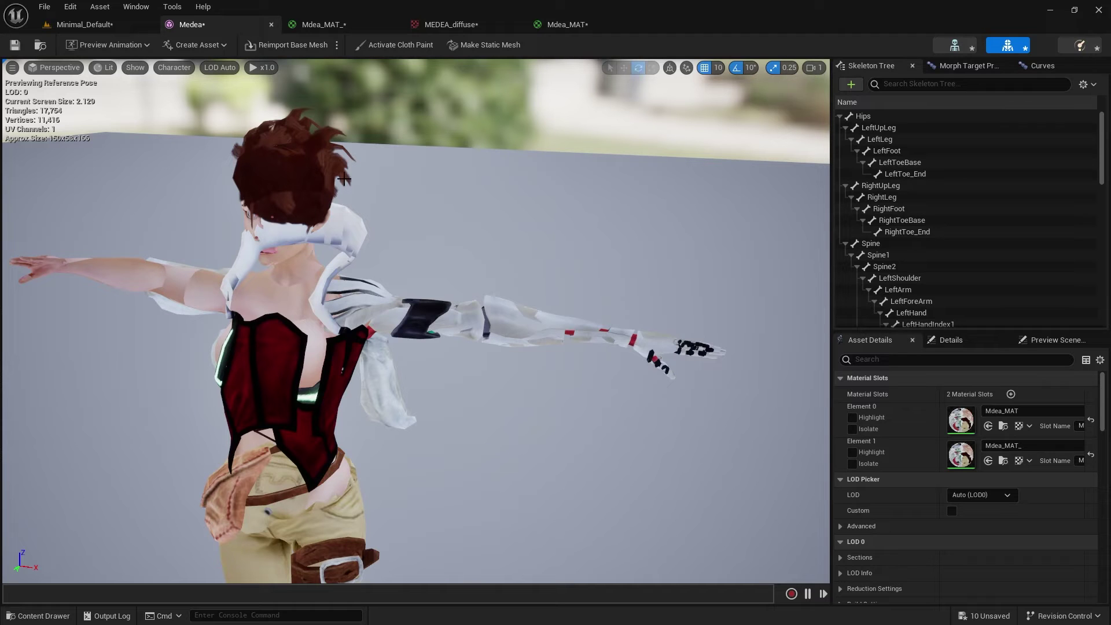
Set the blend mode of the body material Mdea_MAT back to Opaque, apply the change and save the asset.
{"action": "left_click", "coordinate": [564, 24]}
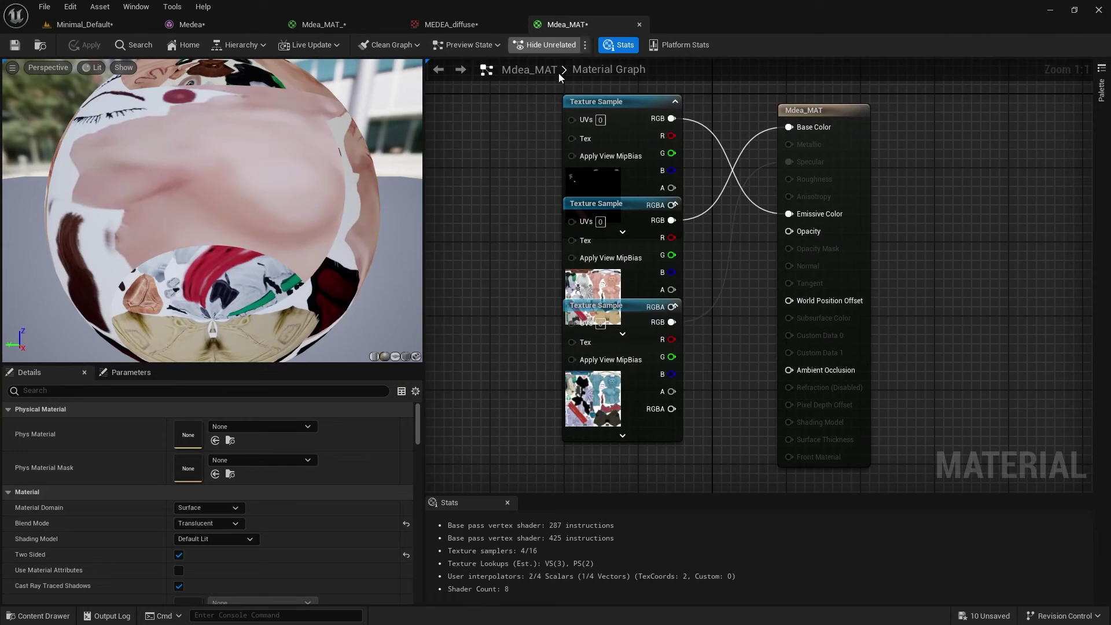
{"action": "left_click", "coordinate": [223, 521]}
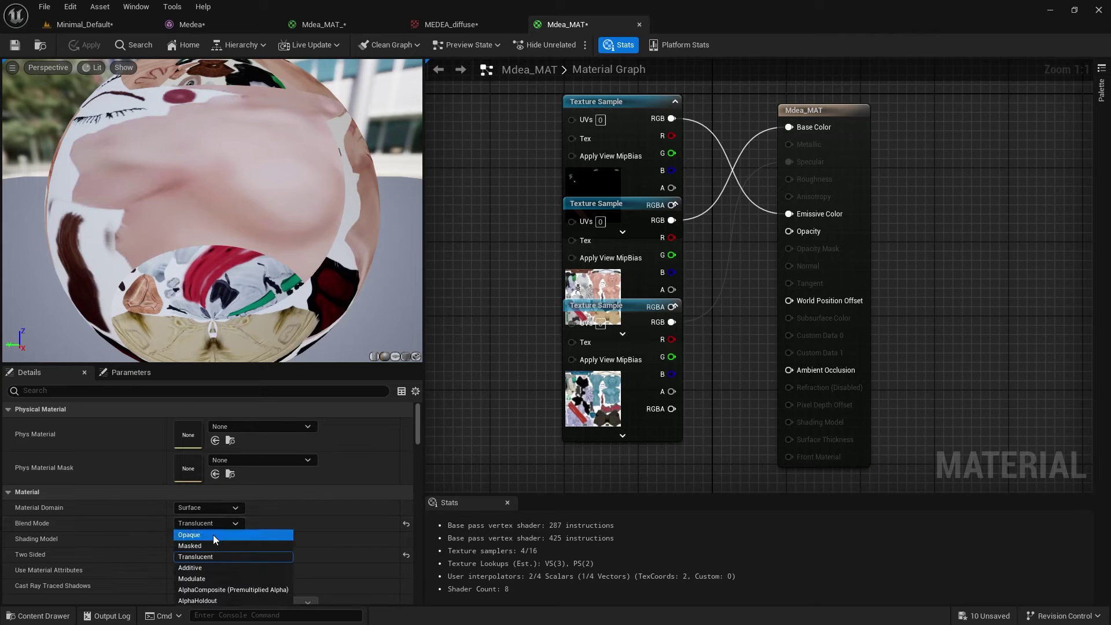
{"action": "left_click", "coordinate": [213, 536]}
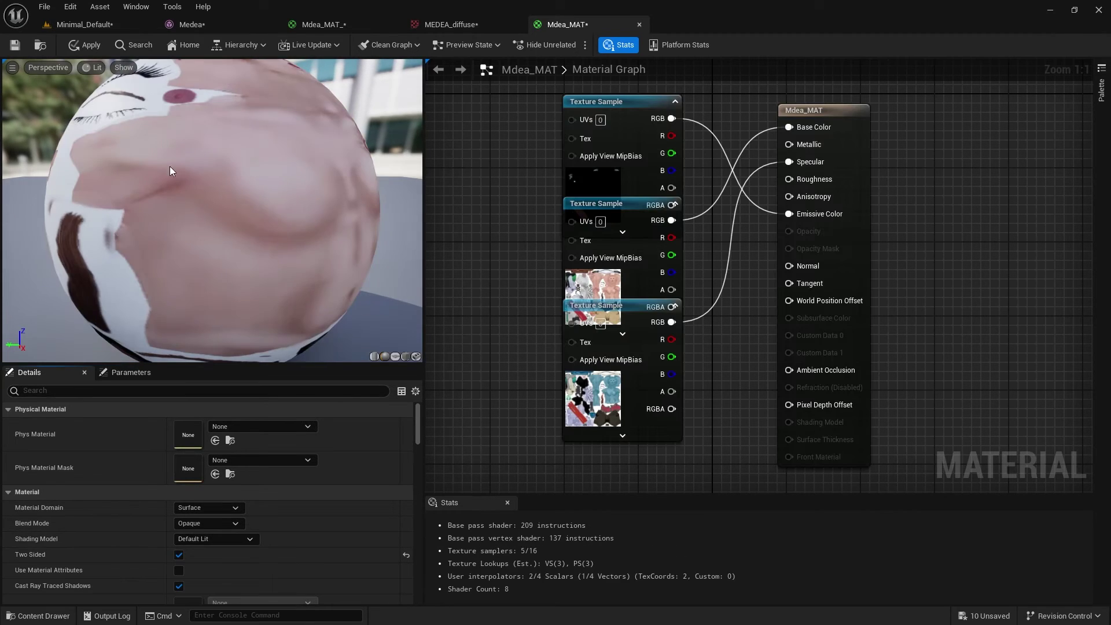
{"action": "left_click", "coordinate": [89, 48]}
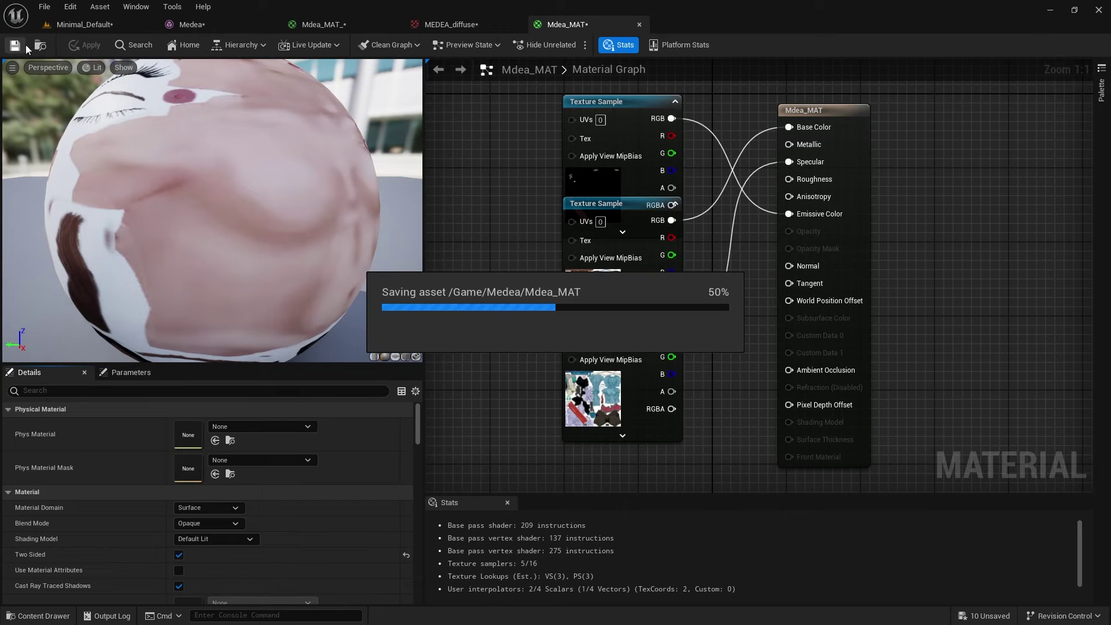
After checking the preview of Mdea_MAT_, search the project settings for "order" and enable Order Independent Transparency (Experimental).
{"action": "left_click", "coordinate": [319, 22]}
{"action": "left_click_drag", "start_coordinate": [290, 210], "coordinate": [359, 209]}
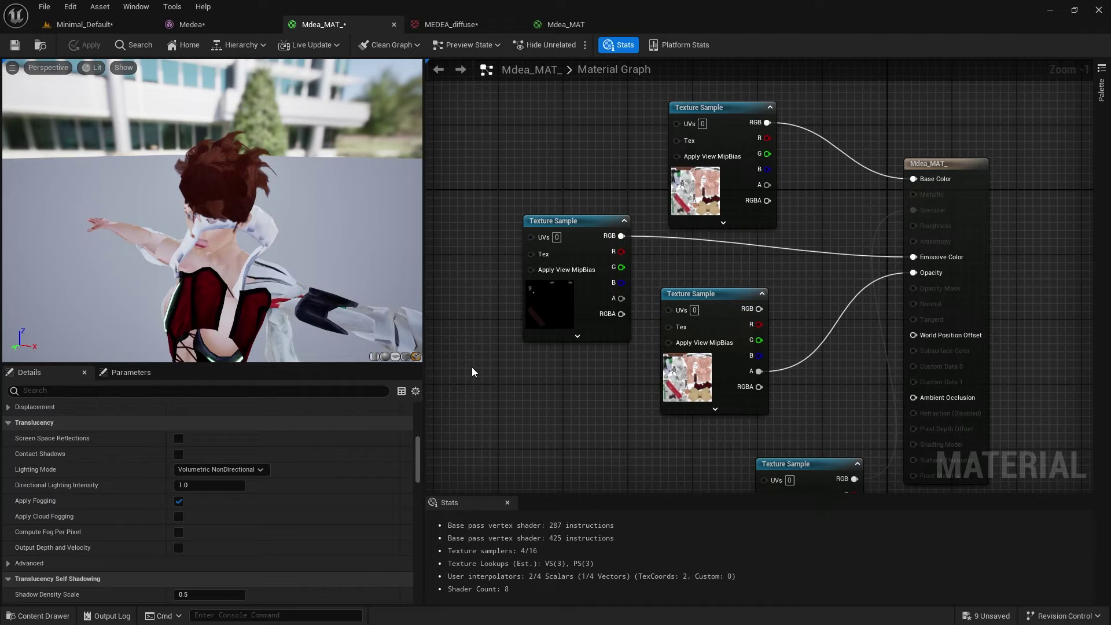
{"action": "left_click", "coordinate": [70, 6]}
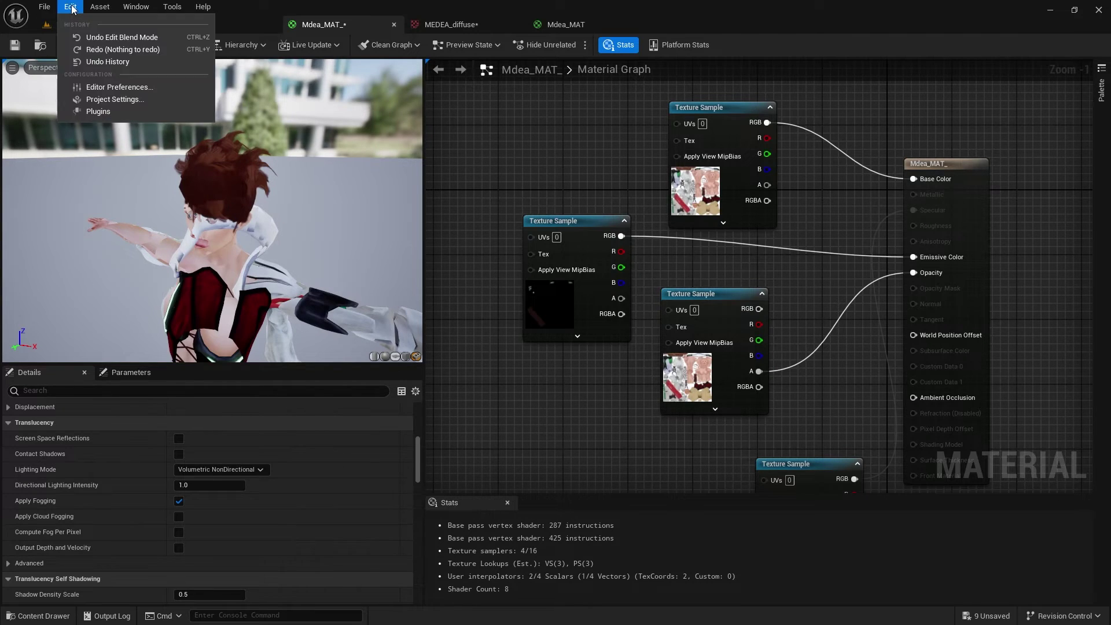
{"action": "left_click", "coordinate": [110, 101]}
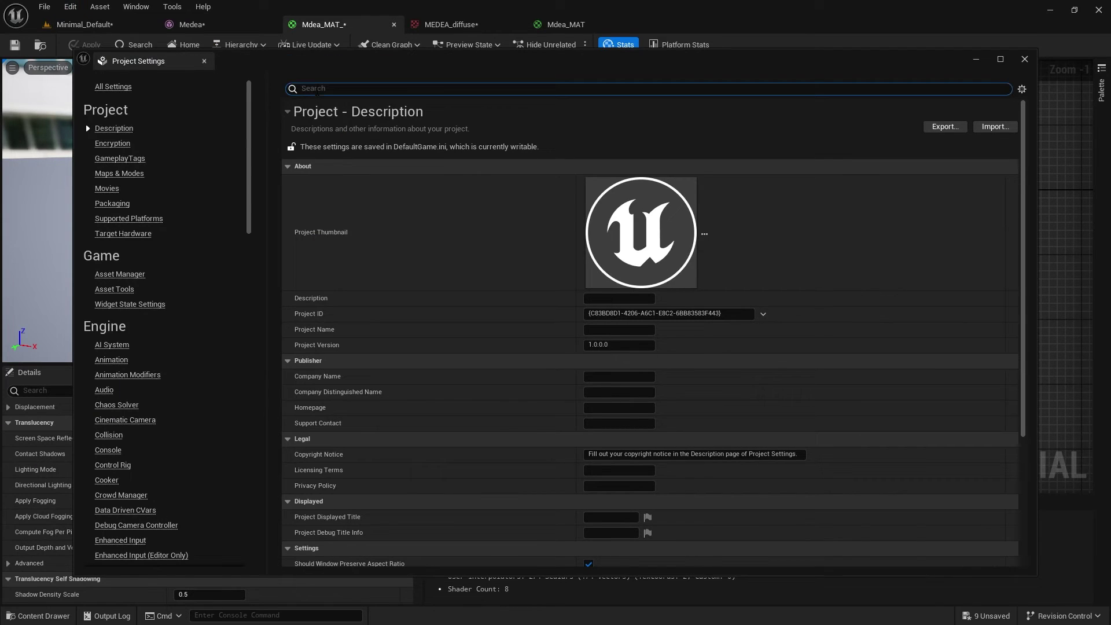
{"action": "type", "text": "order"}
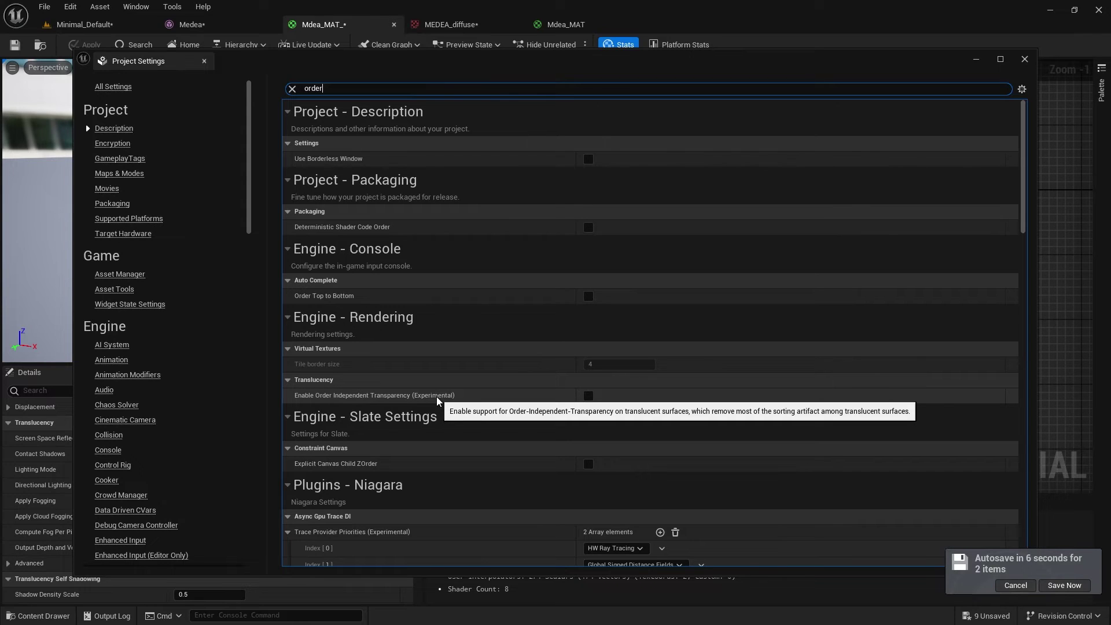
{"action": "left_click", "coordinate": [588, 396]}
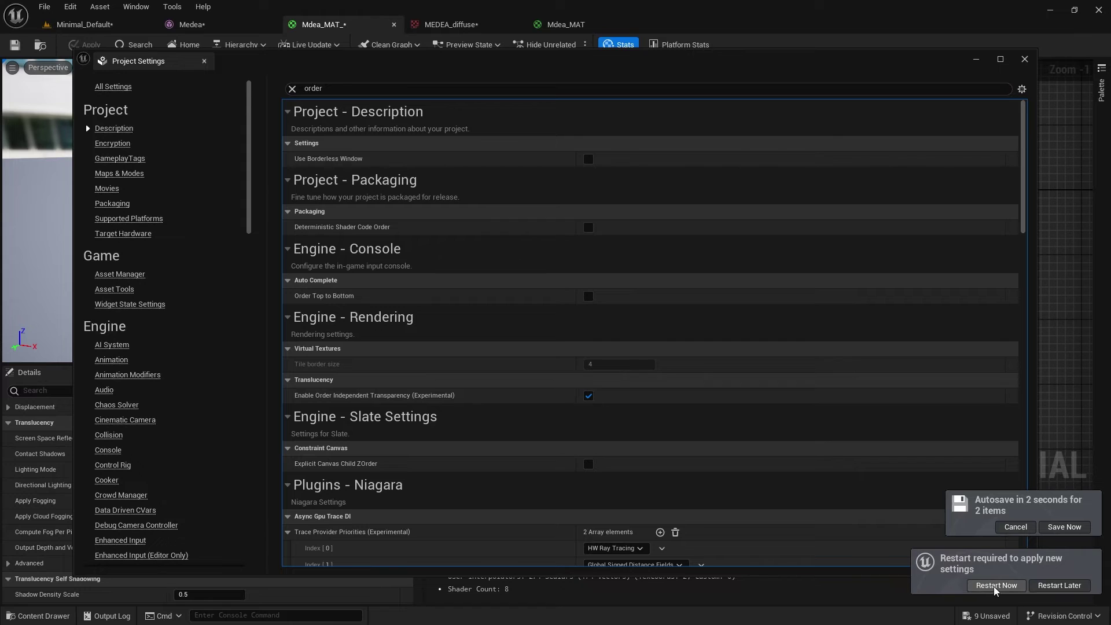
Restart the editor to apply the new rendering setting and reopen the previously open asset editors.
{"action": "left_click", "coordinate": [997, 586]}
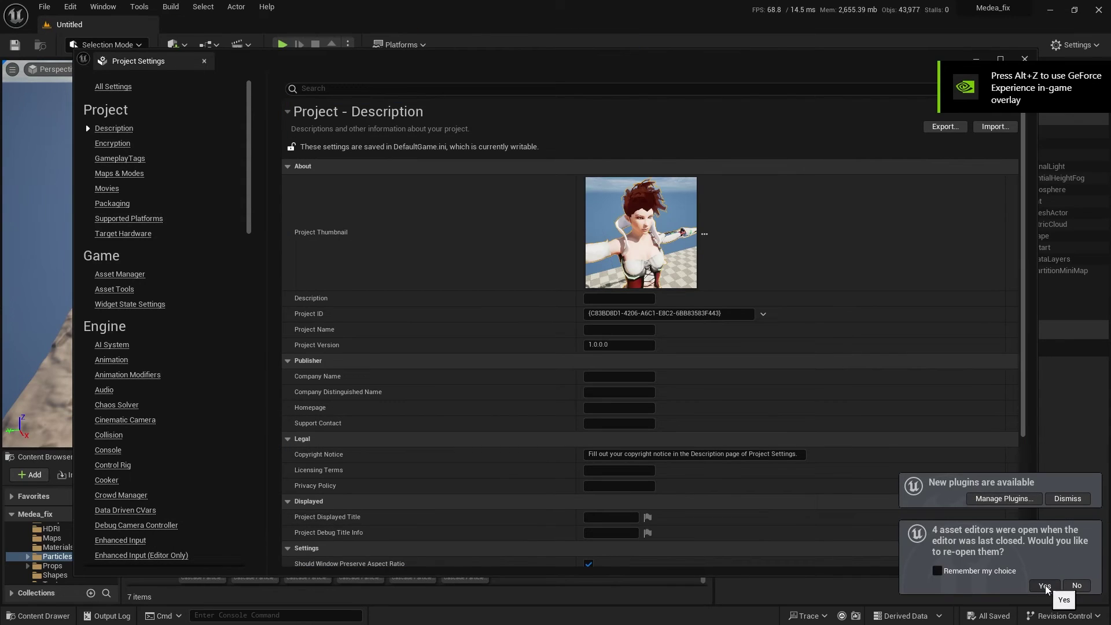
{"action": "left_click", "coordinate": [1045, 586]}
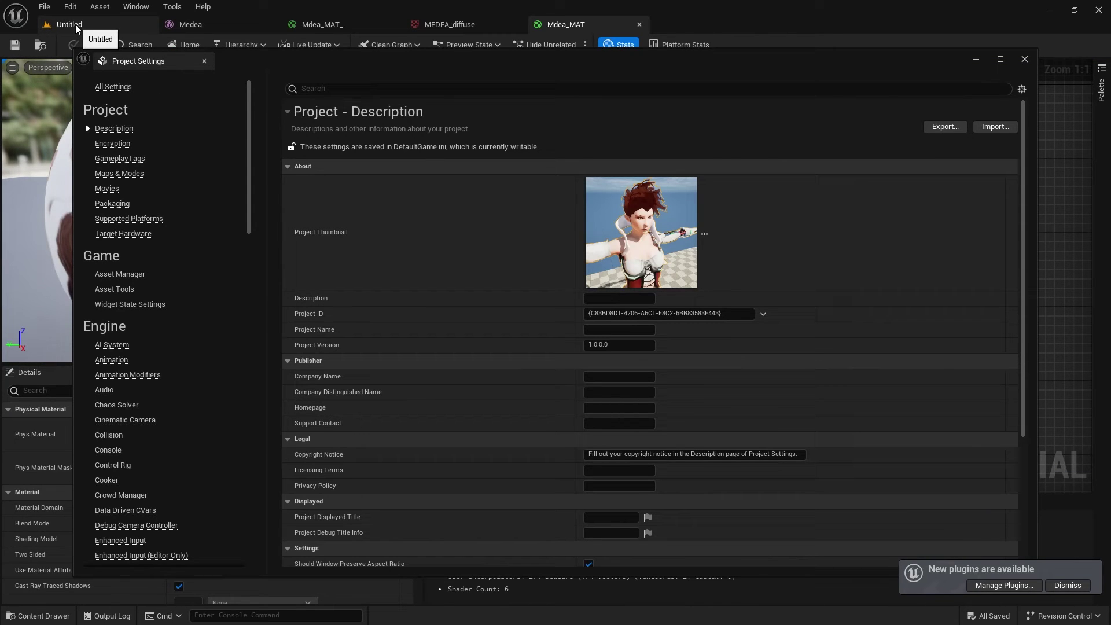
Close the project settings, examine the hair and back faces on the Medea mesh, and check the Mdea_MAT_ material.
{"action": "left_click", "coordinate": [191, 26]}
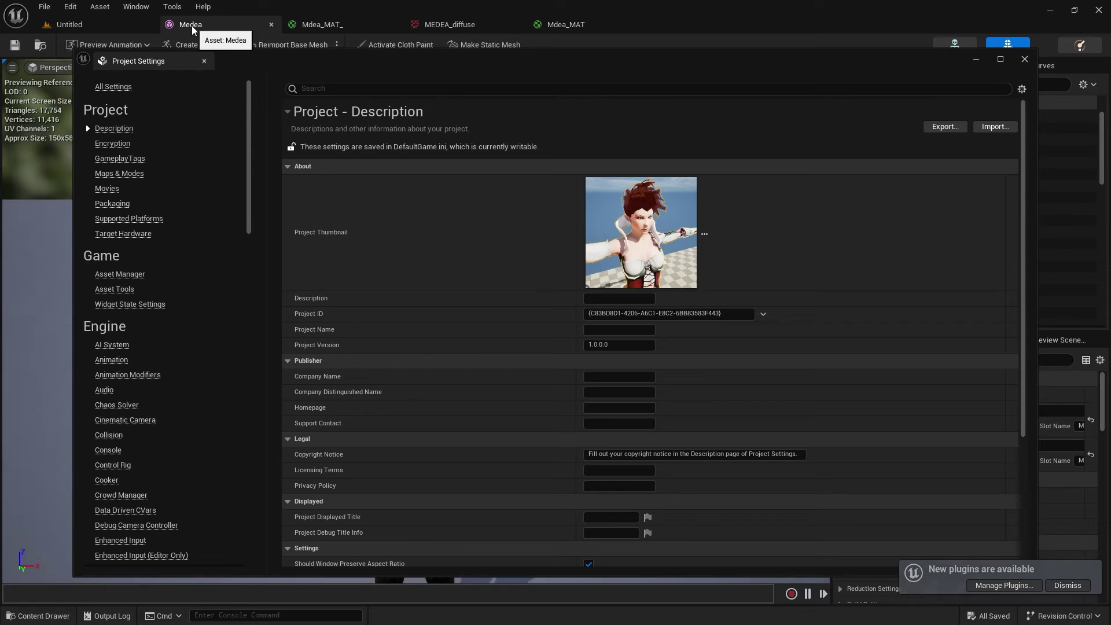
{"action": "left_click", "coordinate": [1025, 59]}
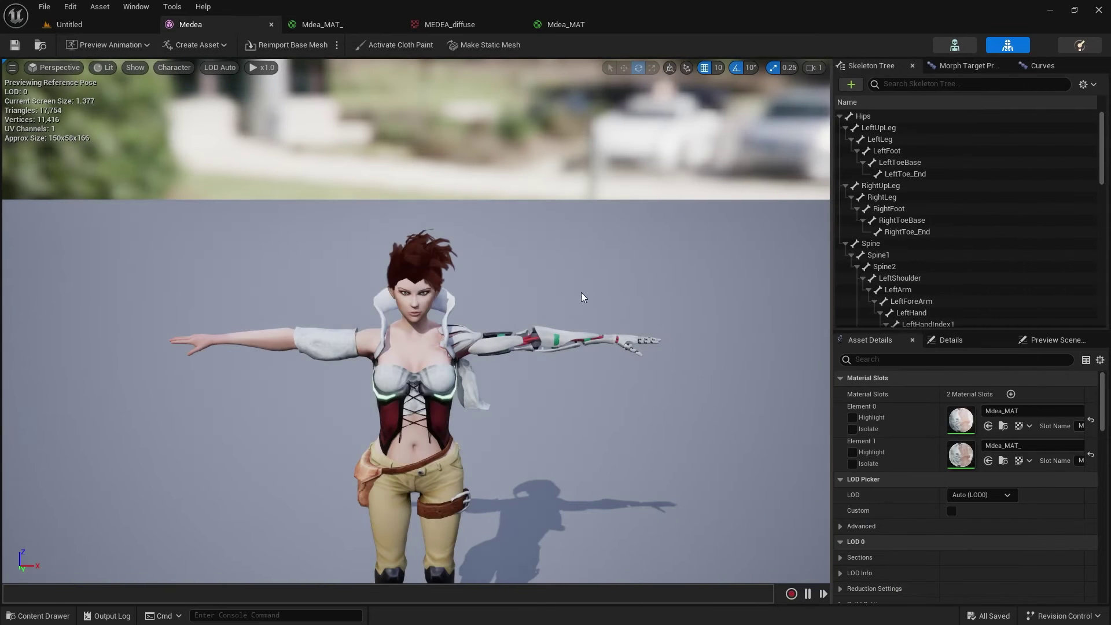
{"action": "scroll", "coordinate": [480, 350], "scroll_direction": "up", "scroll_amount": 5}
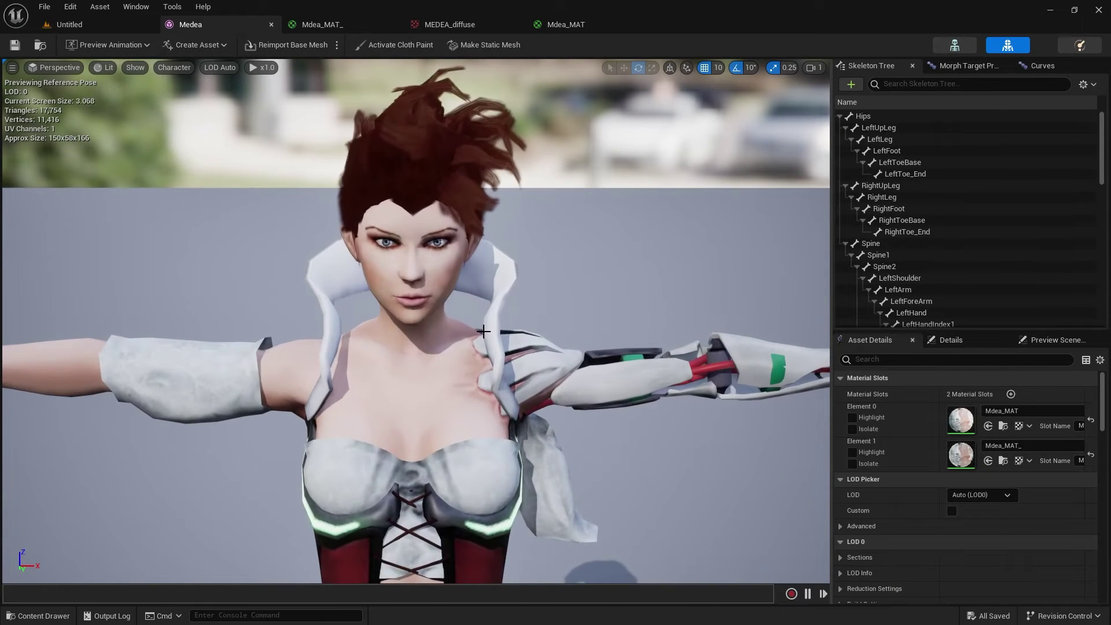
{"action": "left_click_drag", "start_coordinate": [484, 331], "coordinate": [116, 385]}
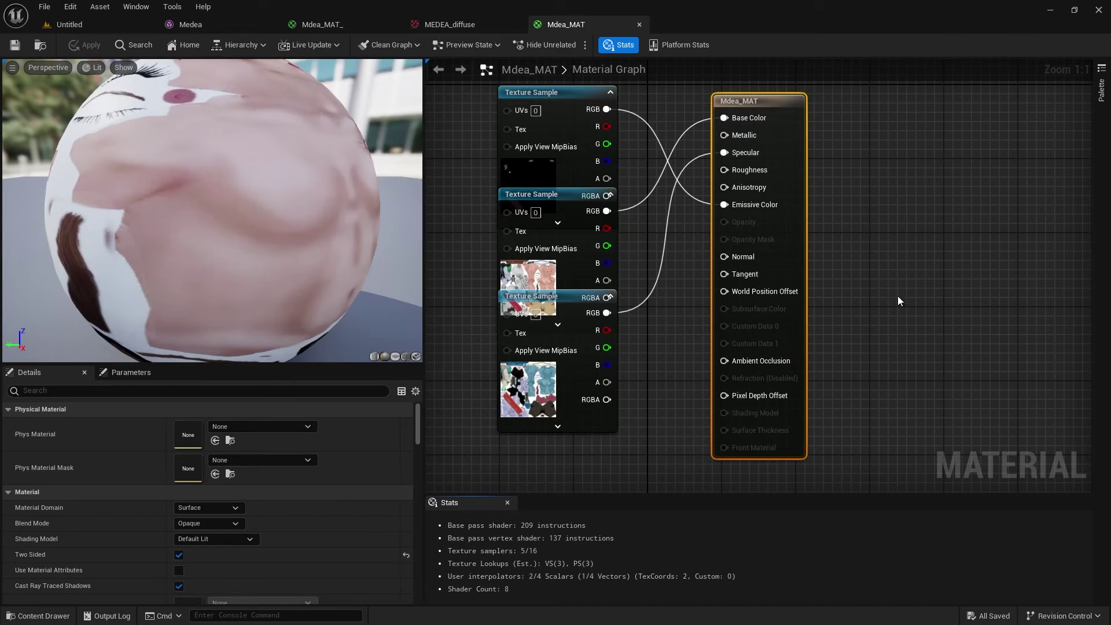
{"action": "left_click", "coordinate": [328, 26]}
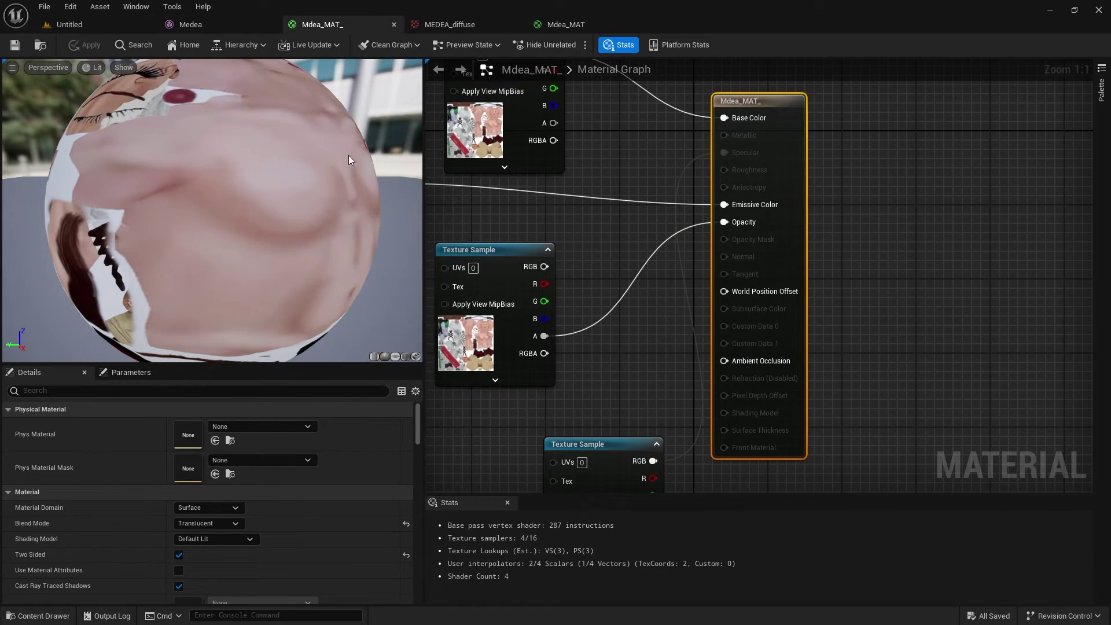
Open the Minimal_Default level from the StarterContent Maps folder and dismiss the message log.
{"action": "left_click", "coordinate": [82, 26]}
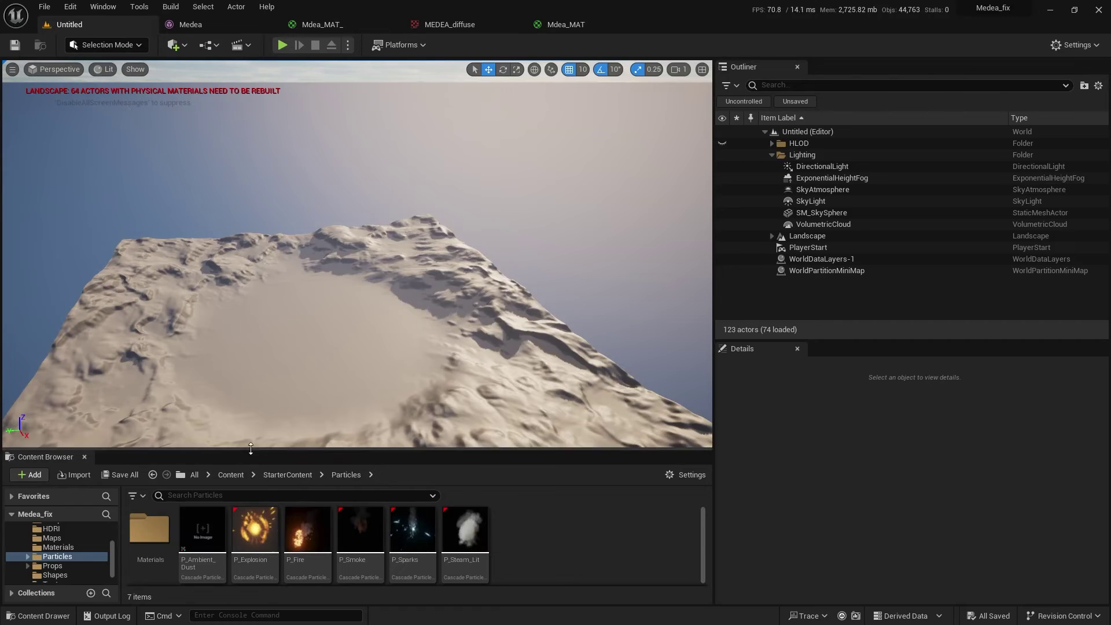
{"action": "left_click", "coordinate": [50, 538]}
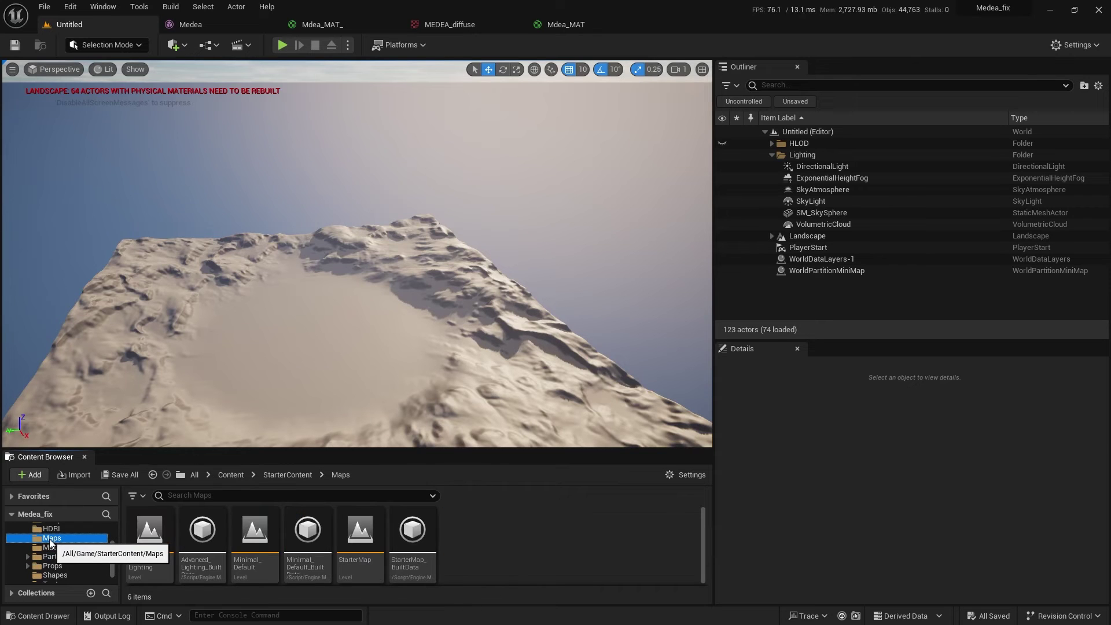
{"action": "double_click", "coordinate": [251, 541]}
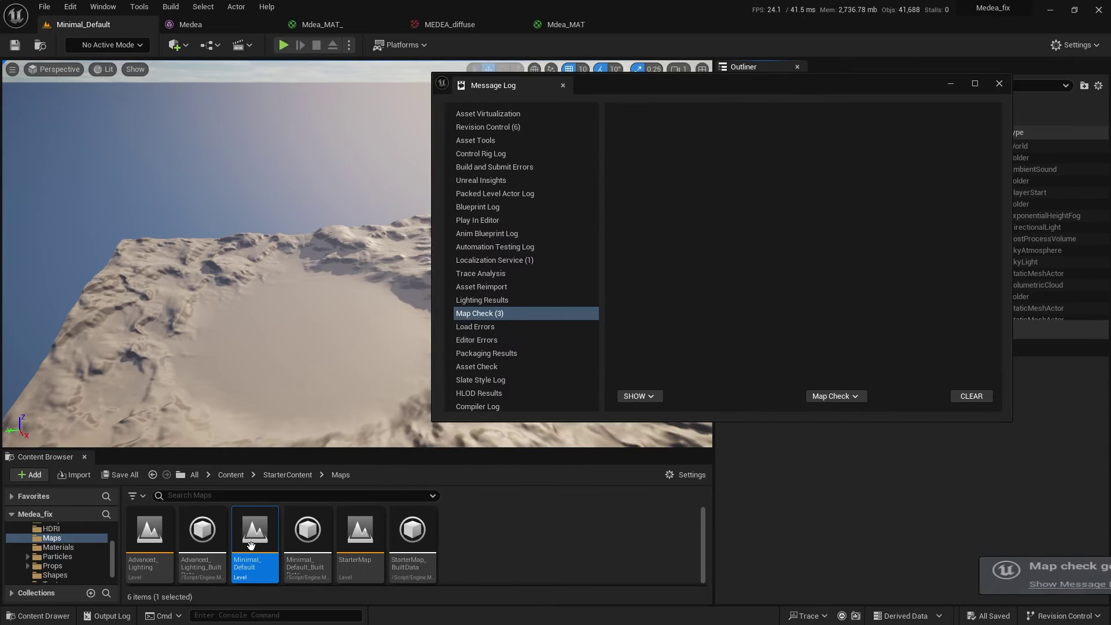
{"action": "left_click", "coordinate": [1000, 84]}
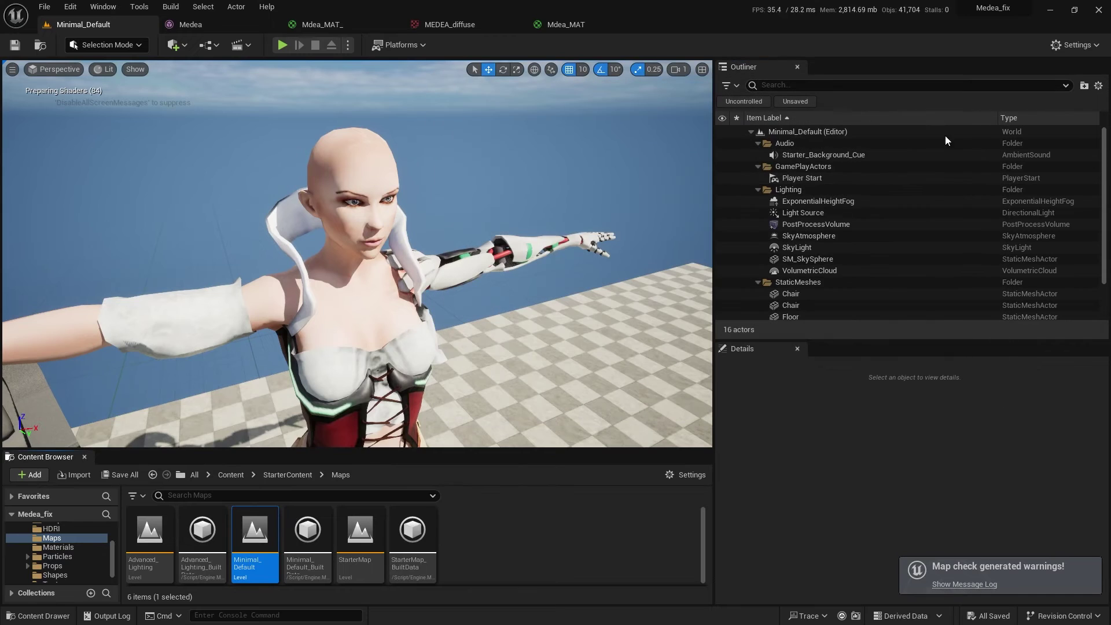
Examine the Medea character in the level from several angles, checking how the hair and clothing render.
{"action": "left_click", "coordinate": [392, 320]}
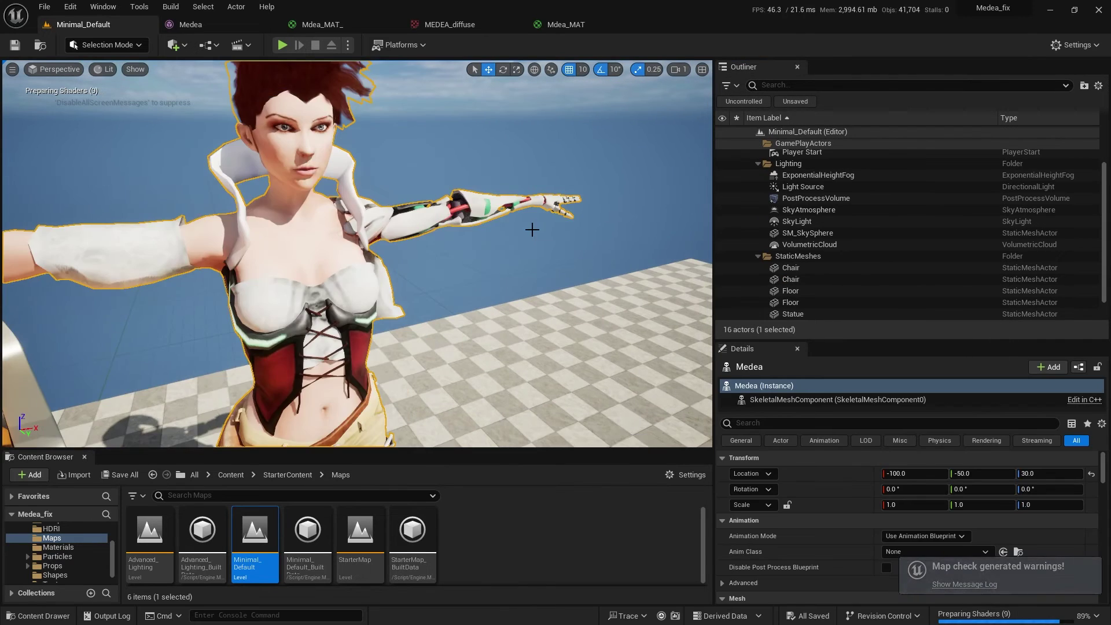
{"action": "scroll", "coordinate": [498, 246], "scroll_direction": "down", "scroll_amount": 5}
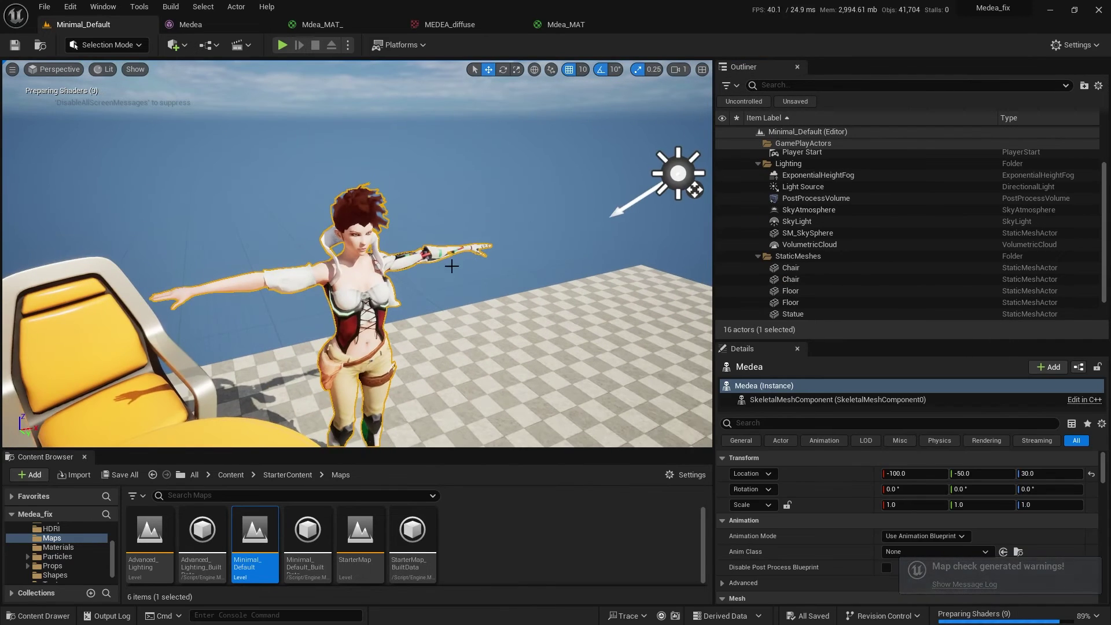
{"action": "left_click_drag", "start_coordinate": [437, 266], "coordinate": [284, 327], "text": "alt"}
{"action": "left_click", "coordinate": [489, 224]}
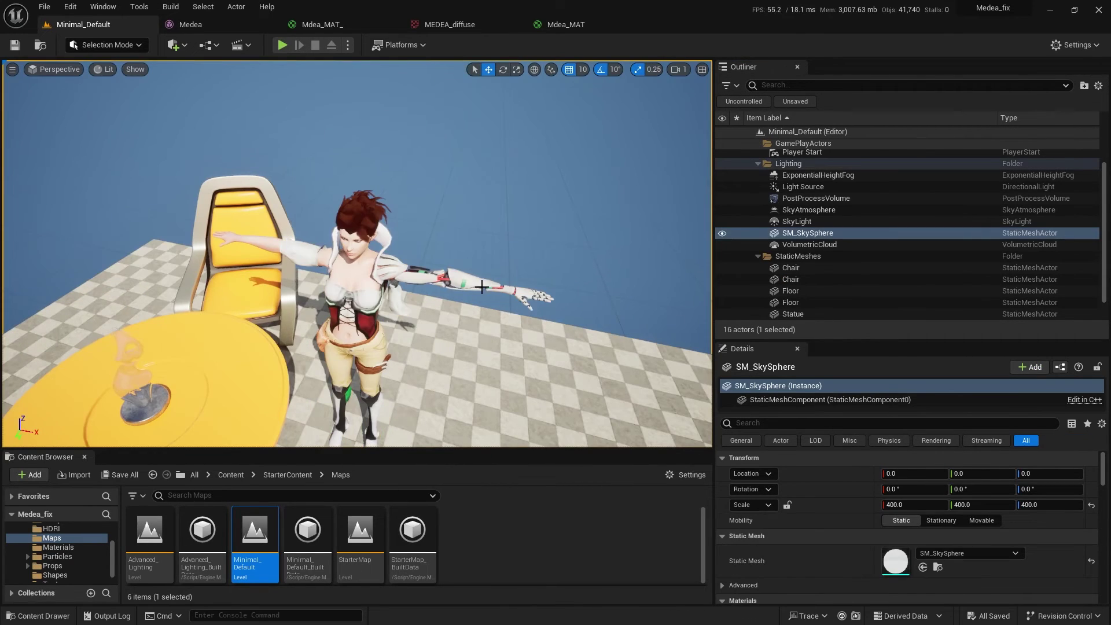
{"action": "left_click_drag", "start_coordinate": [482, 271], "coordinate": [95, 311], "text": "alt"}
{"action": "right_click_drag", "start_coordinate": [440, 269], "coordinate": [440, 269]}
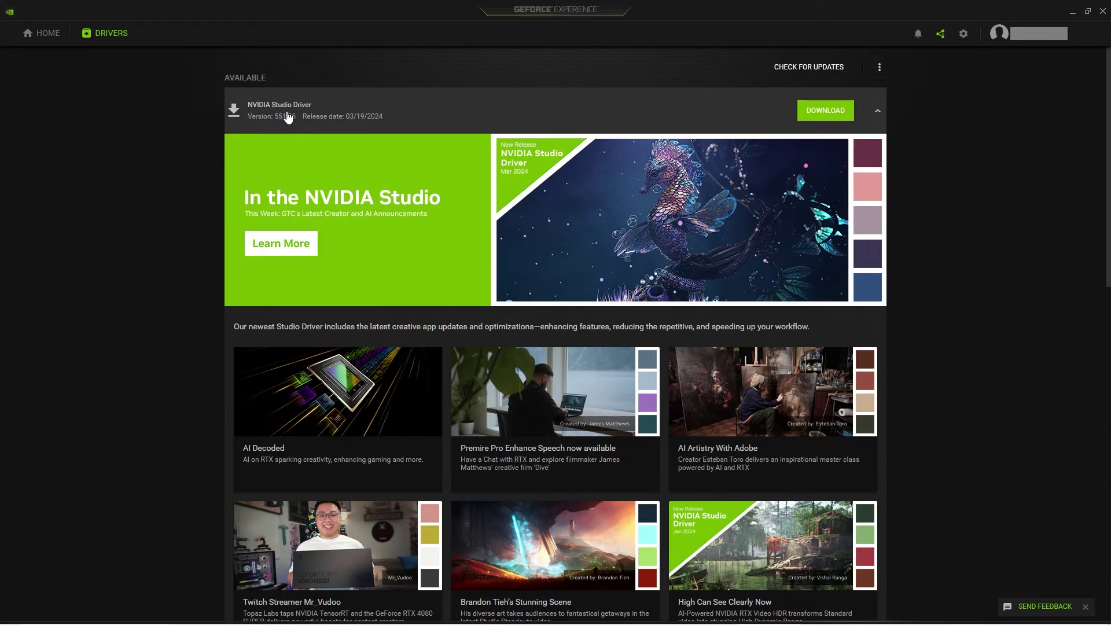
Download and install the available NVIDIA Studio Driver in GeForce Experience, and close the program when finished.
{"action": "left_click", "coordinate": [823, 111]}
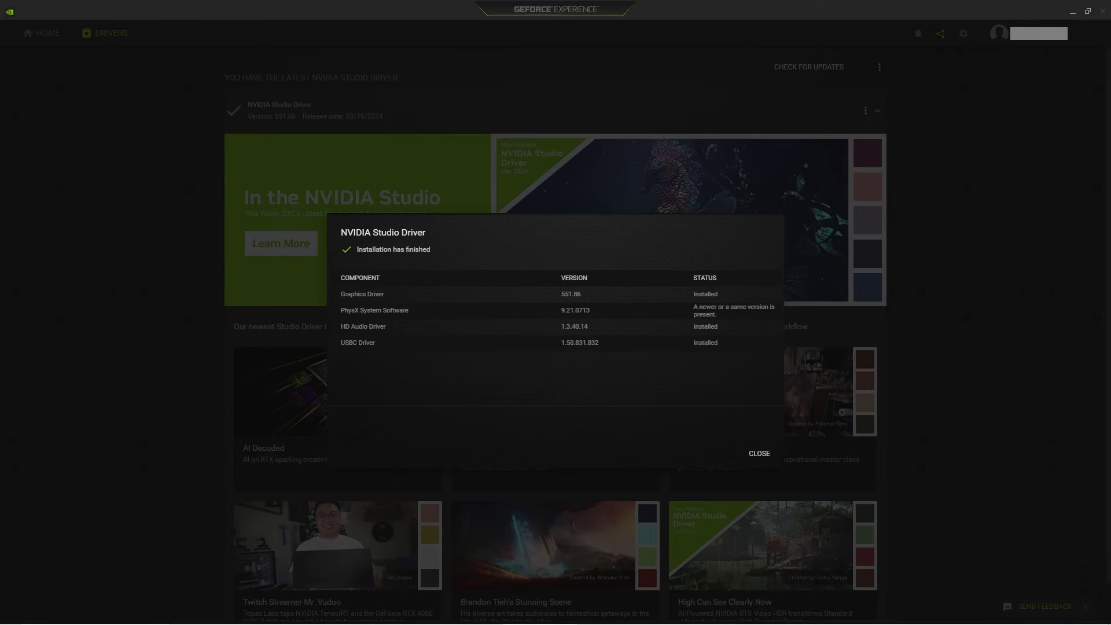
{"action": "left_click", "coordinate": [761, 455]}
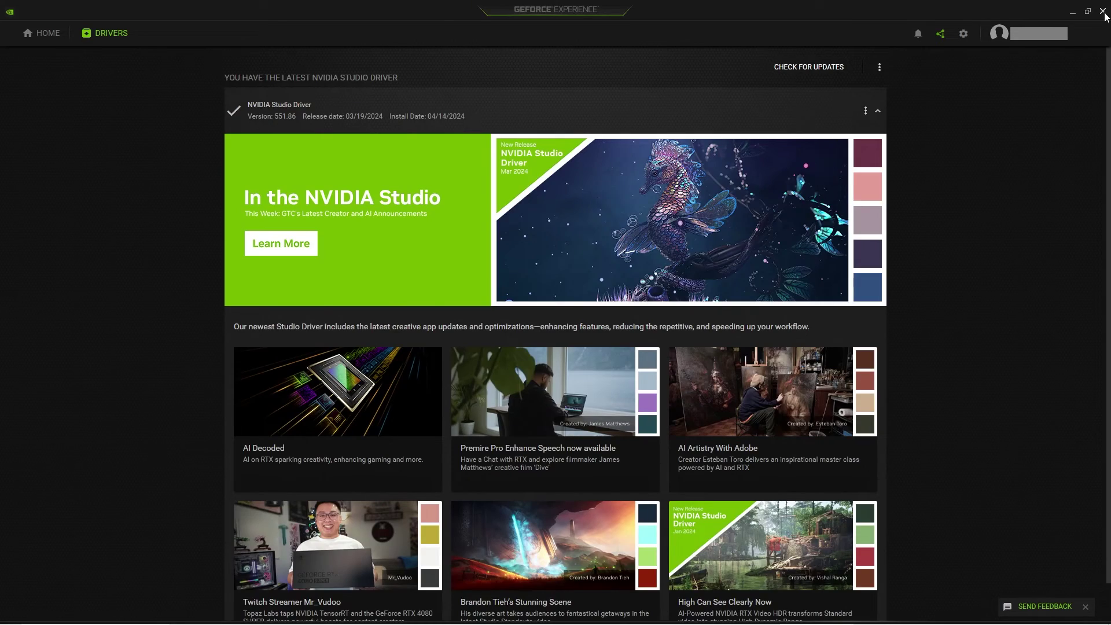
{"action": "left_click", "coordinate": [1104, 16]}
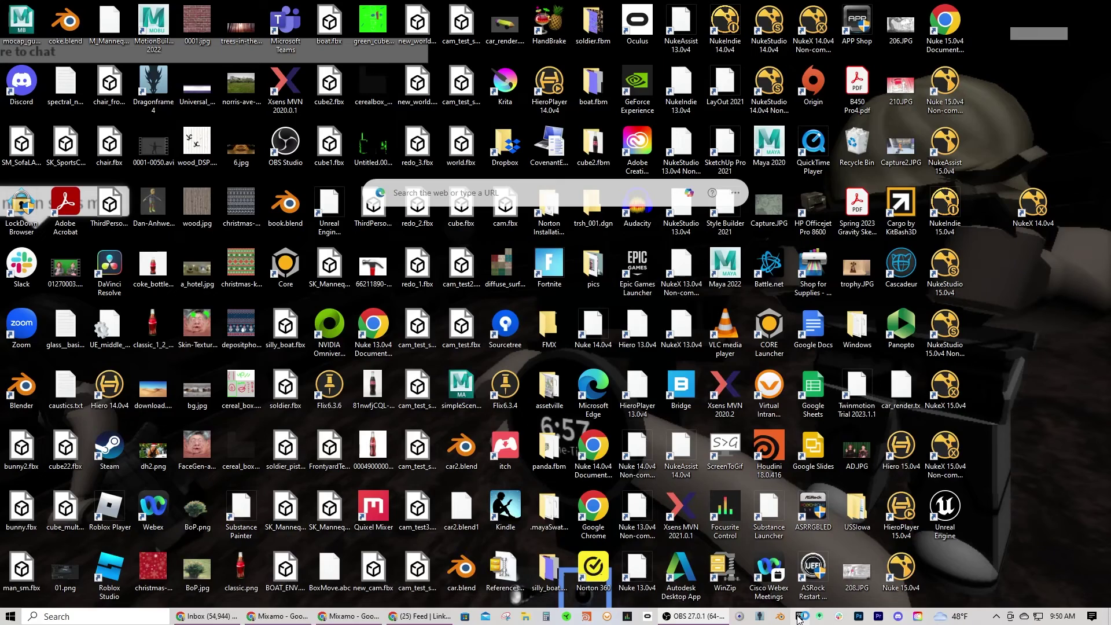
Switch to the Epic Games Launcher, launch Unreal Engine 5.3.2, and open the Medea skeletal mesh in the Medea_fix project.
{"action": "left_click", "coordinate": [801, 615]}
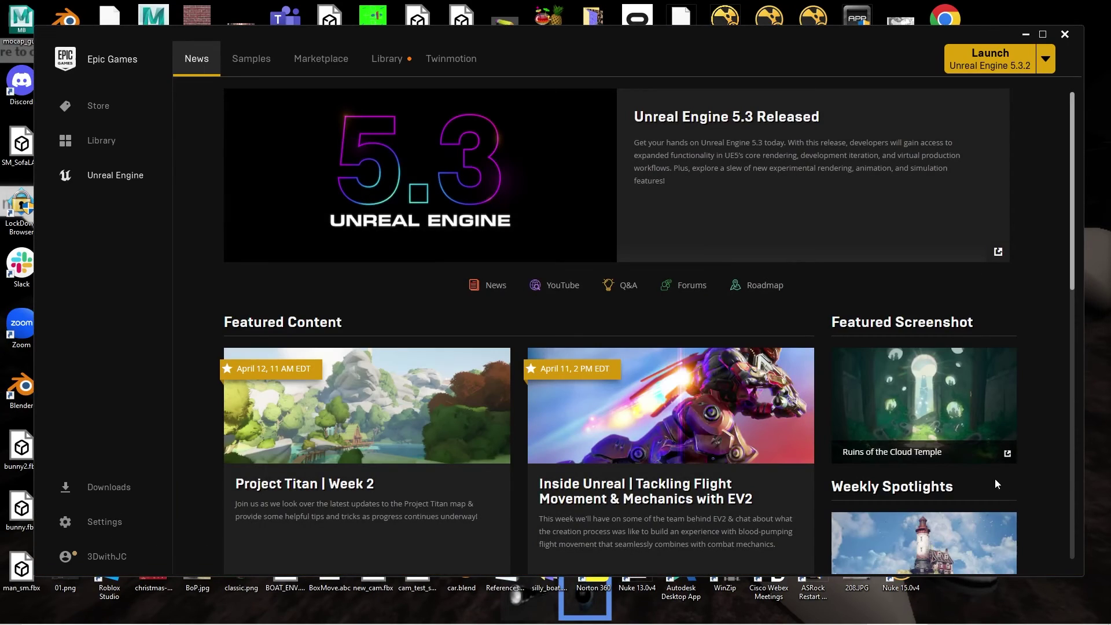
{"action": "left_click", "coordinate": [994, 62]}
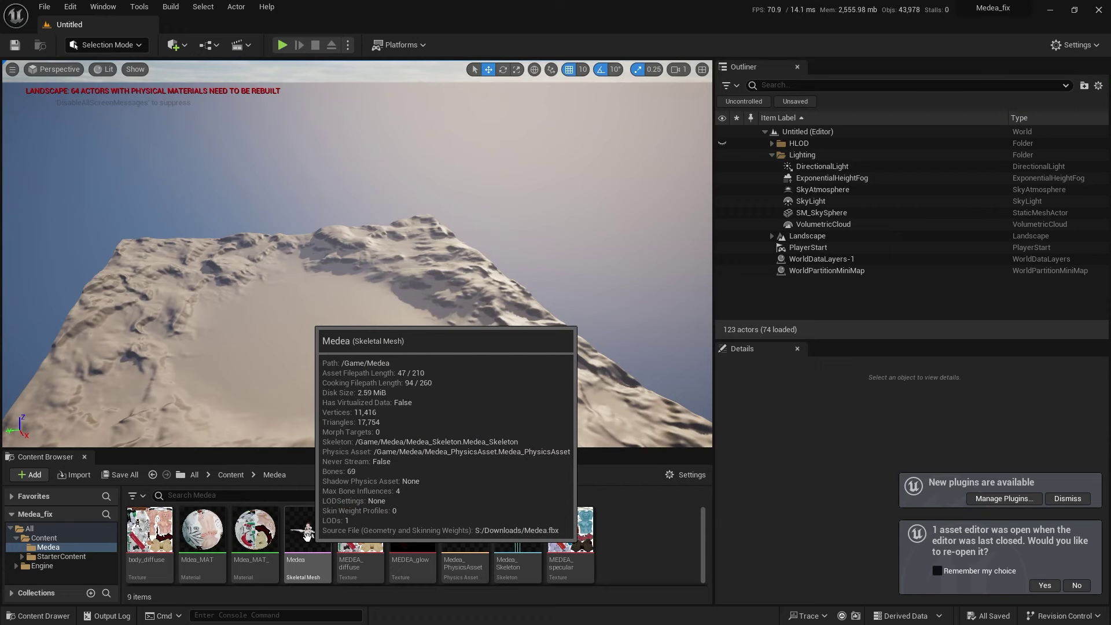
{"action": "left_click", "coordinate": [307, 533]}
{"action": "double_click", "coordinate": [307, 534]}
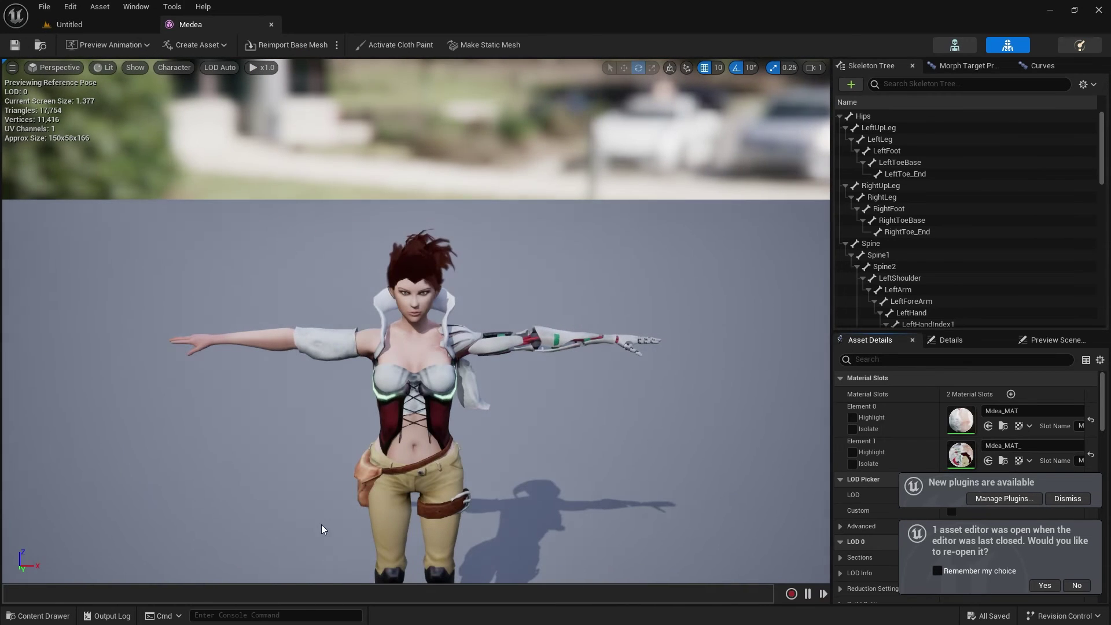
Examine the Medea mesh up close from the front and back to check how the hair renders.
{"action": "scroll", "coordinate": [503, 369], "scroll_direction": "up", "scroll_amount": 5}
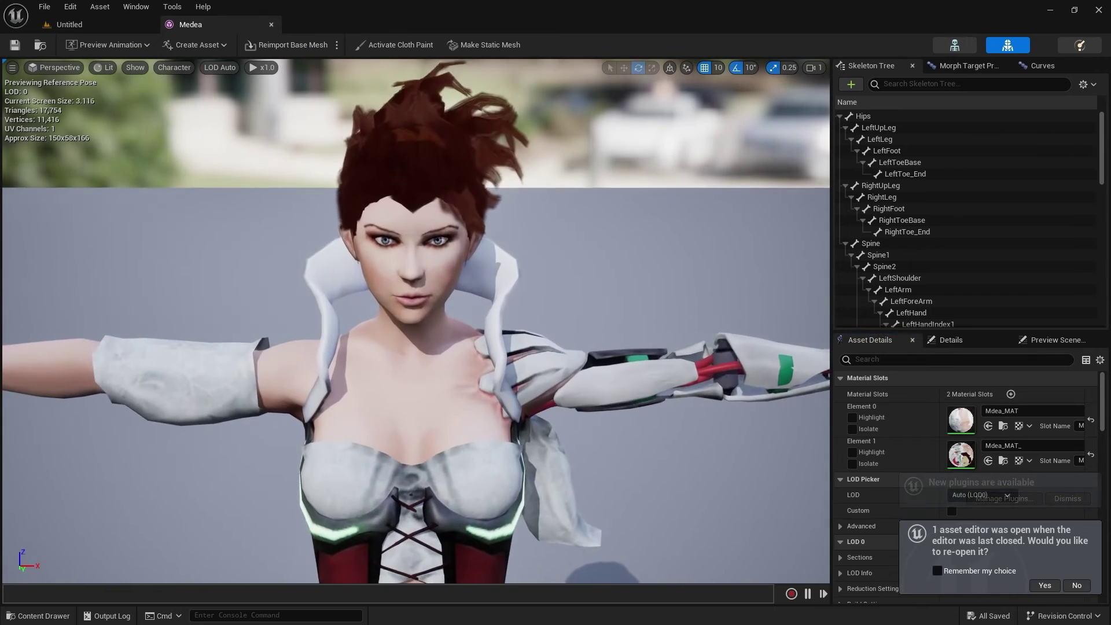
{"action": "left_click_drag", "start_coordinate": [537, 353], "coordinate": [8, 449], "text": "alt"}
{"action": "left_click_drag", "start_coordinate": [781, 283], "coordinate": [417, 390]}
{"action": "left_click_drag", "start_coordinate": [579, 339], "coordinate": [538, 358]}
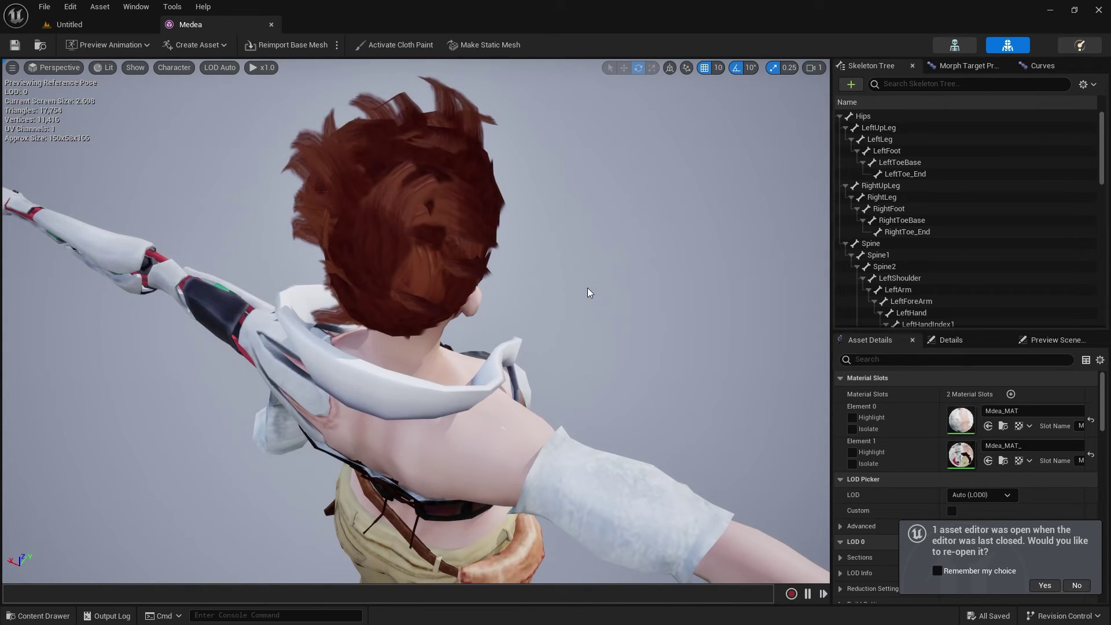
{"action": "left_click_drag", "start_coordinate": [589, 287], "coordinate": [458, 300]}
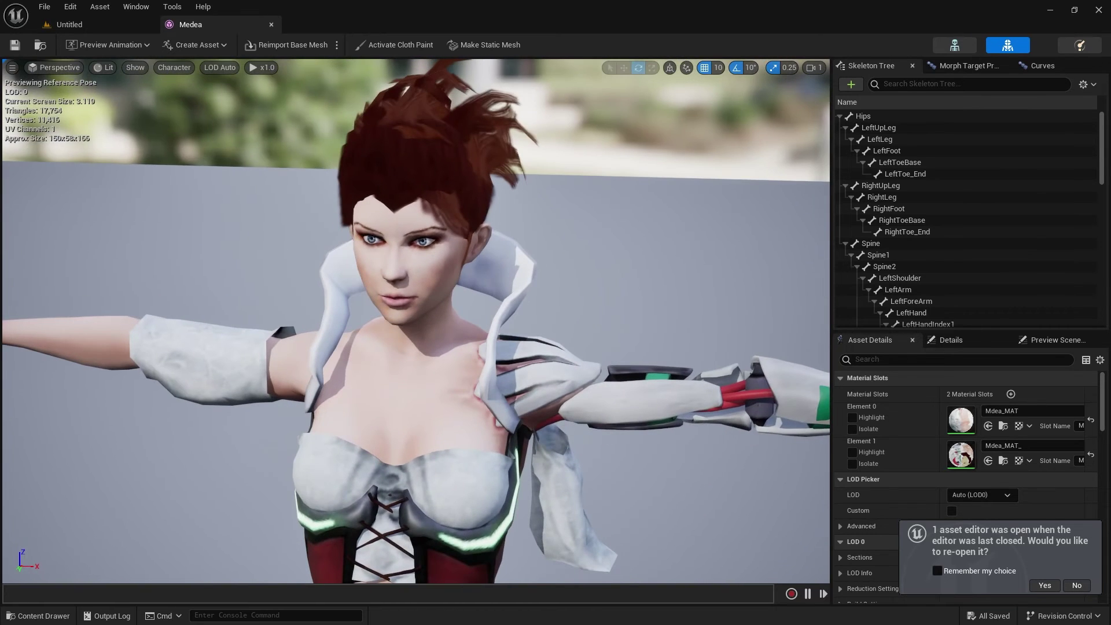
Search the project settings for "substrate", enable Substrate materials (Experimental), accept the warning and restart the editor.
{"action": "left_click", "coordinate": [70, 8]}
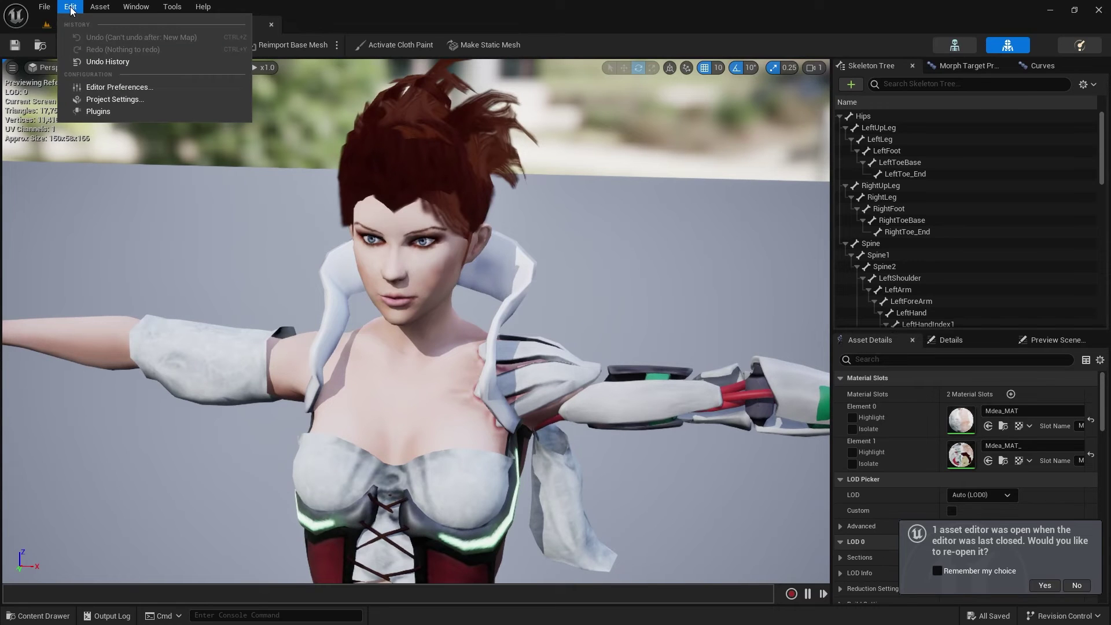
{"action": "left_click", "coordinate": [102, 102]}
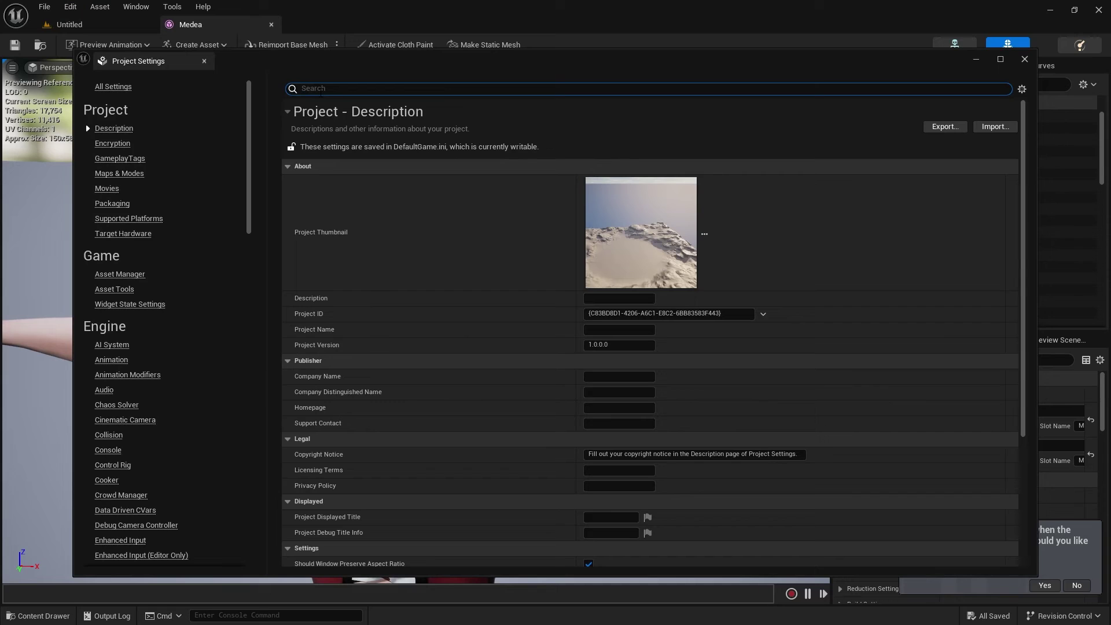
{"action": "type", "text": "su"}
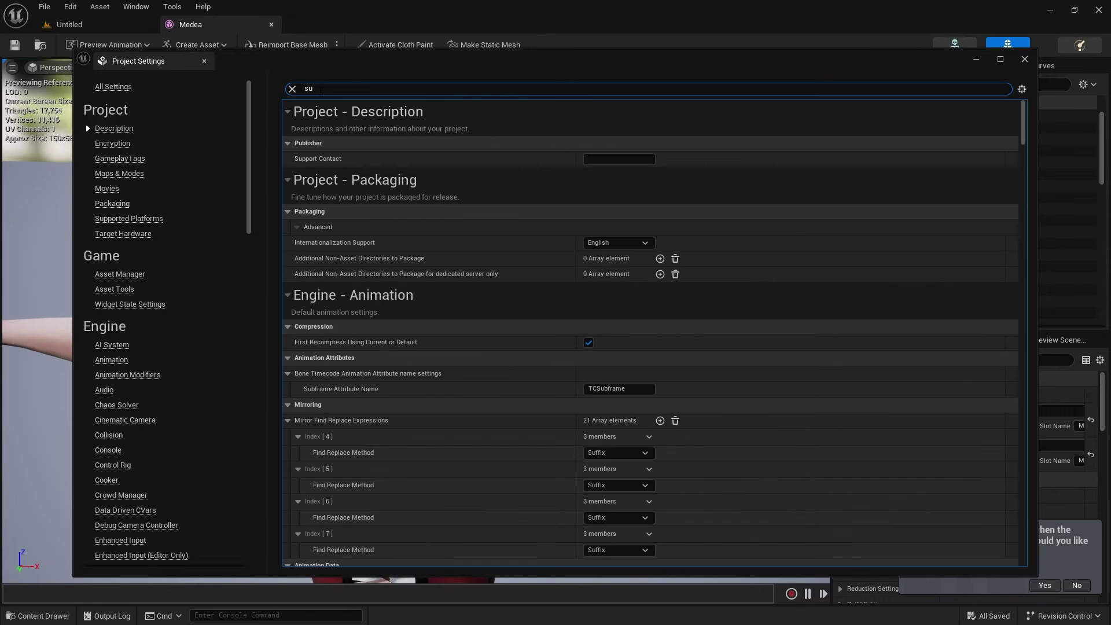
{"action": "type", "text": "bstrate"}
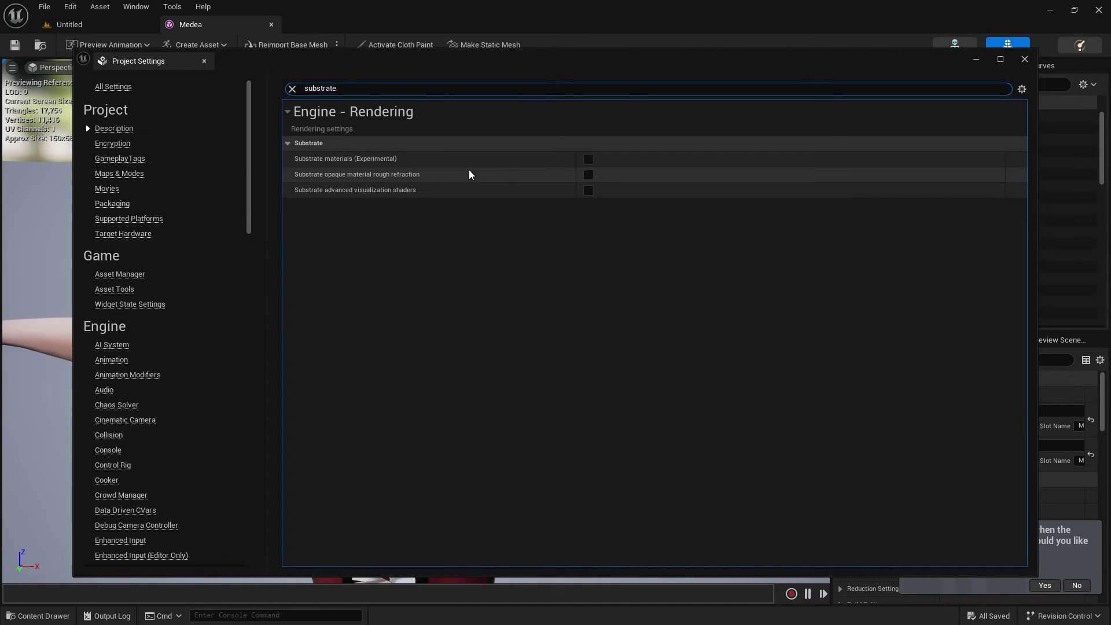
{"action": "left_click", "coordinate": [589, 160]}
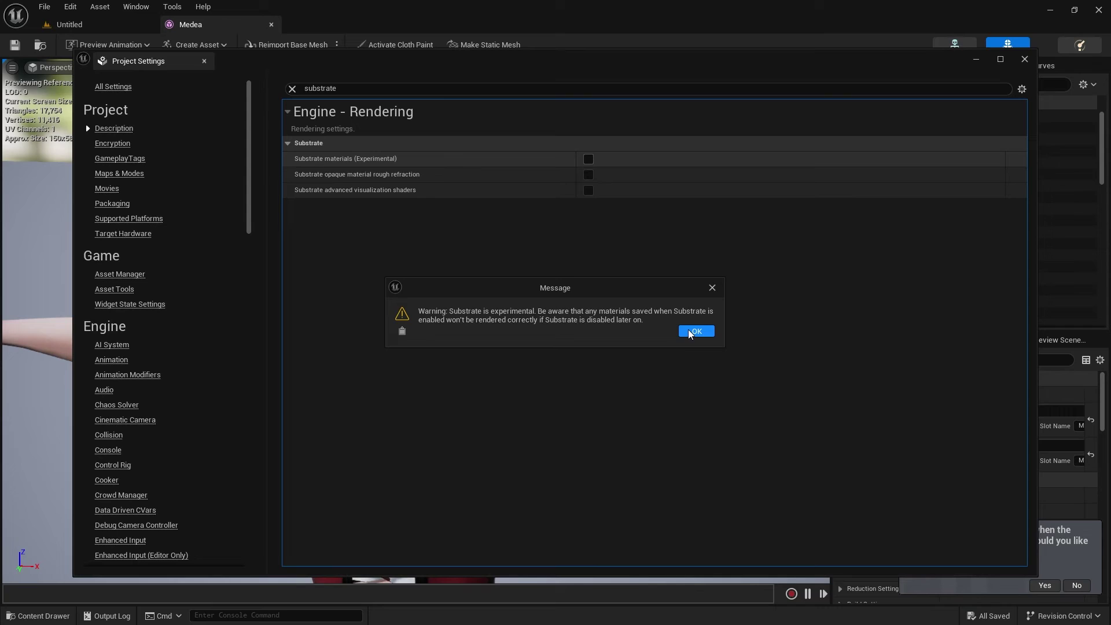
{"action": "left_click", "coordinate": [688, 333]}
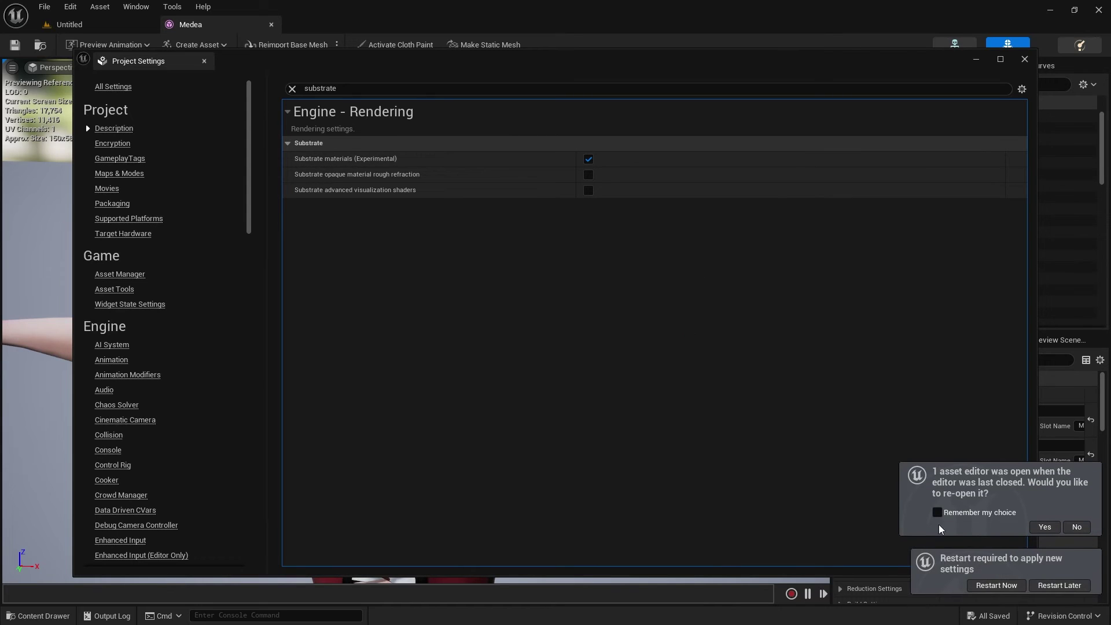
{"action": "left_click", "coordinate": [995, 585]}
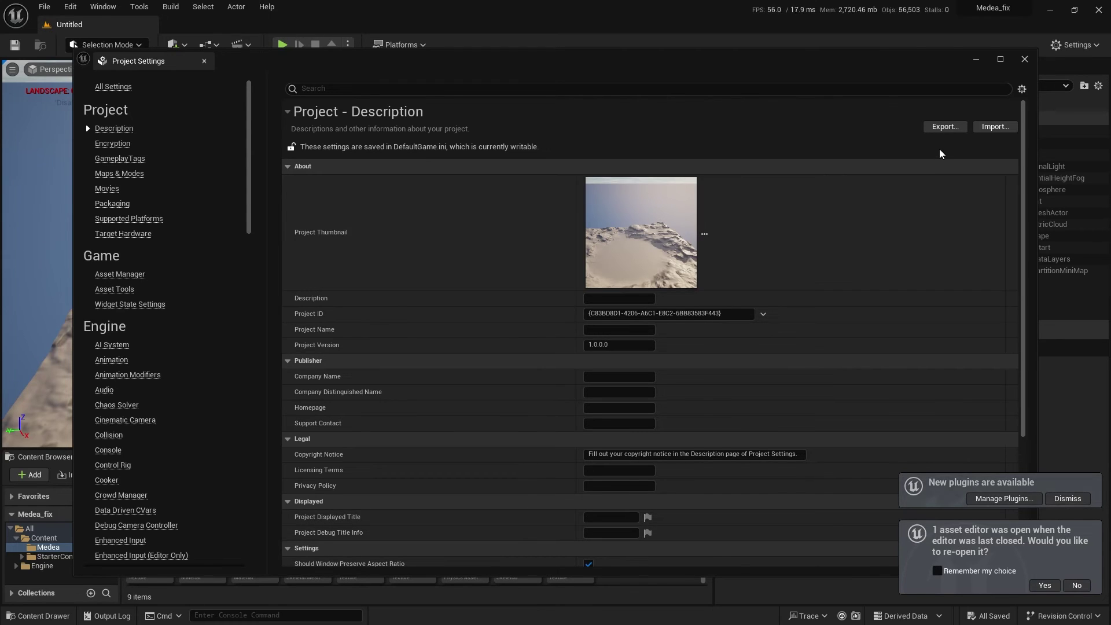
Close the project settings and reopen the Medea skeletal mesh from the Medea content folder.
{"action": "left_click", "coordinate": [1024, 59]}
{"action": "left_click", "coordinate": [302, 542]}
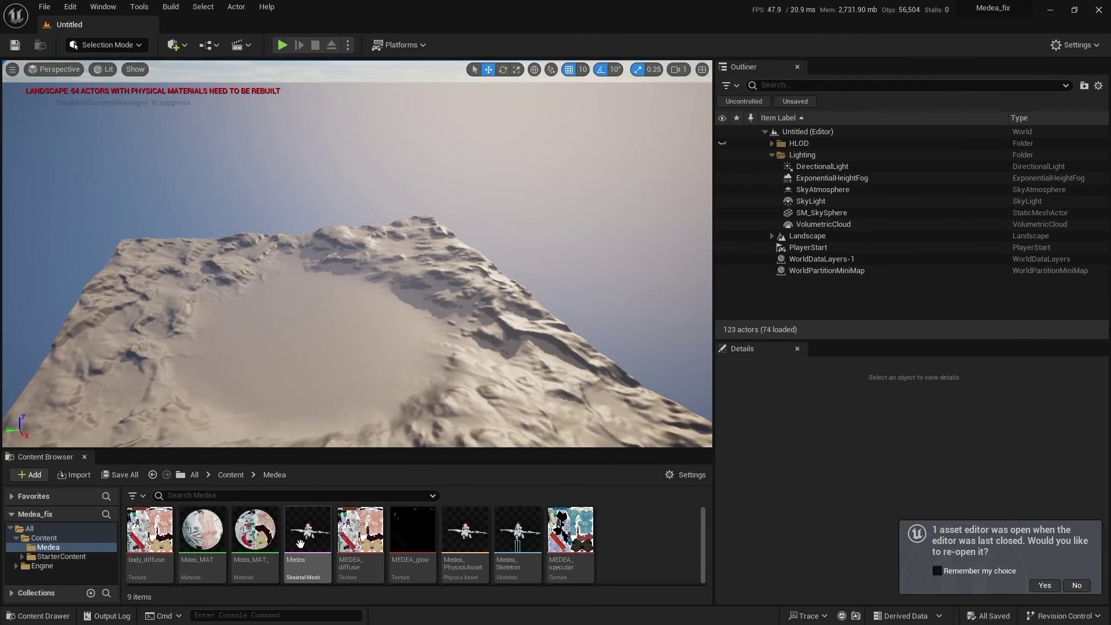
{"action": "double_click", "coordinate": [302, 542]}
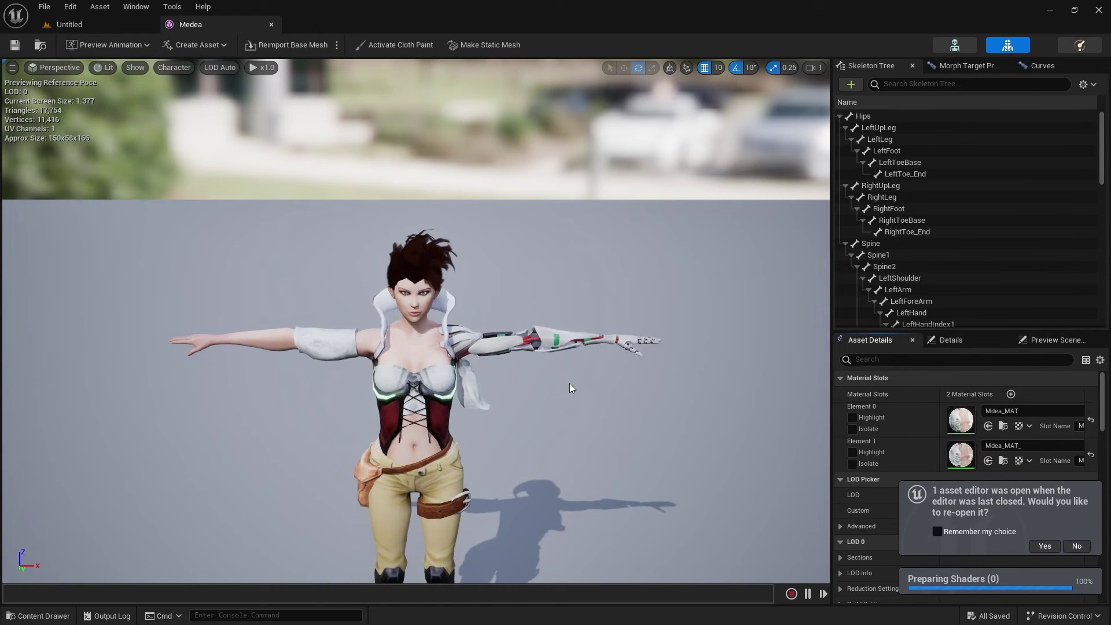
Examine the Medea mesh from different angles to check how the hair renders with Substrate materials enabled.
{"action": "left_click_drag", "start_coordinate": [549, 345], "coordinate": [517, 332]}
{"action": "right_click_drag", "start_coordinate": [517, 333], "coordinate": [548, 332], "text": "alt"}
{"action": "left_click_drag", "start_coordinate": [548, 333], "coordinate": [480, 310], "text": "alt"}
{"action": "left_click_drag", "start_coordinate": [567, 438], "coordinate": [648, 444]}
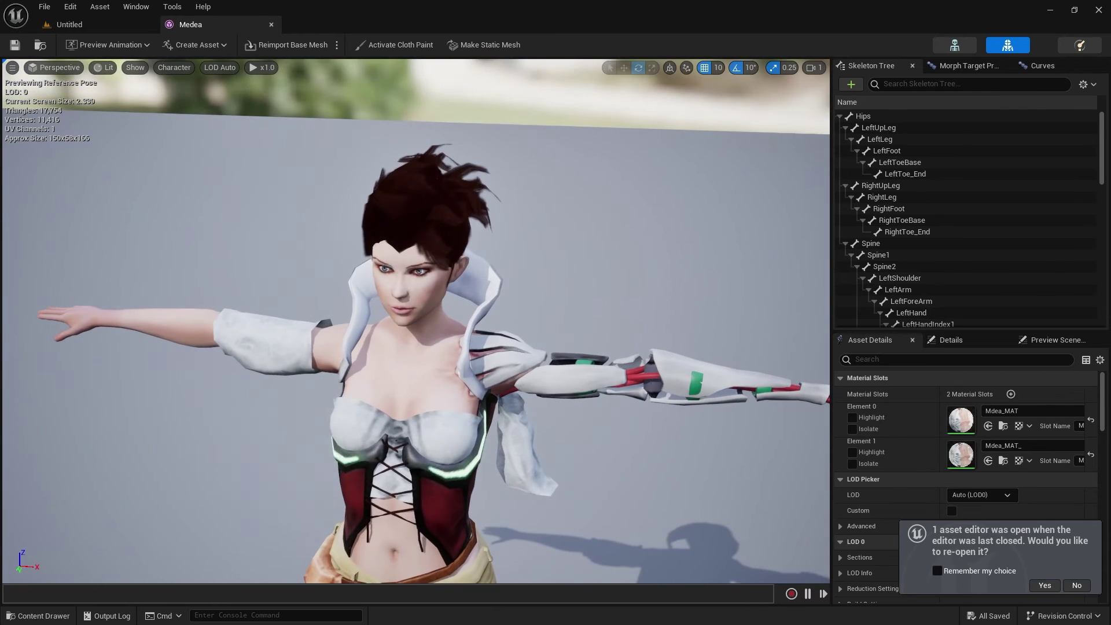
Open the Mdea_MAT_ material and rearrange its output node and the Substrate Legacy Conversion node farther from the texture nodes.
{"action": "double_click", "coordinate": [964, 456]}
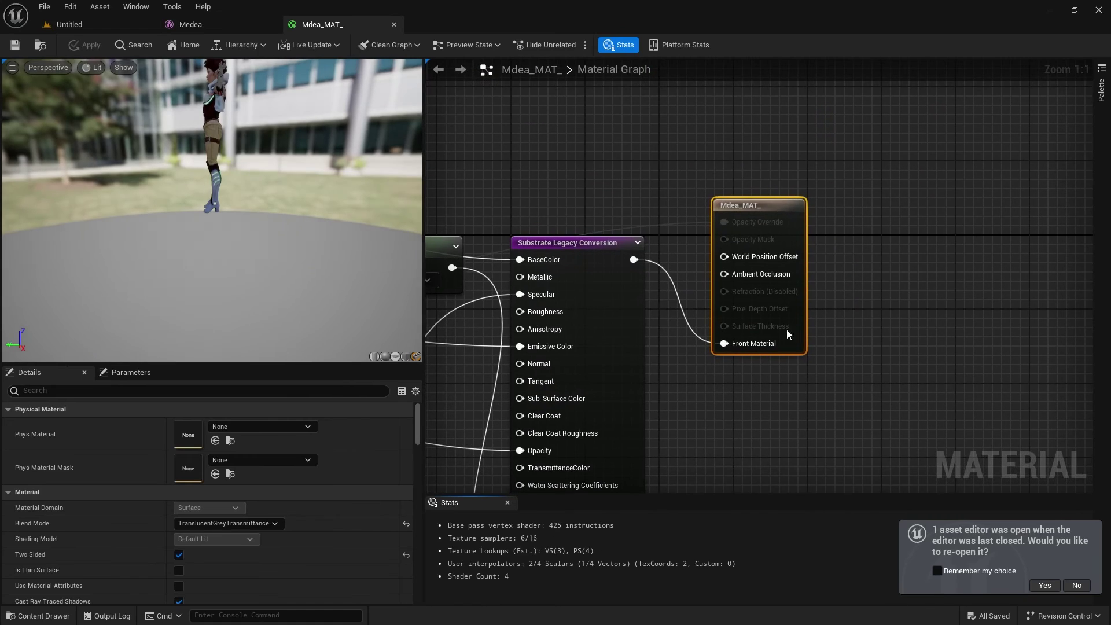
{"action": "left_click_drag", "start_coordinate": [767, 210], "coordinate": [878, 200]}
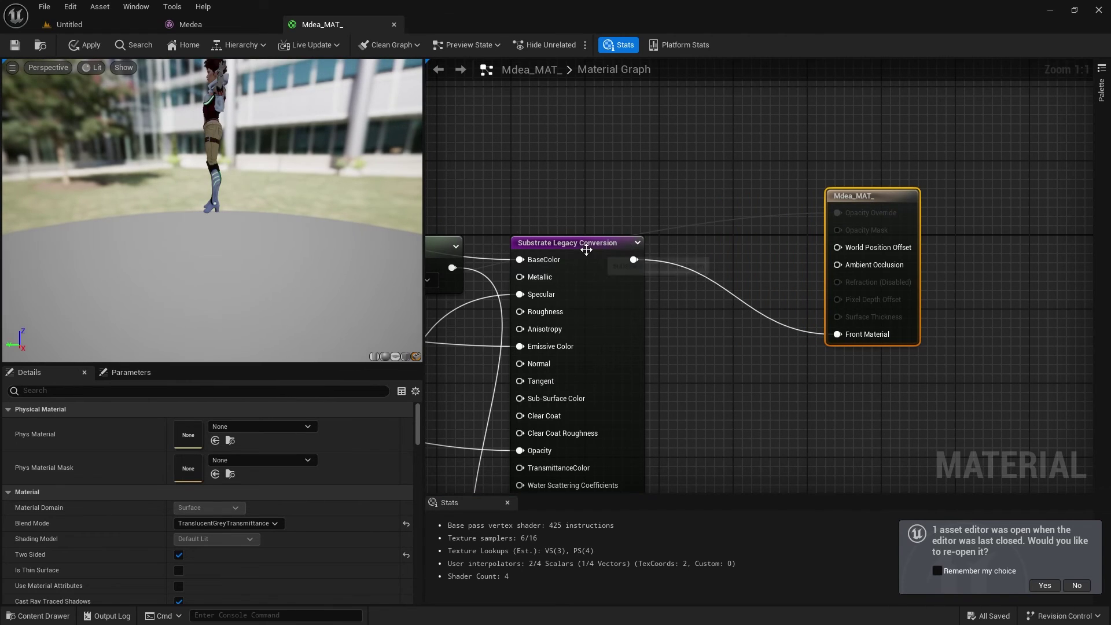
{"action": "left_click_drag", "start_coordinate": [585, 243], "coordinate": [669, 206]}
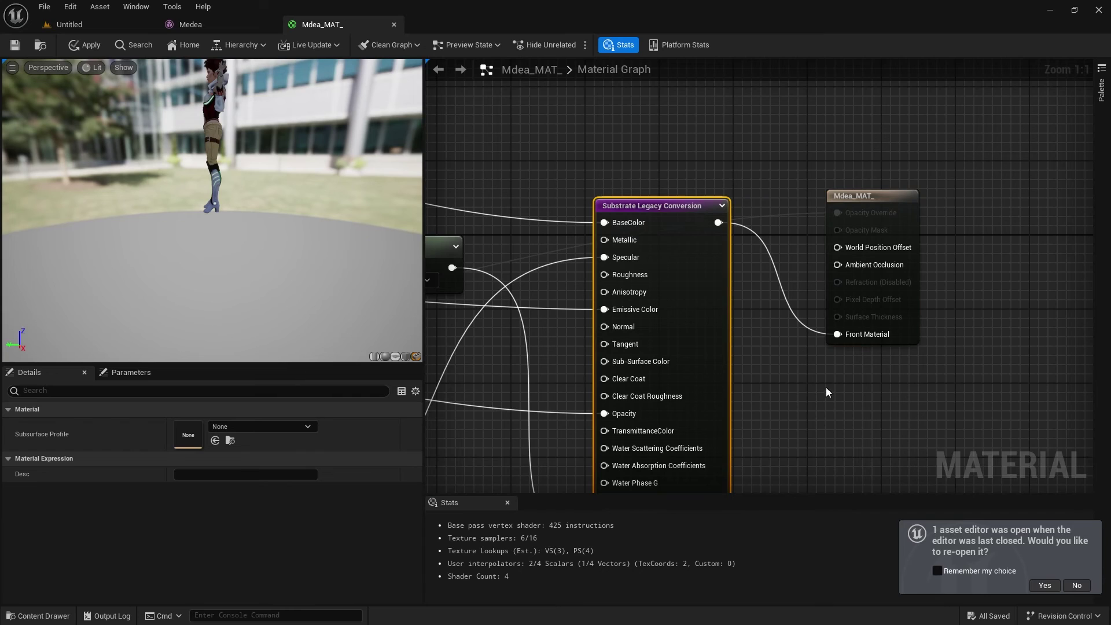
Nudge the MEDEA_diffuse texture sample node that feeds Opacity slightly down, farther from the base color texture node.
{"action": "scroll", "coordinate": [822, 394], "scroll_direction": "down", "scroll_amount": 4}
{"action": "scroll", "coordinate": [833, 382], "scroll_direction": "up", "scroll_amount": 4}
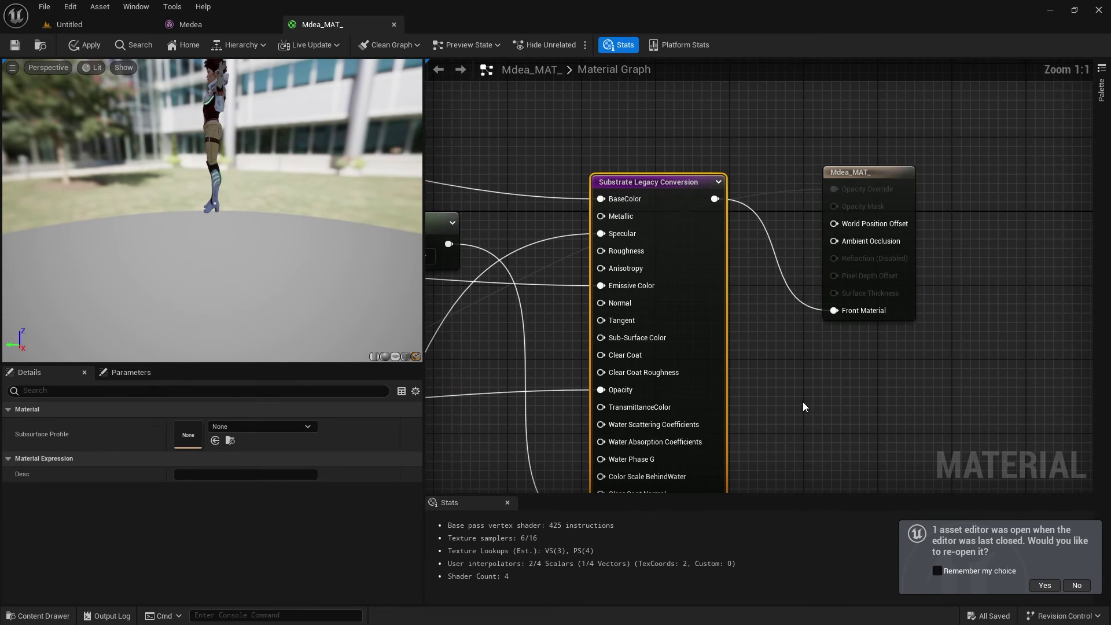
{"action": "scroll", "coordinate": [822, 396], "scroll_direction": "down", "scroll_amount": 2}
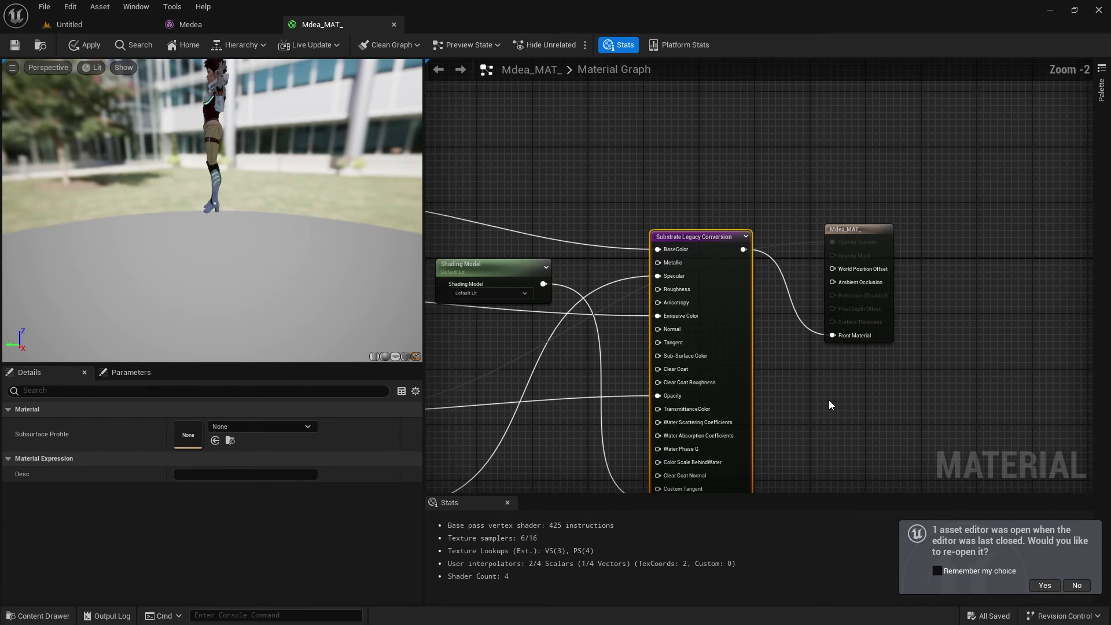
{"action": "scroll", "coordinate": [807, 429], "scroll_direction": "down", "scroll_amount": 1}
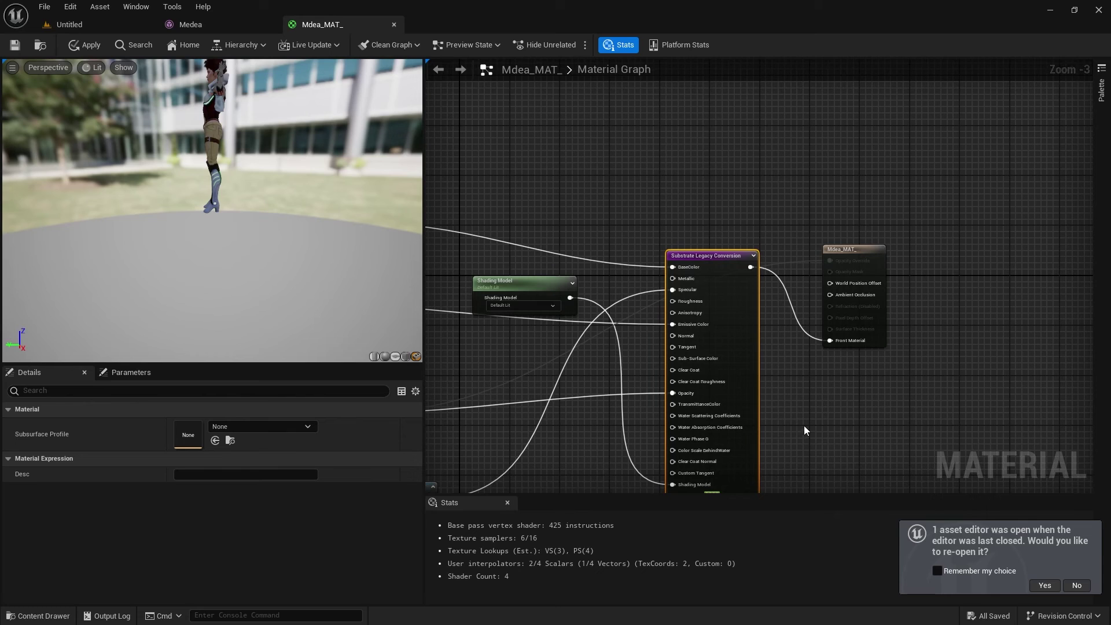
{"action": "right_click_drag", "start_coordinate": [591, 441], "coordinate": [792, 313]}
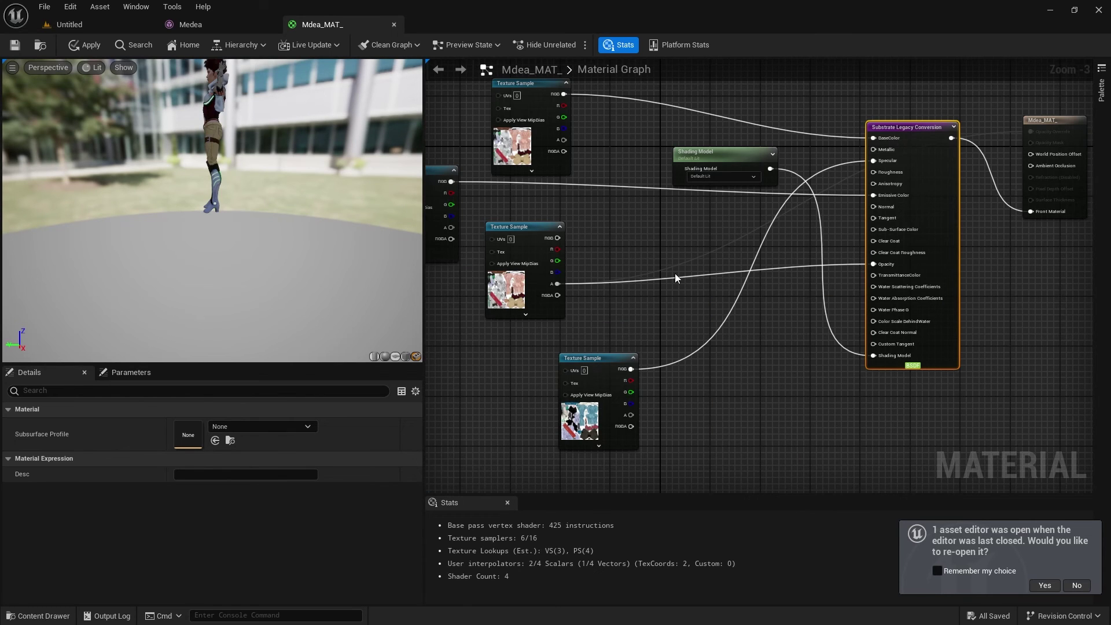
{"action": "left_click_drag", "start_coordinate": [529, 240], "coordinate": [529, 246]}
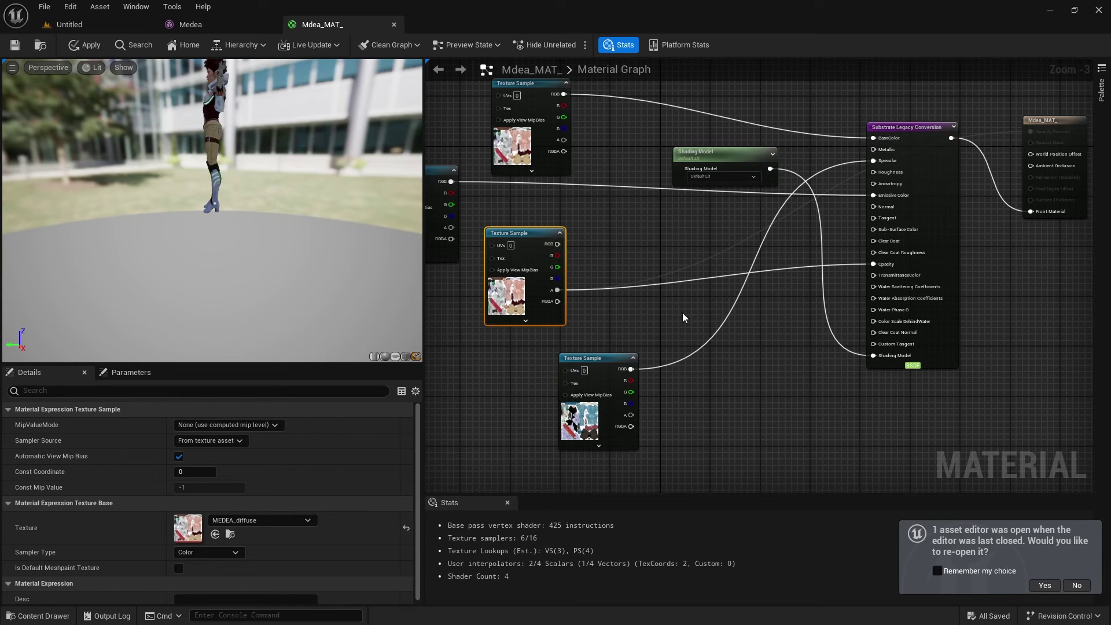
Return to the Medea skeletal mesh and examine the hair up close from the front, back, side and above.
{"action": "left_click", "coordinate": [200, 25]}
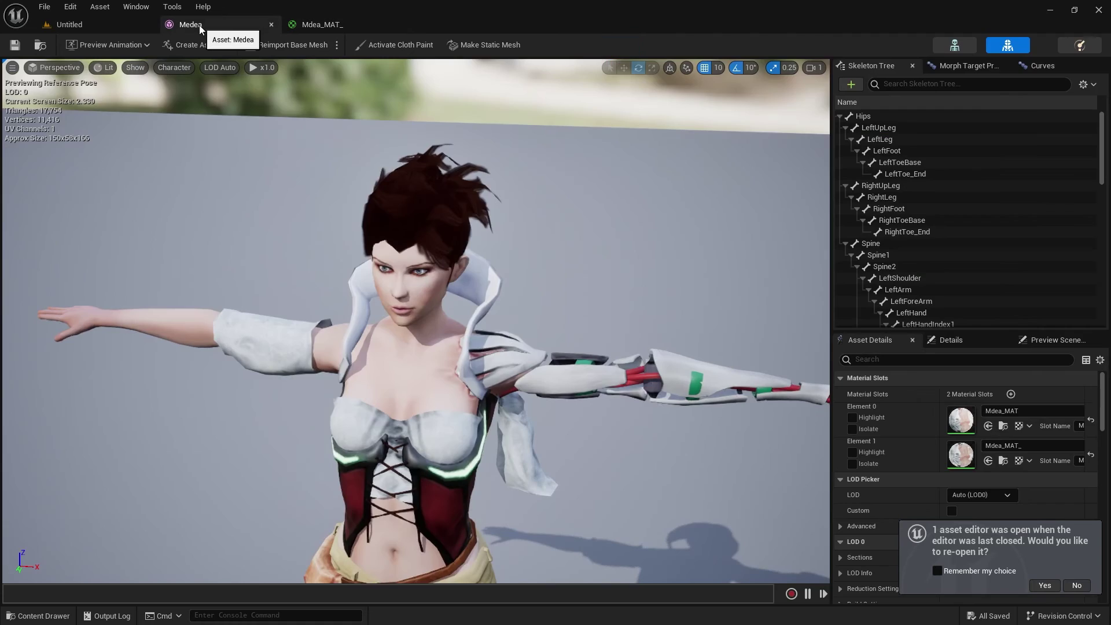
{"action": "left_click_drag", "start_coordinate": [517, 238], "coordinate": [278, 269], "text": "alt"}
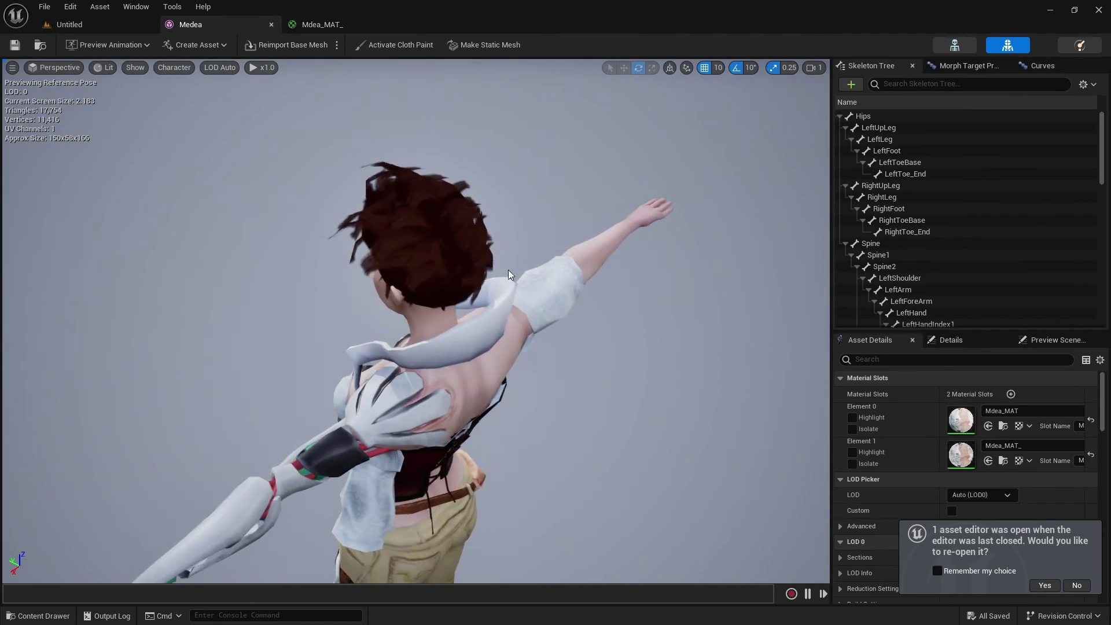
{"action": "scroll", "coordinate": [516, 238], "scroll_direction": "up", "scroll_amount": 4}
{"action": "left_click_drag", "start_coordinate": [517, 237], "coordinate": [776, 211], "text": "alt"}
{"action": "left_click_drag", "start_coordinate": [467, 318], "coordinate": [524, 326], "text": "alt"}
{"action": "scroll", "coordinate": [466, 317], "scroll_direction": "up", "scroll_amount": 2}
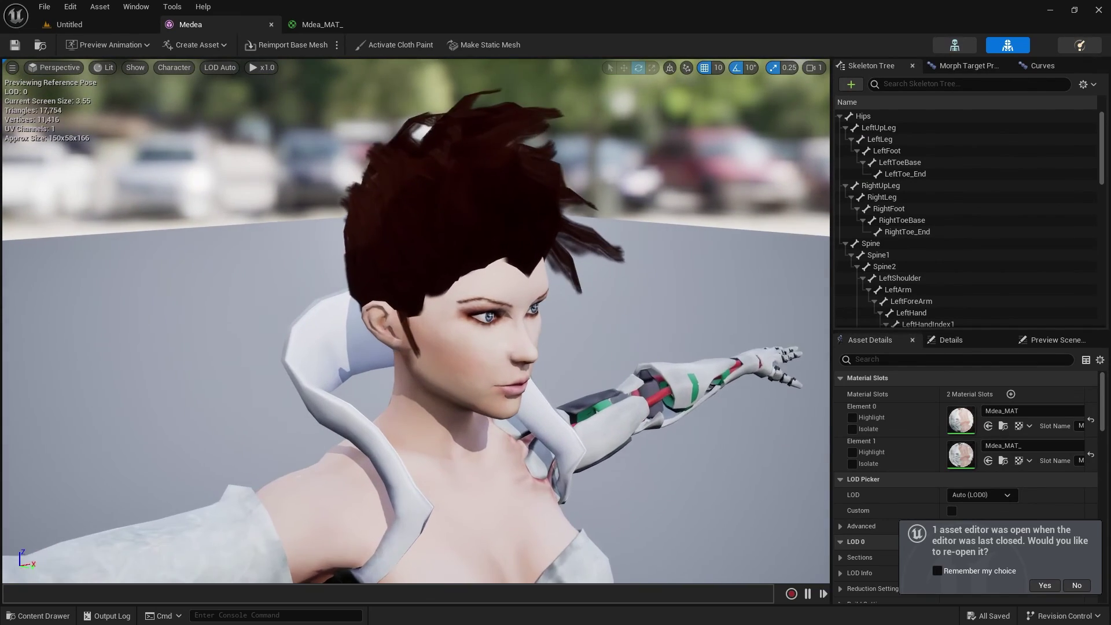
{"action": "left_click_drag", "start_coordinate": [653, 294], "coordinate": [620, 324], "text": "alt"}
{"action": "left_click_drag", "start_coordinate": [716, 243], "coordinate": [746, 243], "text": "alt"}
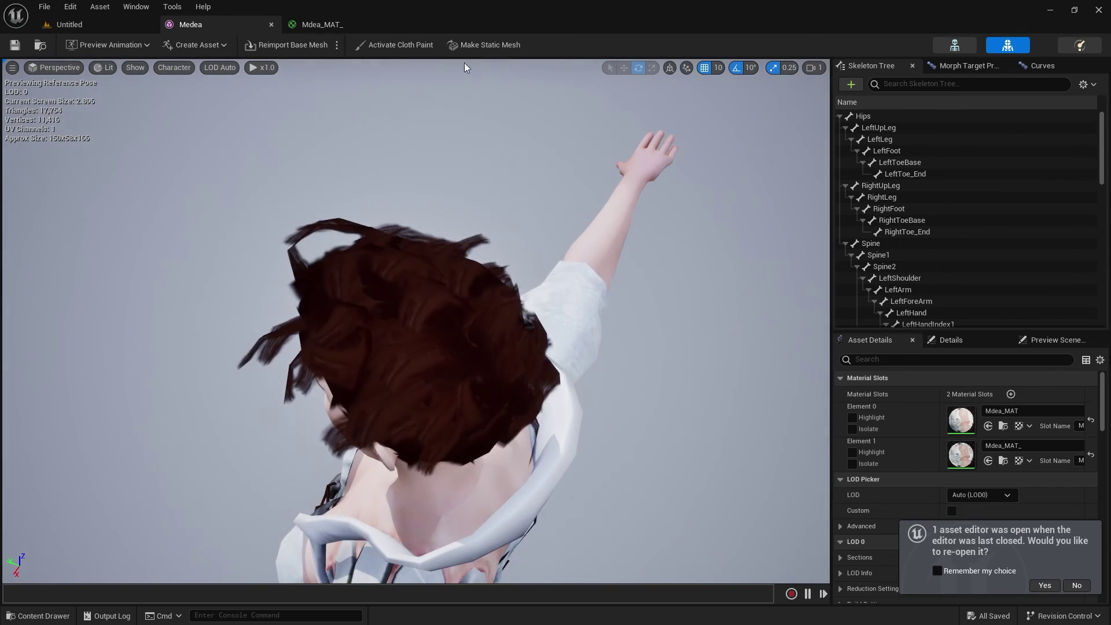
{"action": "left_click", "coordinate": [324, 29]}
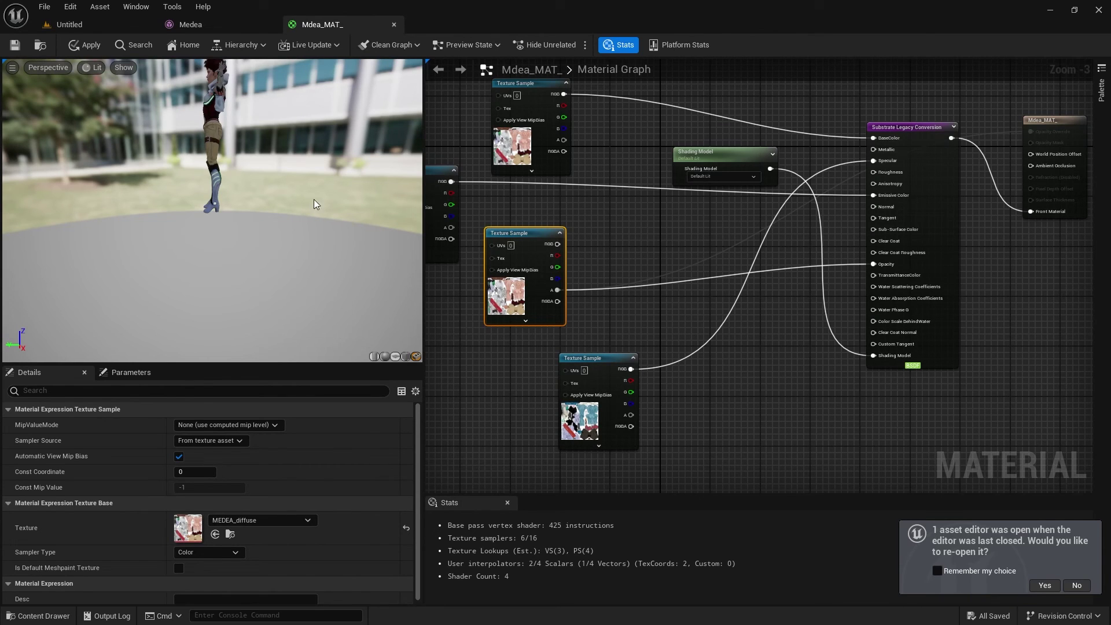
{"action": "left_click", "coordinate": [105, 27]}
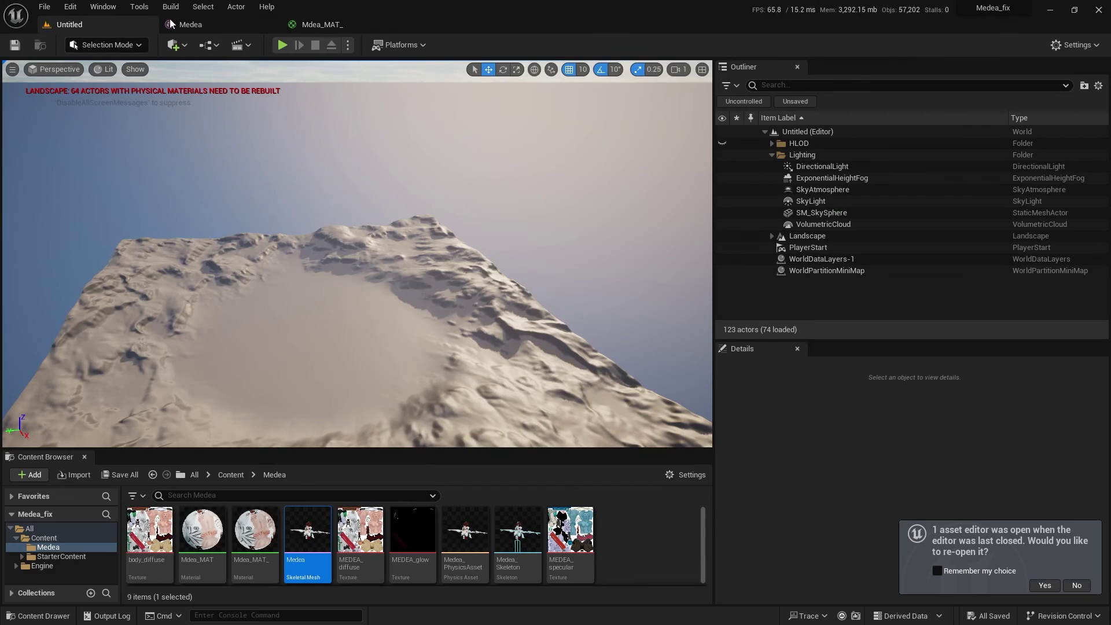
{"action": "left_click", "coordinate": [196, 24]}
{"action": "left_click_drag", "start_coordinate": [326, 235], "coordinate": [602, 222], "text": "alt"}
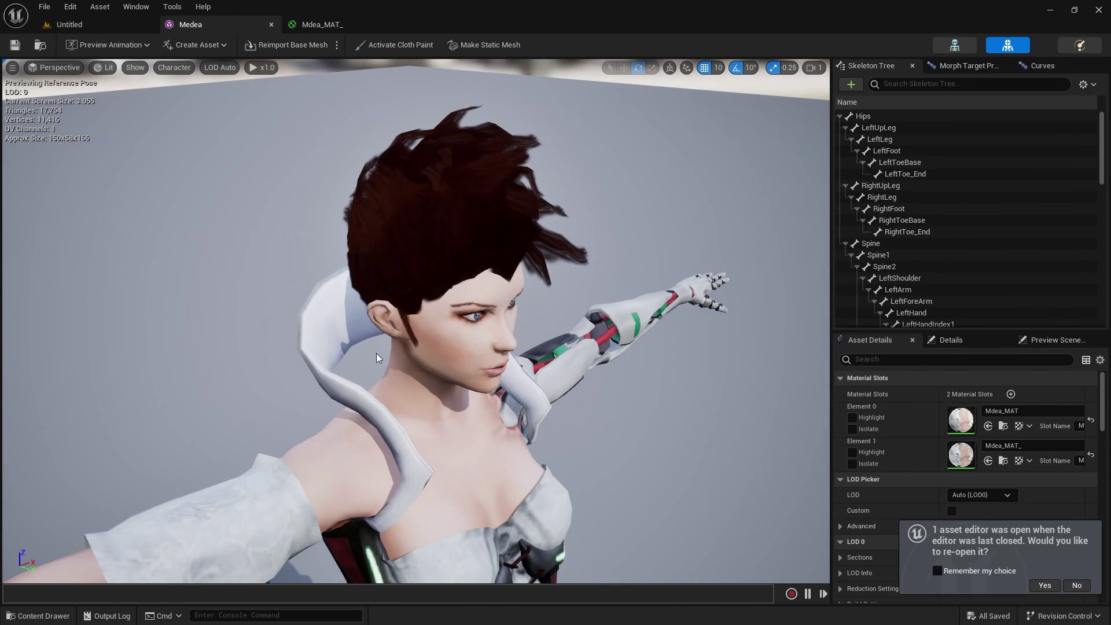
Switch to the Mixamo page in the browser and inspect Medea's original hair, collar and mechanical arm up close.
{"action": "left_click_drag", "start_coordinate": [1110, 51], "coordinate": [529, 47]}
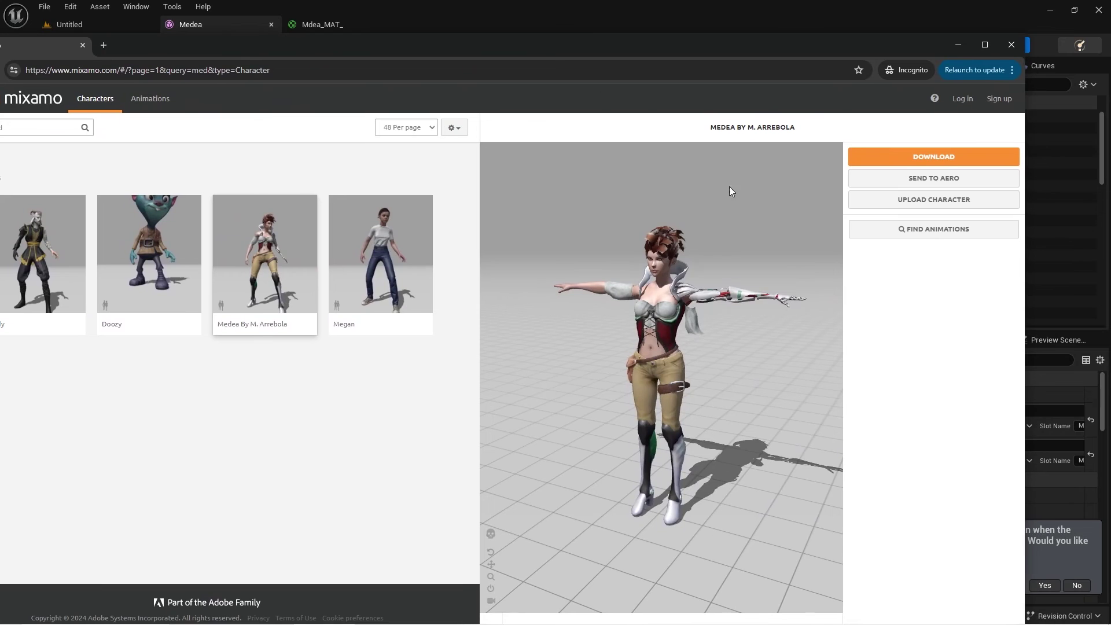
{"action": "scroll", "coordinate": [689, 290], "scroll_direction": "up", "scroll_amount": 5}
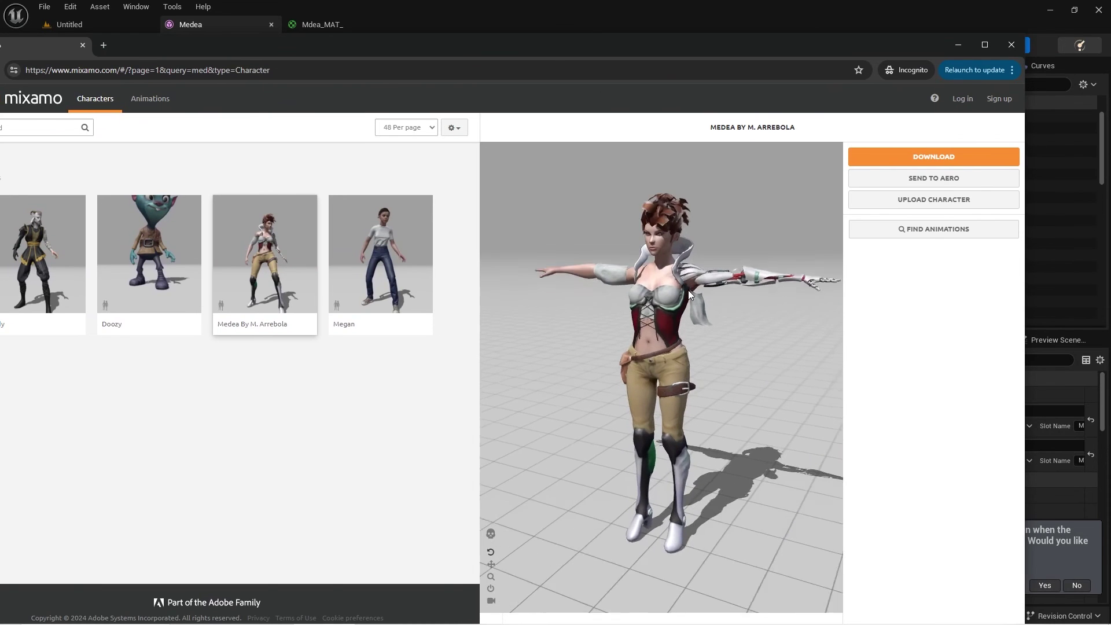
{"action": "middle_click_drag", "start_coordinate": [714, 262], "coordinate": [714, 348]}
{"action": "left_click_drag", "start_coordinate": [649, 357], "coordinate": [721, 370]}
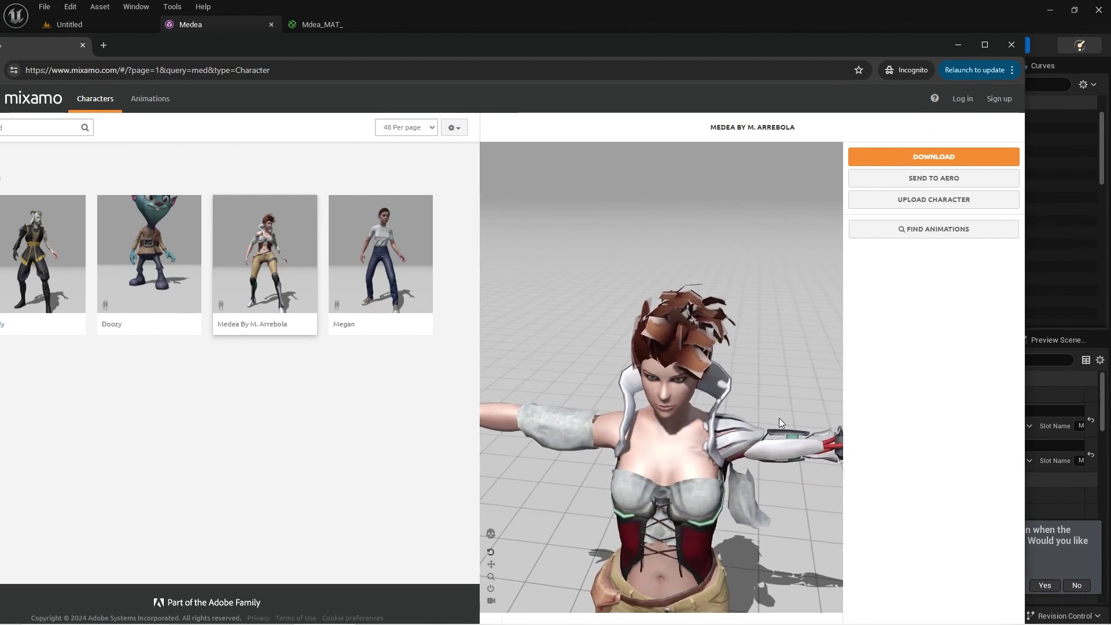
{"action": "scroll", "coordinate": [779, 418], "scroll_direction": "up", "scroll_amount": 5}
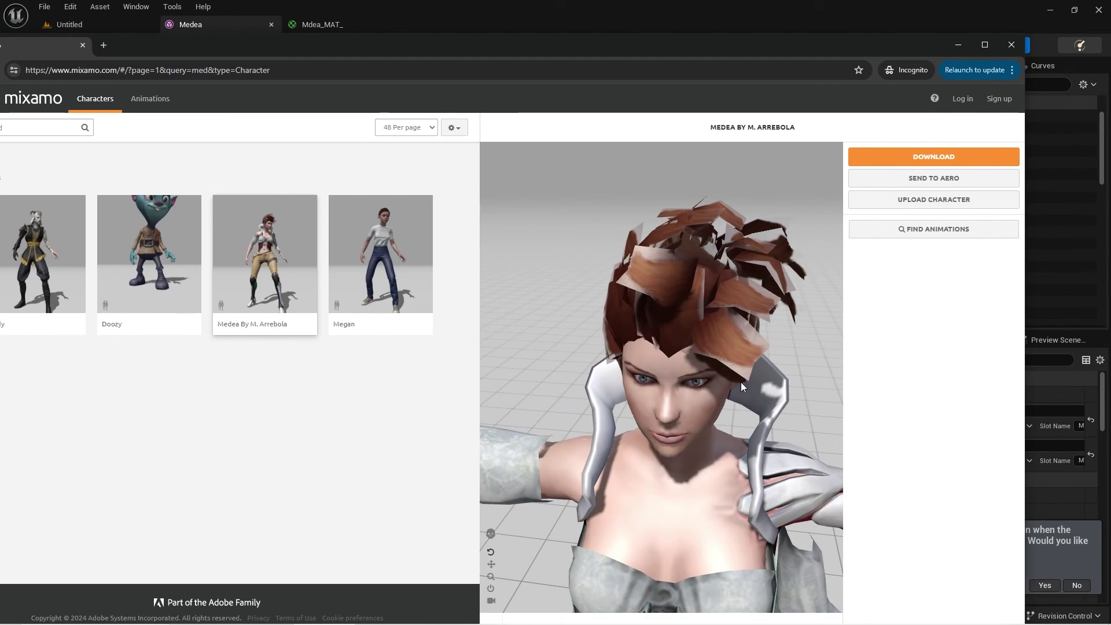
{"action": "left_click_drag", "start_coordinate": [743, 386], "coordinate": [676, 377]}
{"action": "scroll", "coordinate": [685, 377], "scroll_direction": "up", "scroll_amount": 5}
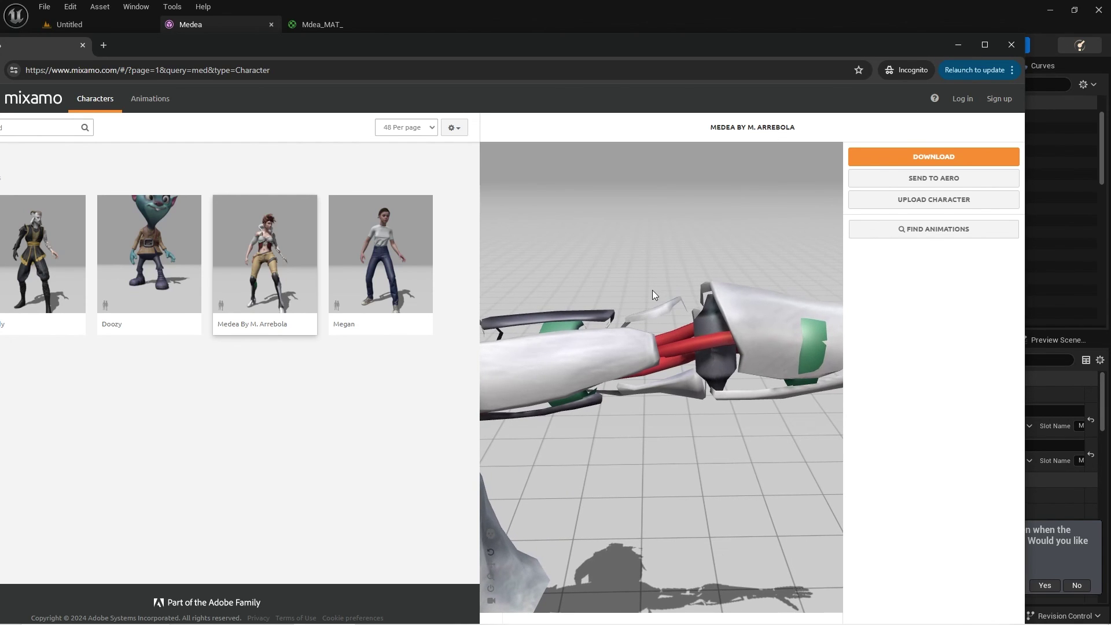
{"action": "scroll", "coordinate": [770, 223], "scroll_direction": "down", "scroll_amount": 5}
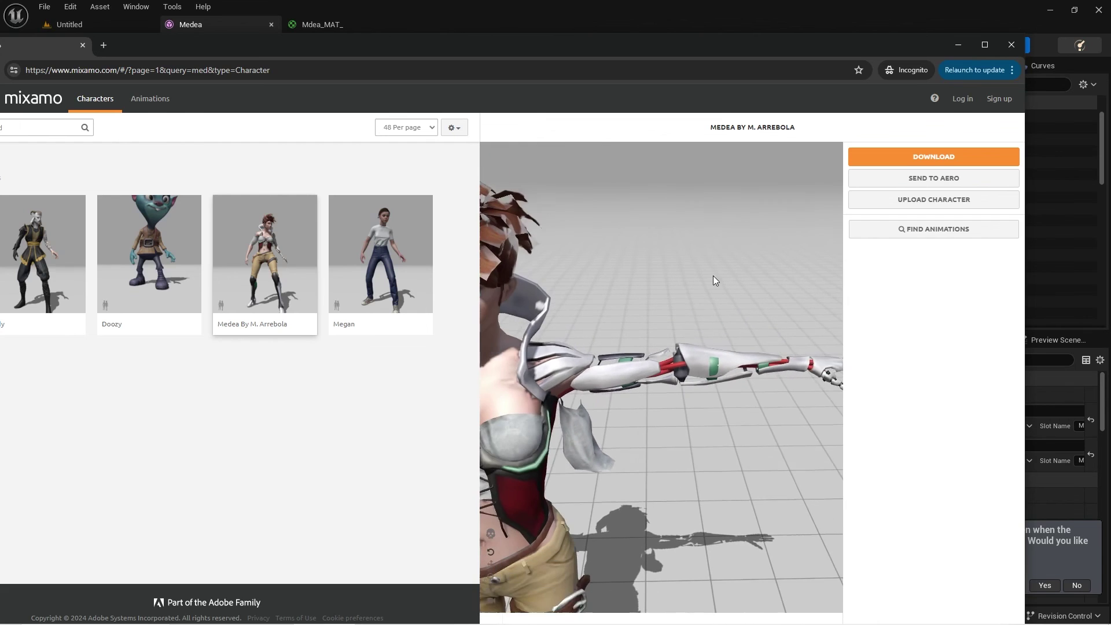
{"action": "left_click_drag", "start_coordinate": [668, 328], "coordinate": [581, 301]}
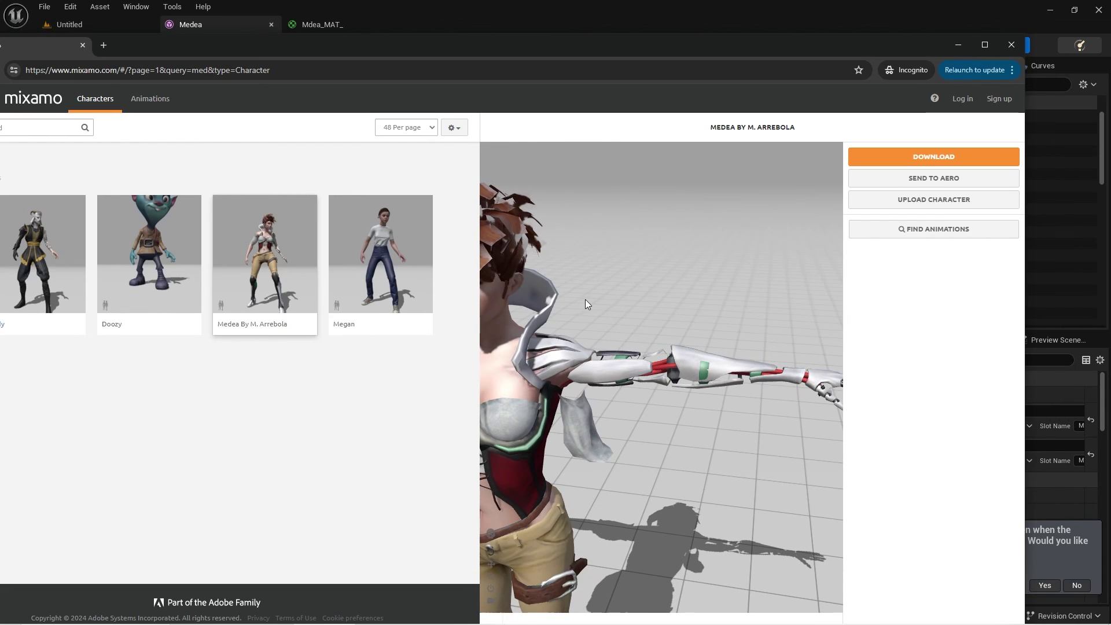
Switch back to Unreal Engine and compare the Medea mesh's hair with the Mixamo original by orbiting around the head.
{"action": "left_click", "coordinate": [958, 45]}
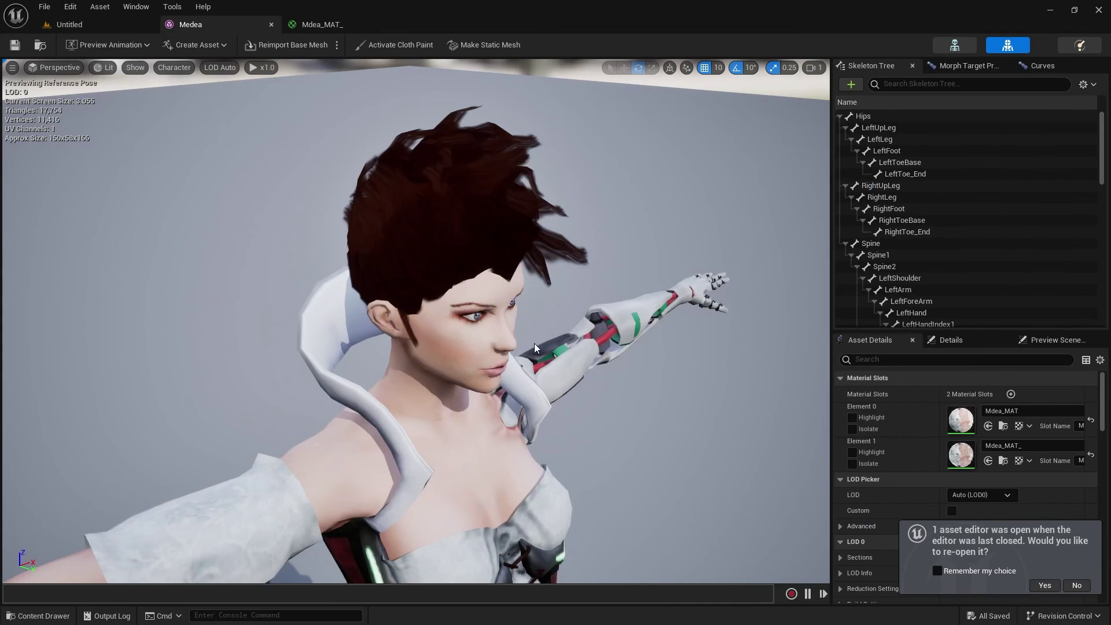
{"action": "left_click_drag", "start_coordinate": [613, 348], "coordinate": [29, 327], "text": "alt"}
{"action": "left_click_drag", "start_coordinate": [446, 351], "coordinate": [279, 352]}
{"action": "mouse_move", "coordinate": [613, 348]}
{"action": "left_mouse_down", "text": "alt"}
{"action": "mouse_move", "coordinate": [654, 324]}
{"action": "mouse_move", "coordinate": [653, 312]}
{"action": "mouse_move", "coordinate": [614, 349]}
{"action": "left_mouse_up", "text": "alt"}
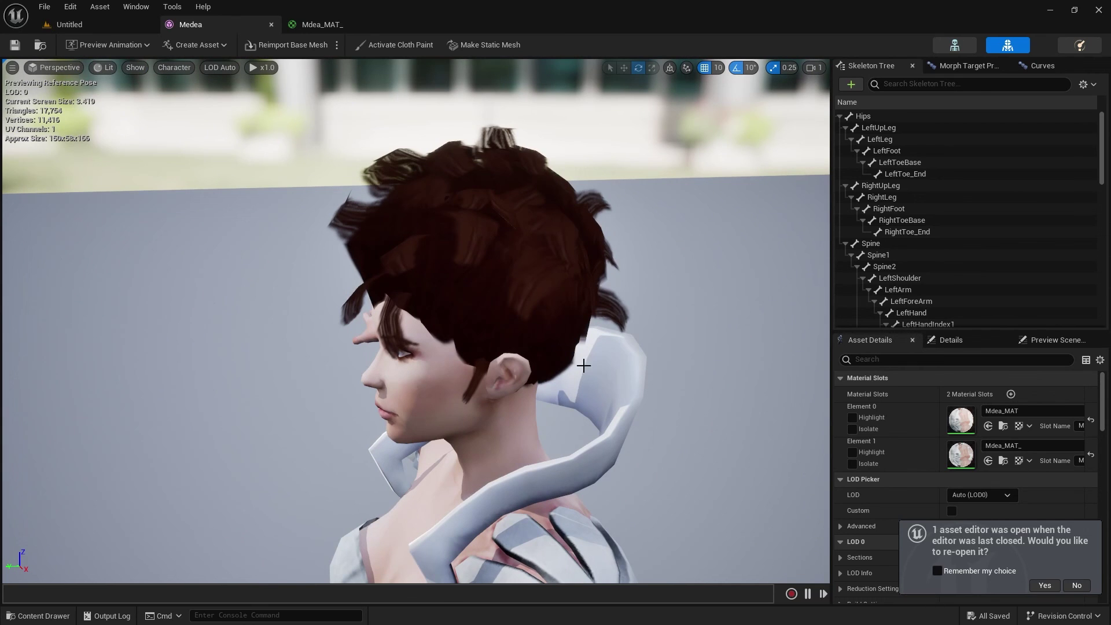
{"action": "left_click_drag", "start_coordinate": [532, 383], "coordinate": [500, 364], "text": "alt"}
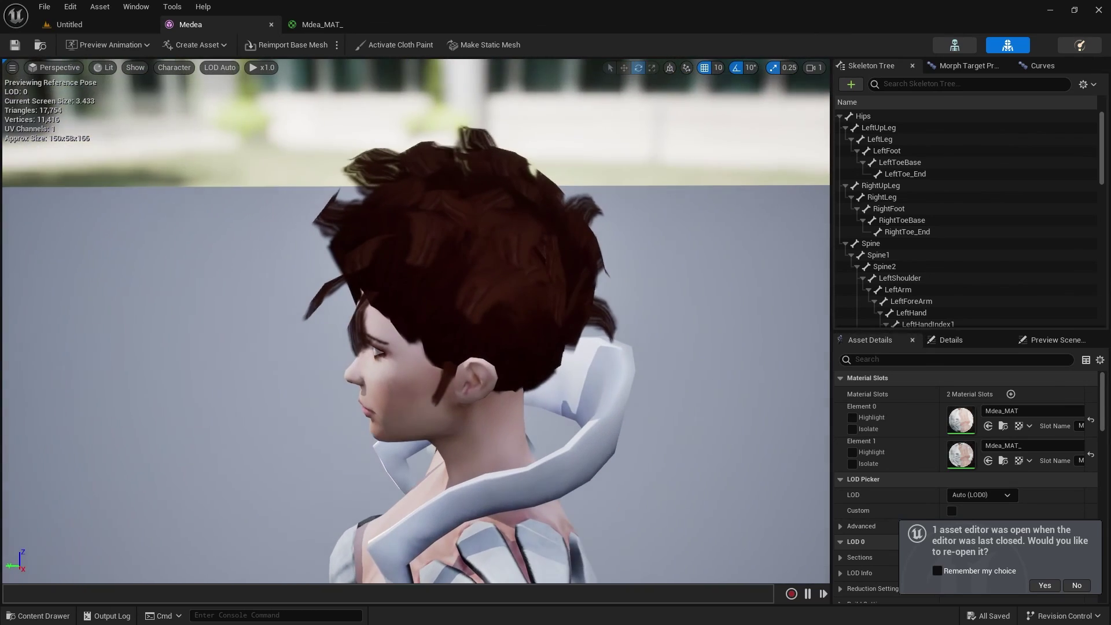